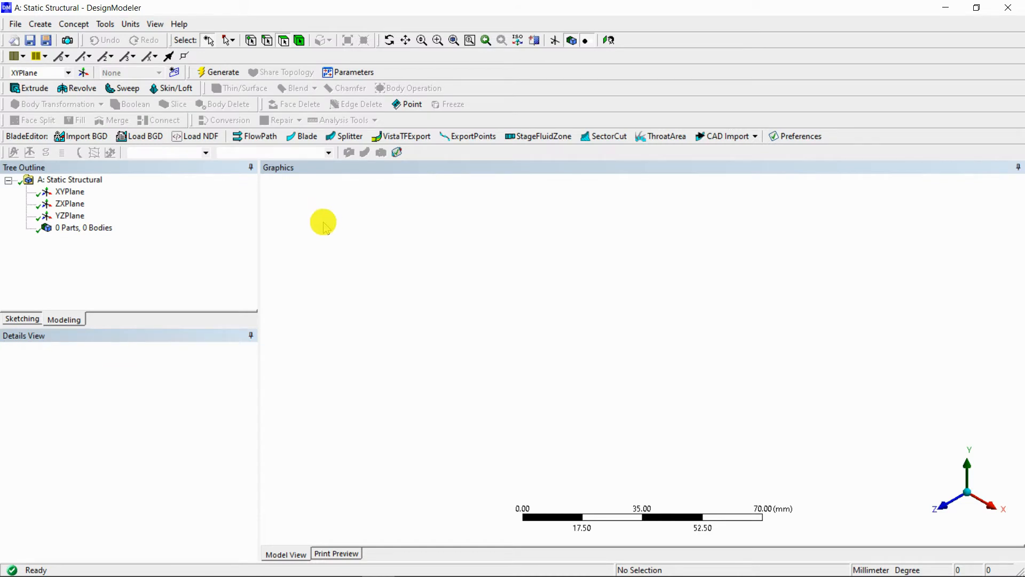
left_click(159, 23)
mouse_move(131, 25)
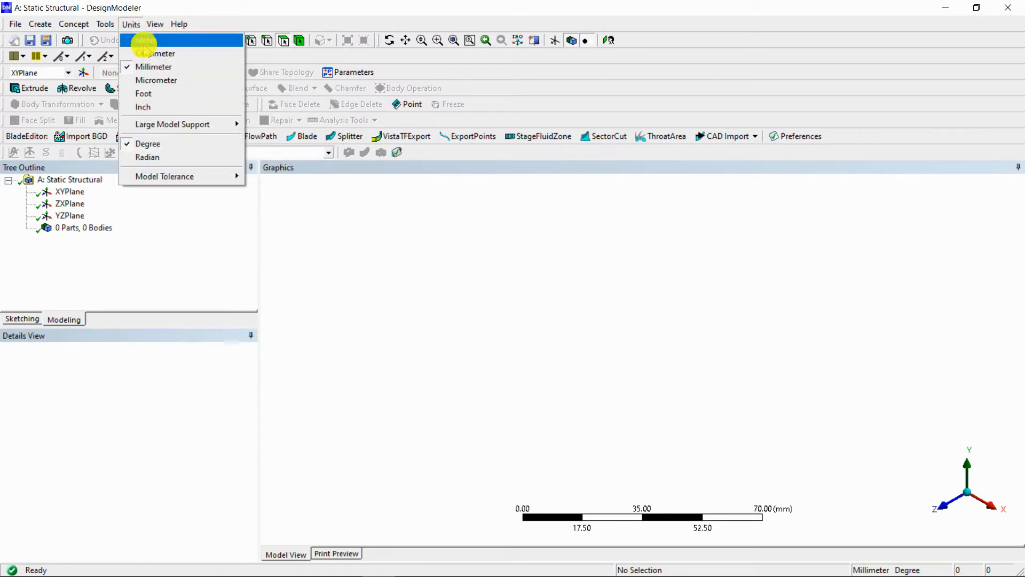
left_click(297, 3)
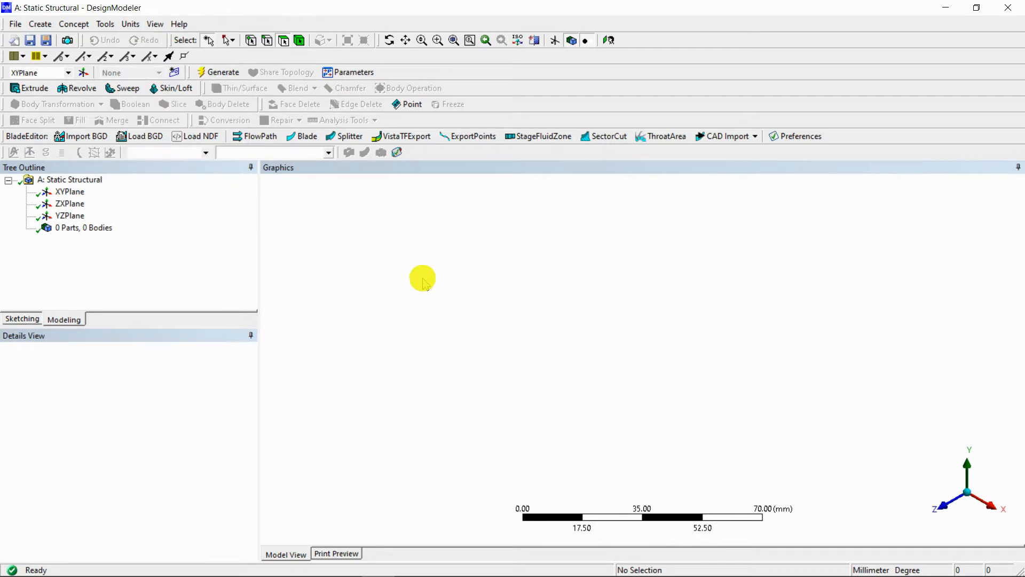
left_click(422, 277)
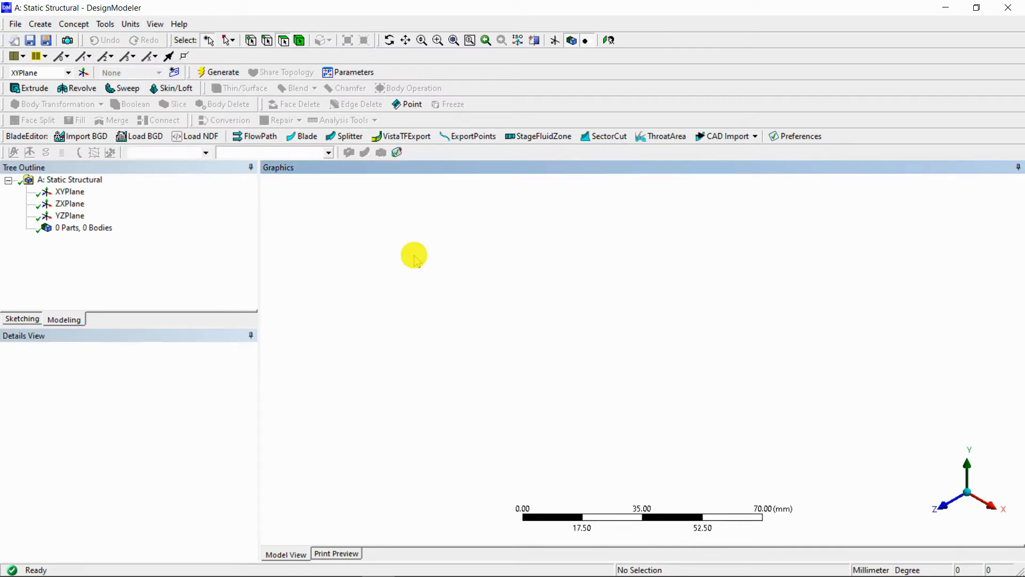
Import the external geometry file "wheel support assembly_trimmed_Body.stp" from the EX_15 folder
left_click(15, 22)
left_click(14, 22)
left_click(15, 24)
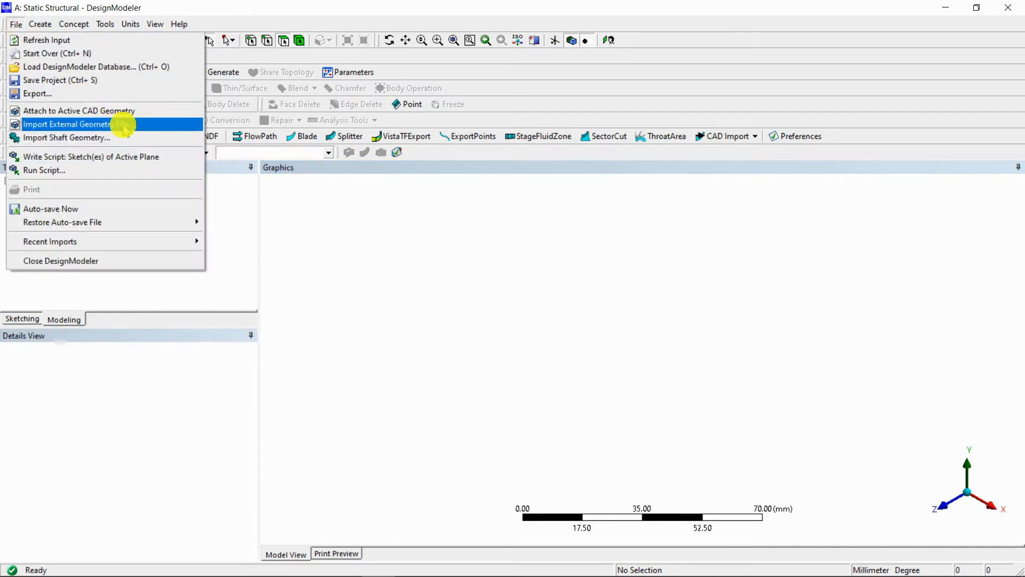
left_click(124, 128)
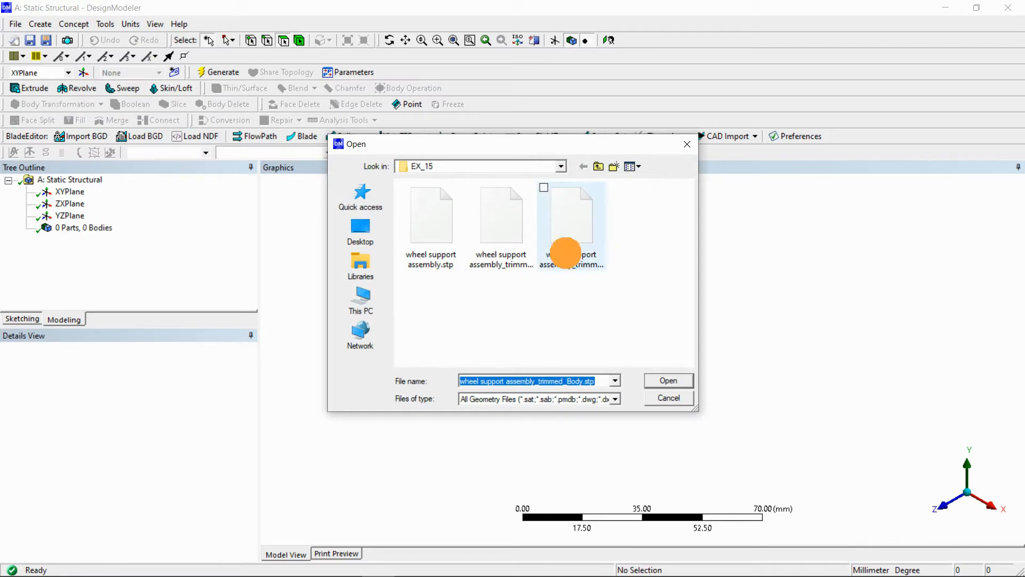
left_click(565, 251)
left_click(660, 377)
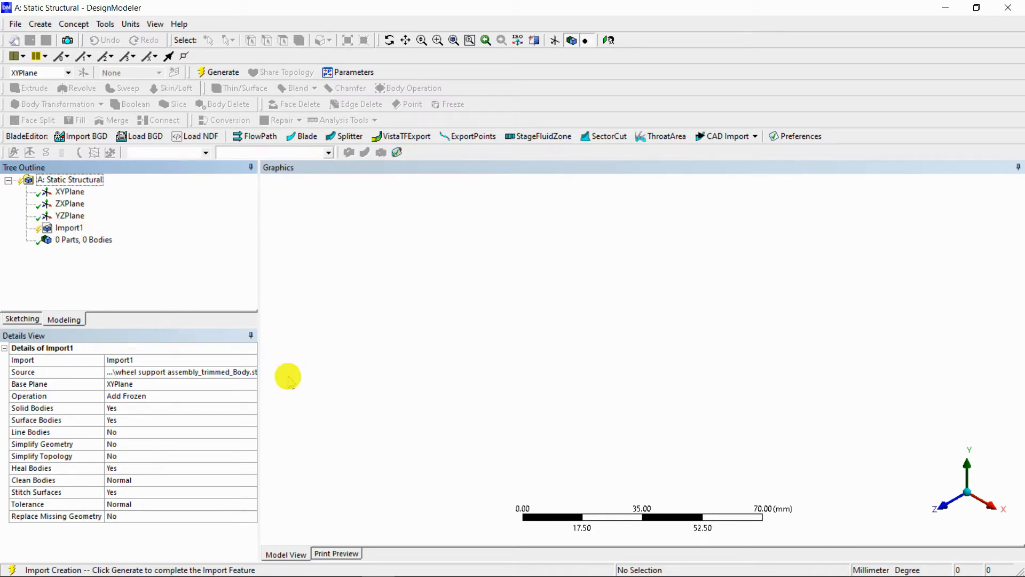
Set the import's base plane to XYPlane and its operation to Add Frozen, and generate the imported geometry
left_click(134, 383)
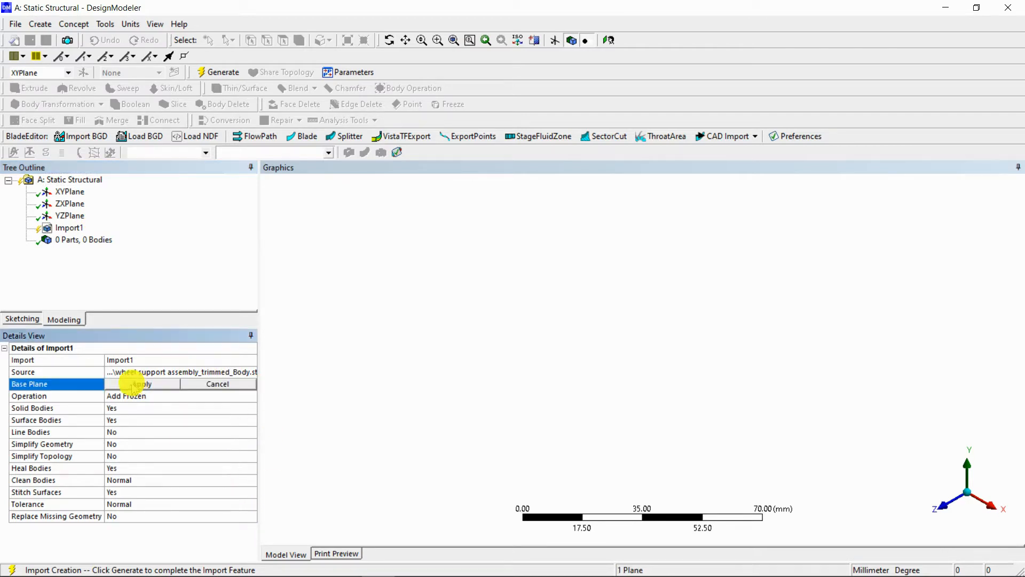
left_click(71, 193)
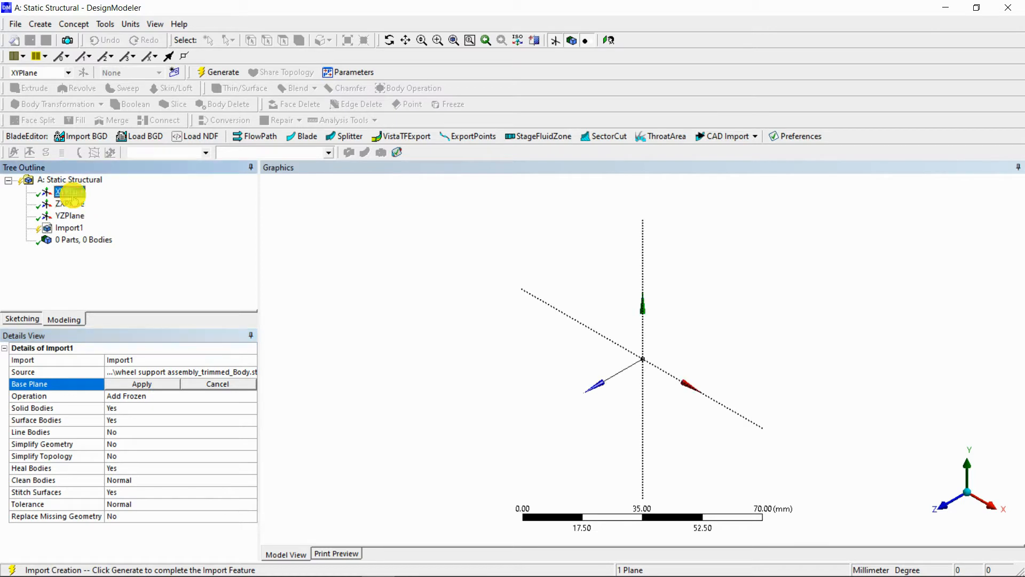
left_click(140, 383)
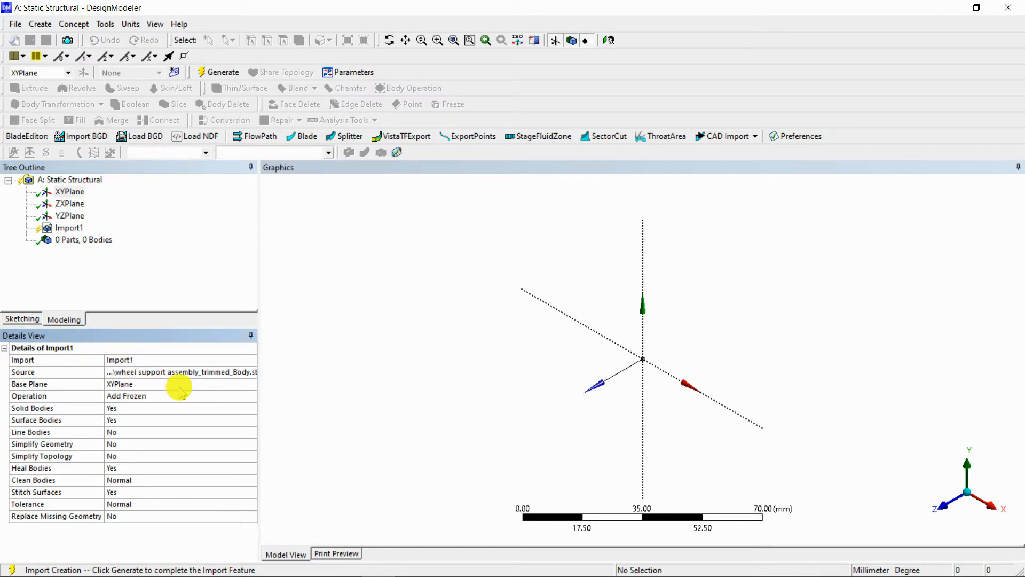
left_click(235, 396)
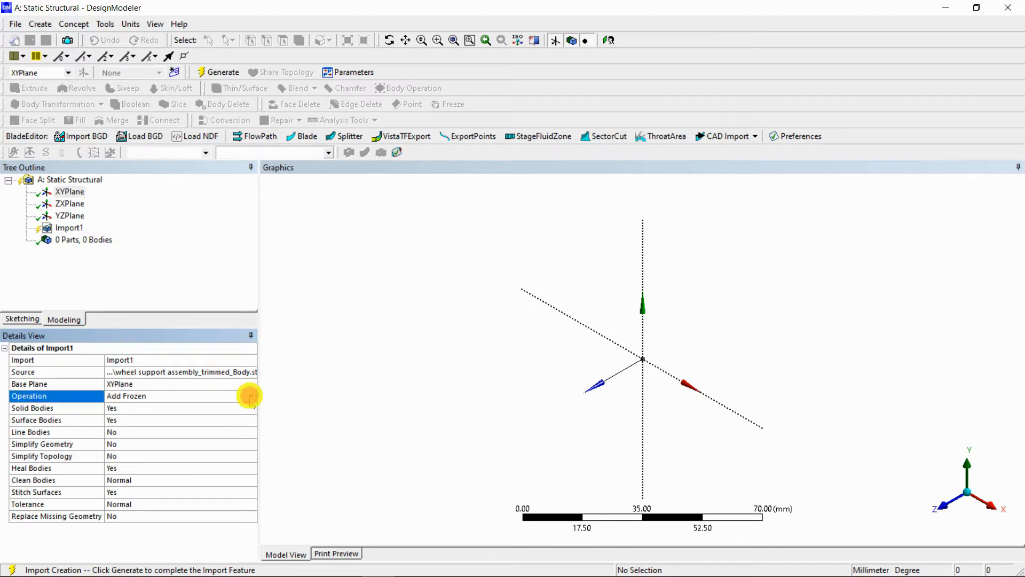
left_click(247, 396)
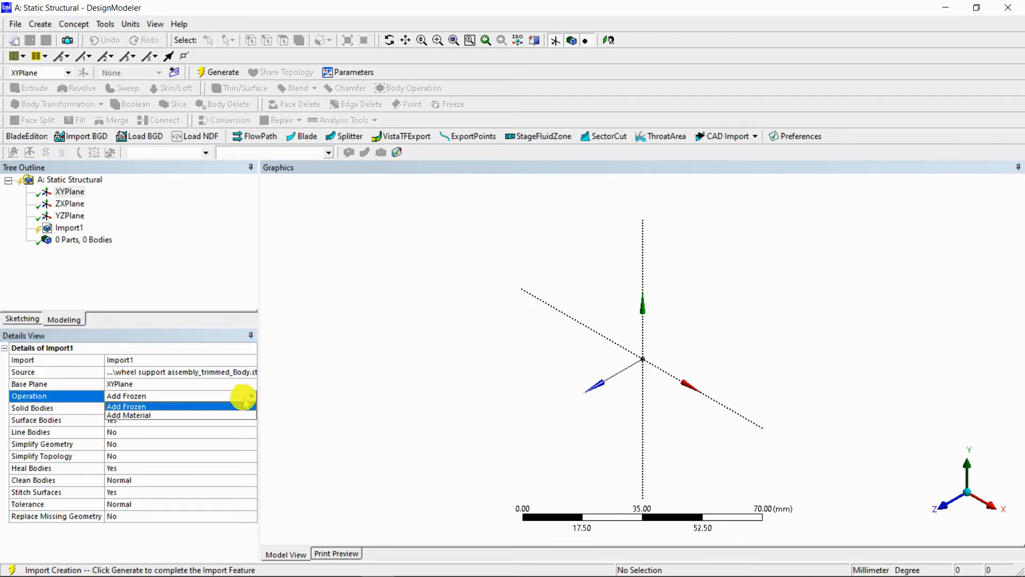
left_click(151, 407)
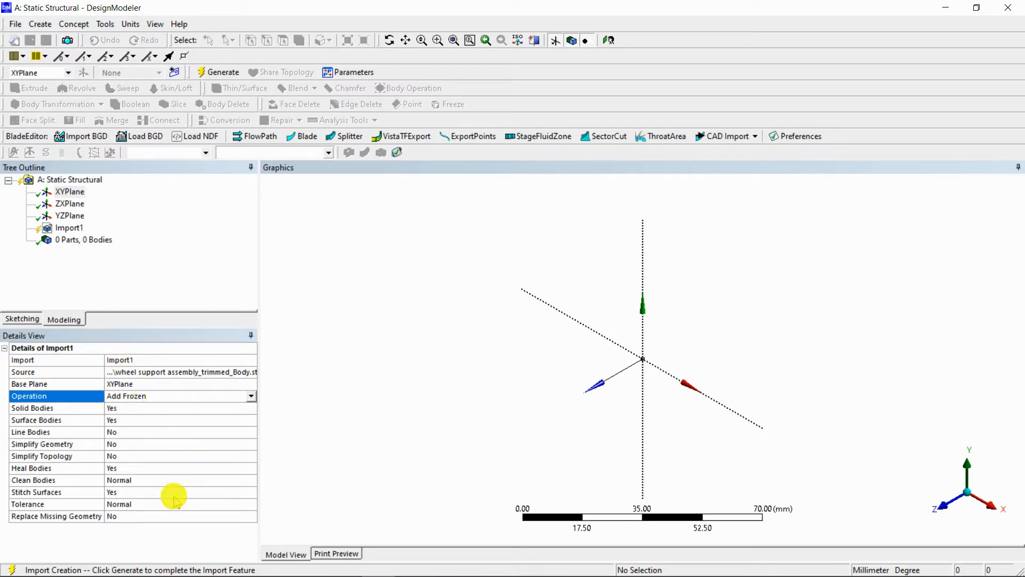
left_click(223, 74)
Examine the imported wheel support from different angles and inspect its single solid body
middle_click_drag(543, 313, 659, 193)
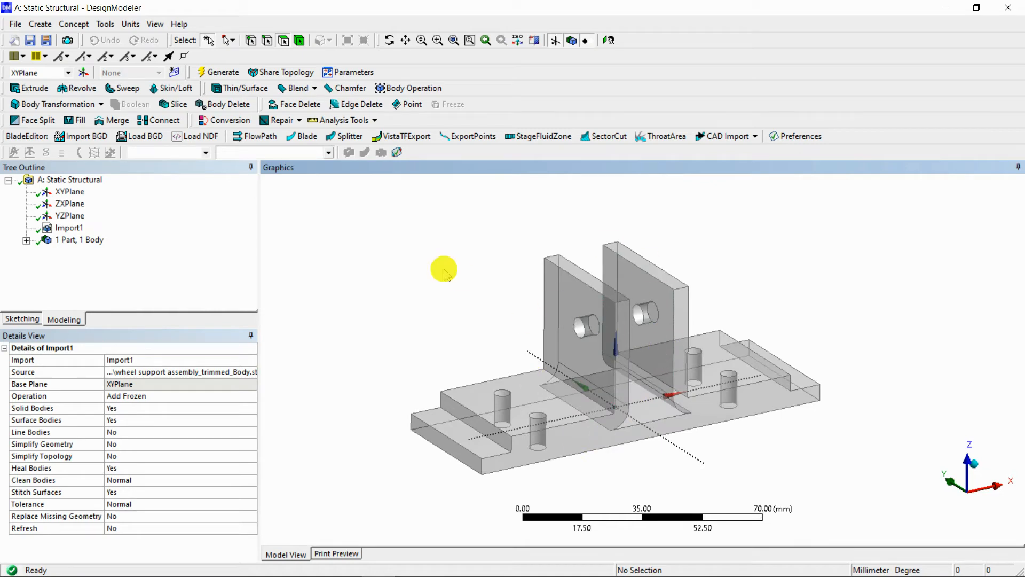
mouse_move(480, 279)
middle_mouse_down()
mouse_move(427, 248)
mouse_move(400, 281)
middle_mouse_up()
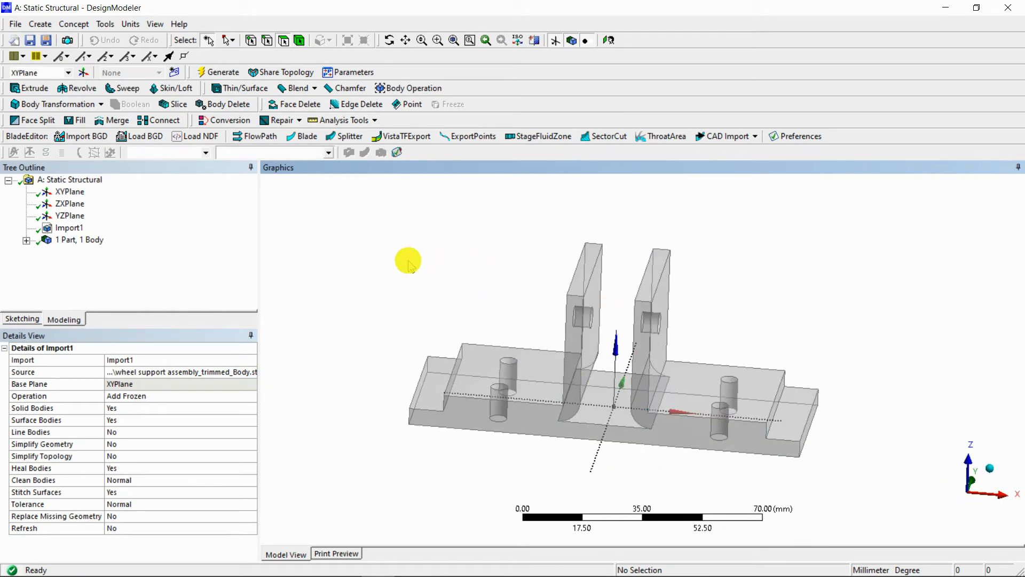
left_click(26, 240)
left_click(72, 253)
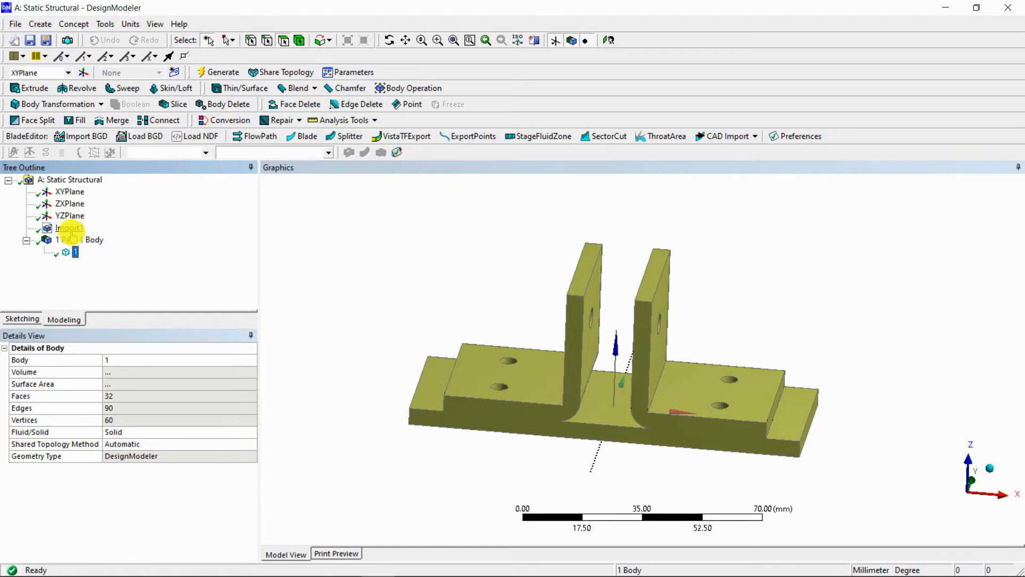
left_click(459, 276)
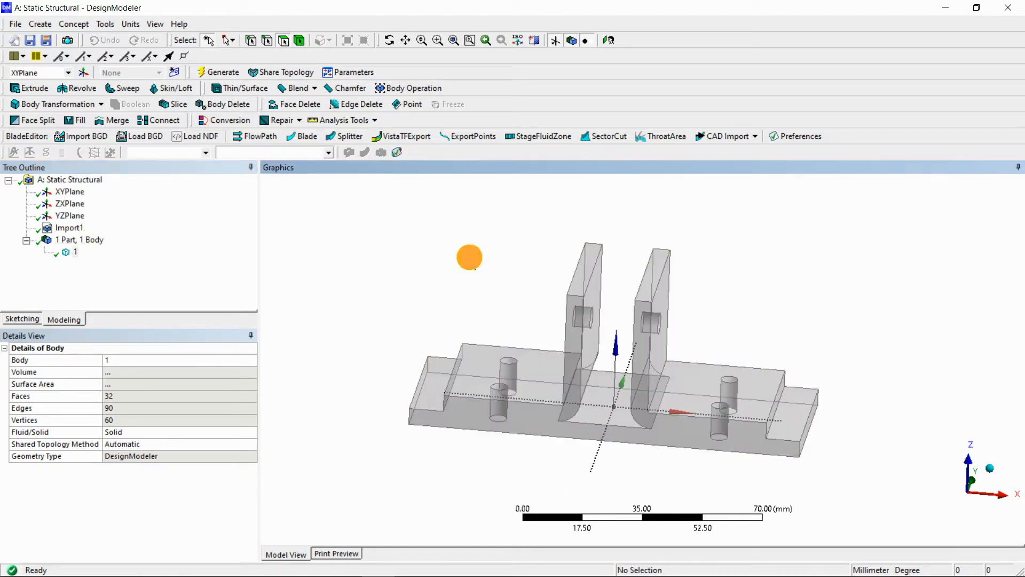
left_click(469, 257)
left_click(451, 266)
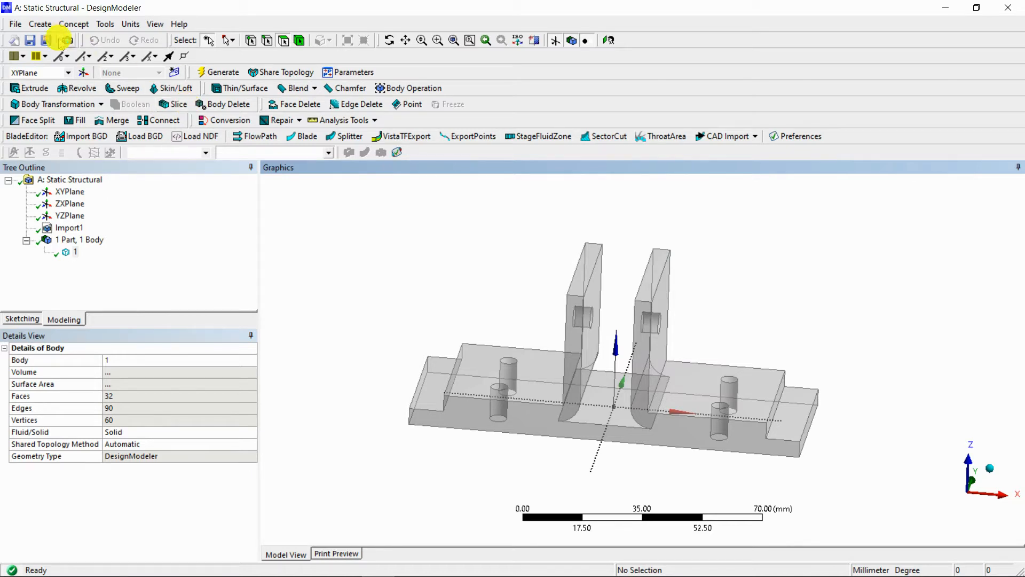
Create a Slice by Surface feature with the base plate's upper face between the two upright brackets as target face
left_click(42, 24)
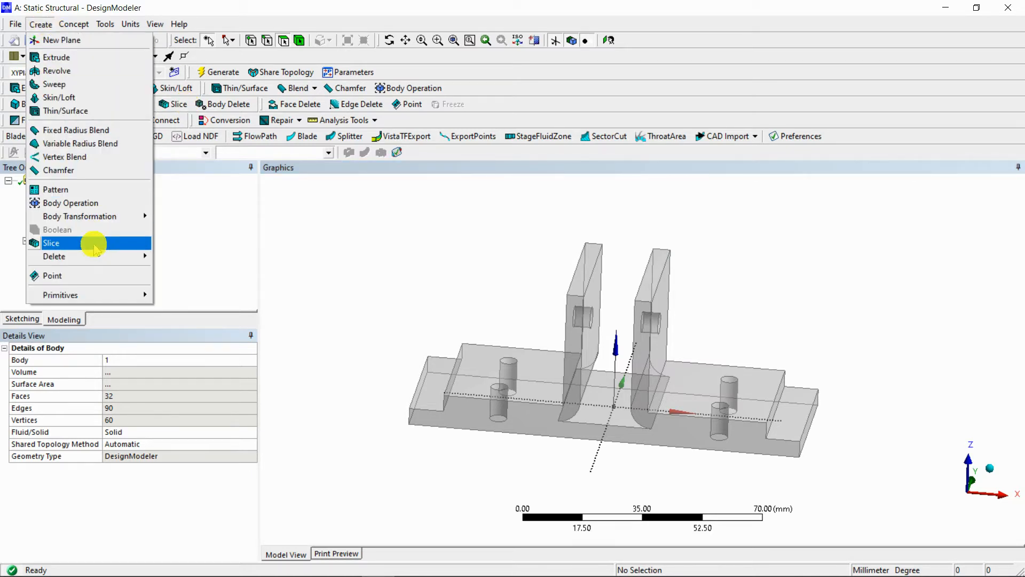
left_click(96, 244)
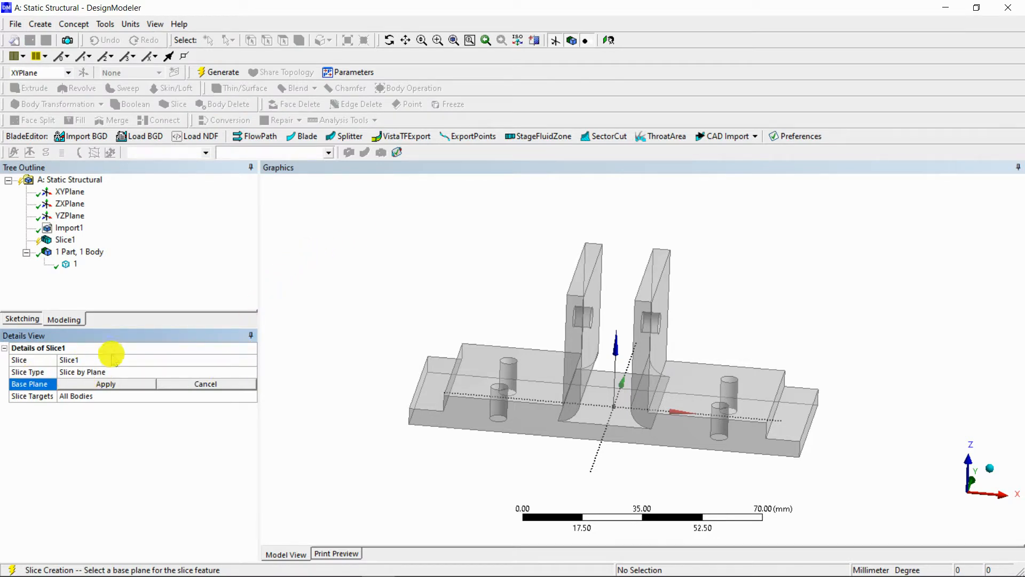
left_click(252, 371)
left_click(251, 371)
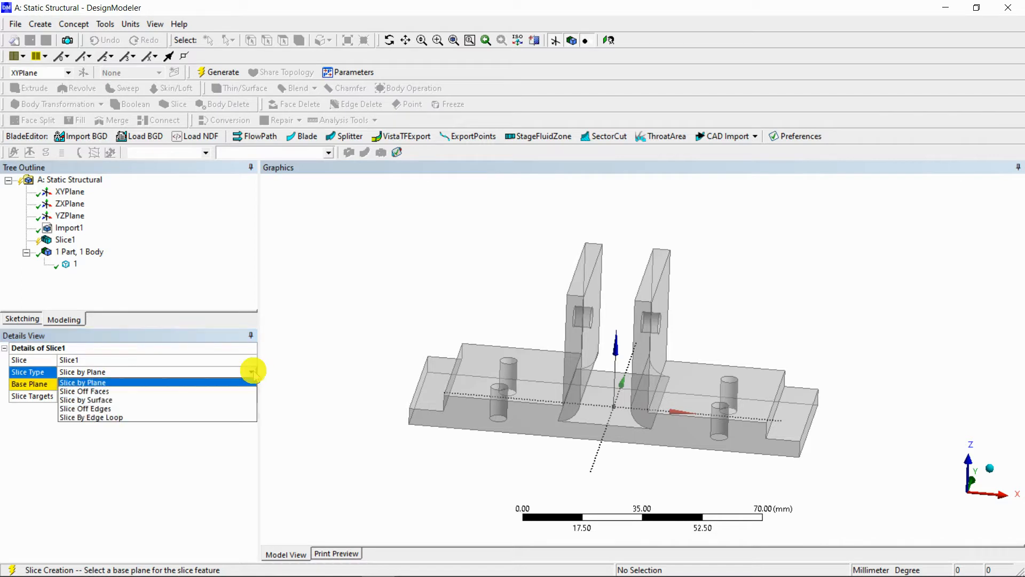
left_click(120, 400)
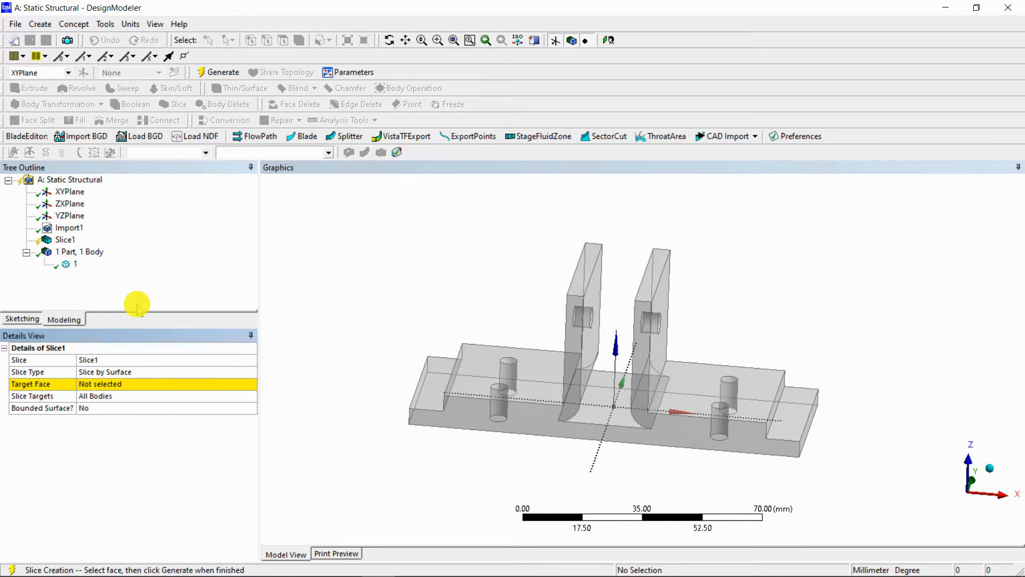
left_click(100, 386)
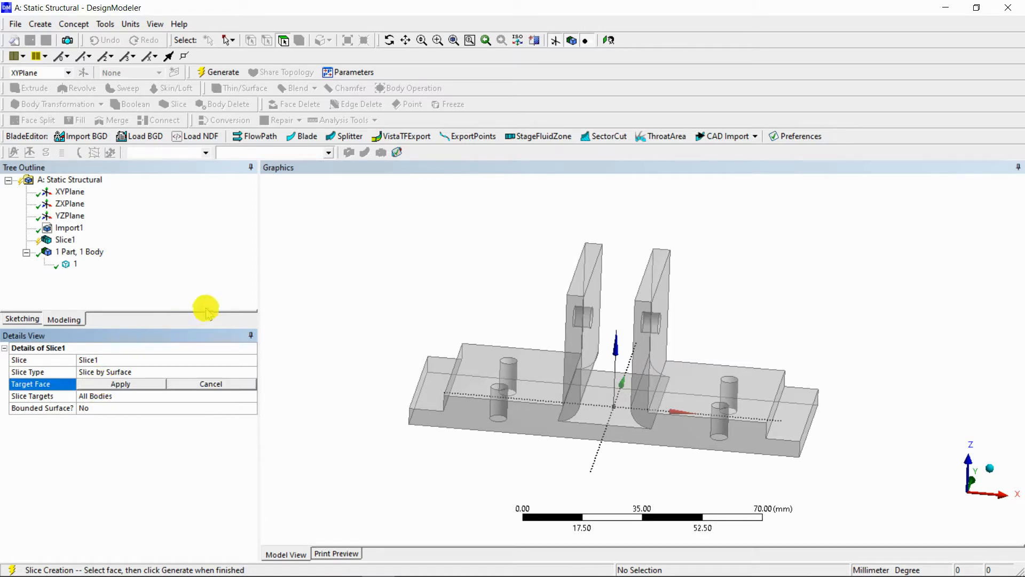
left_click(590, 414)
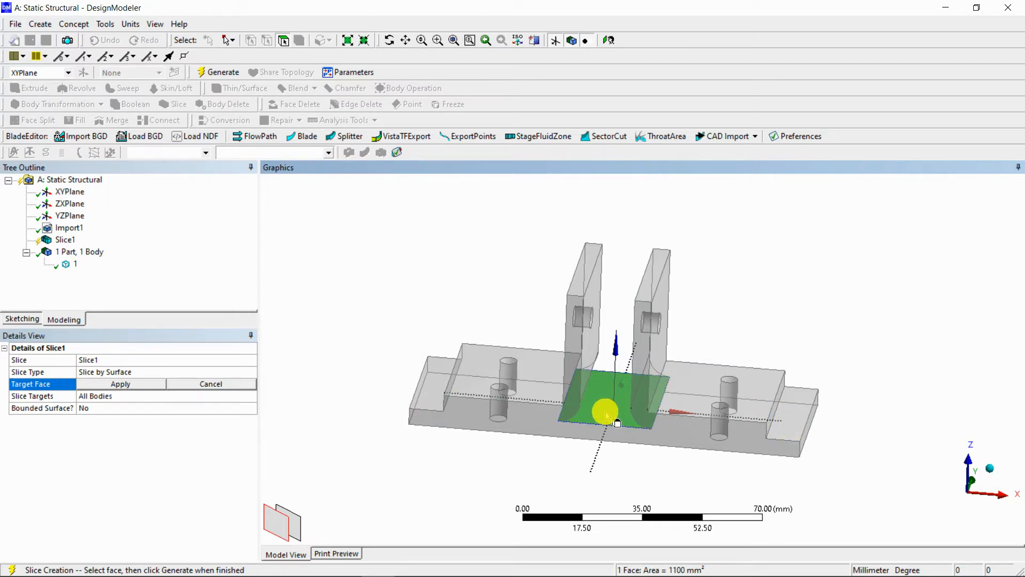
left_click(139, 384)
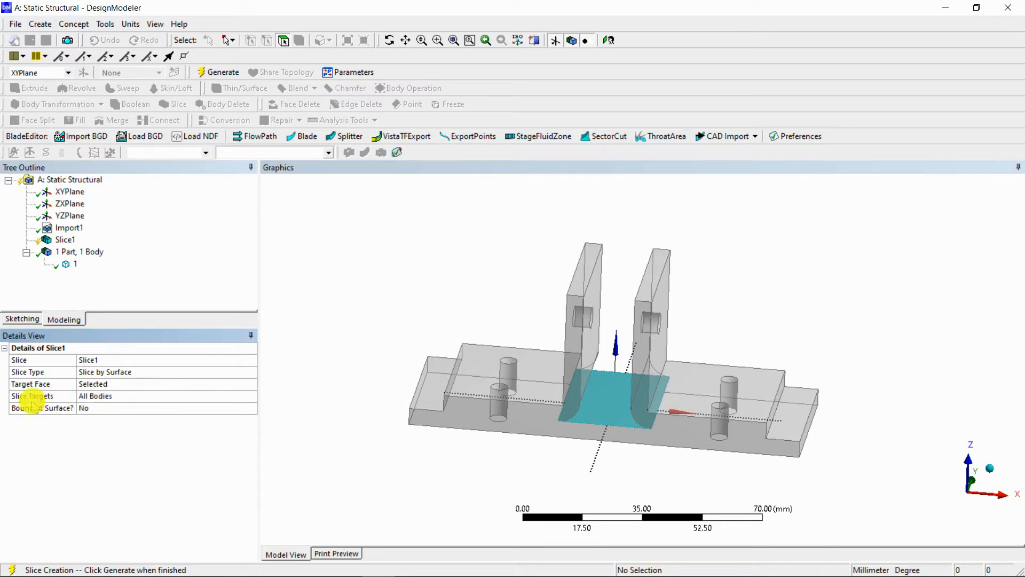
Limit the slice targets to Selected Bodies, assign the wheel support body, and generate the slice
left_click(254, 397)
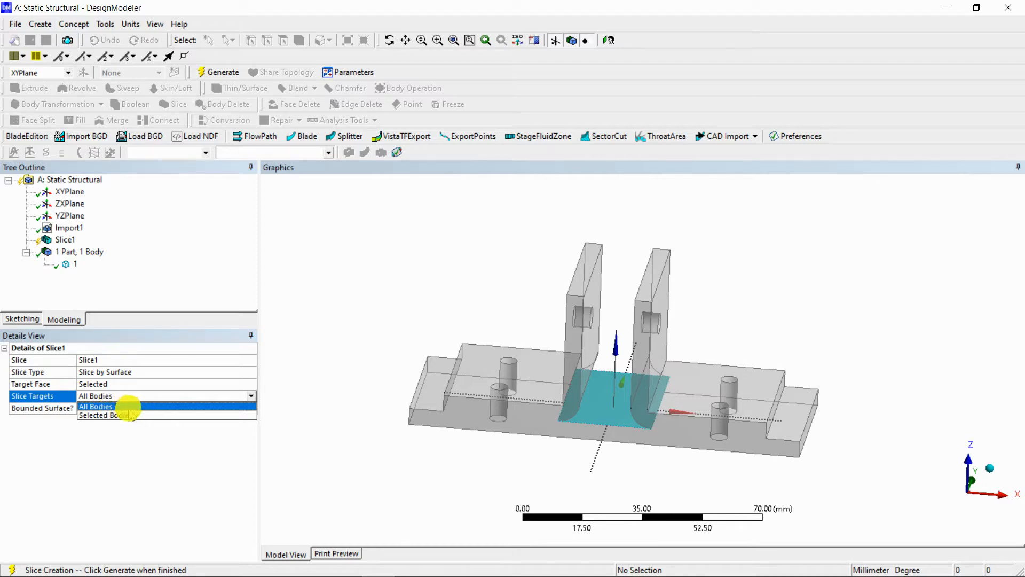
left_click(132, 415)
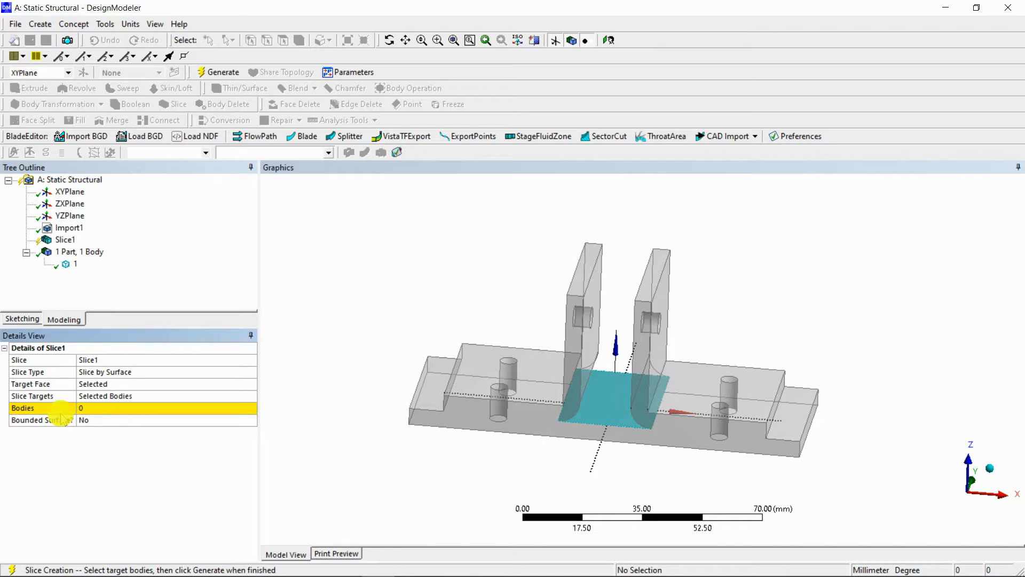
left_click(106, 409)
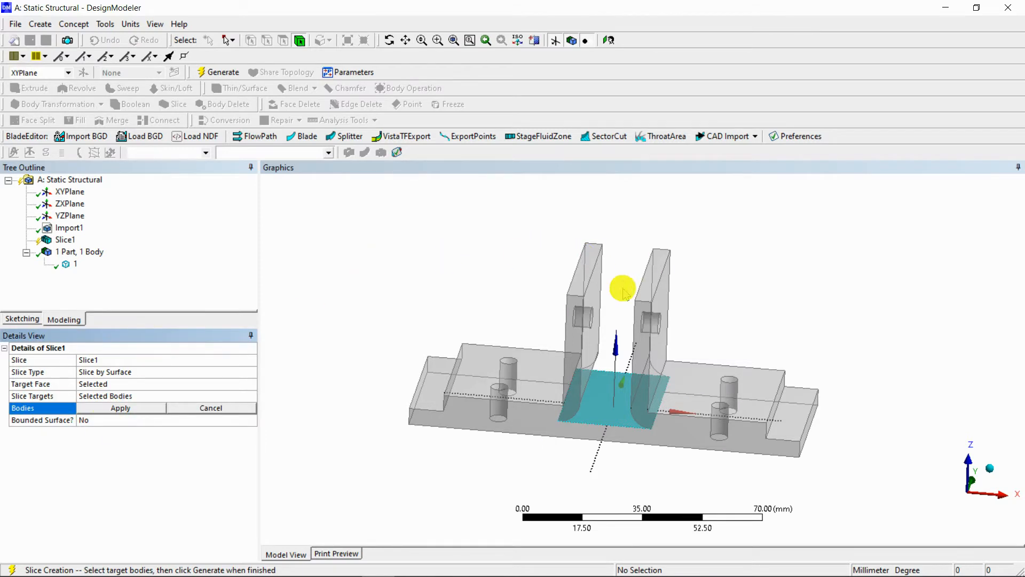
left_click(660, 319)
left_click(104, 408)
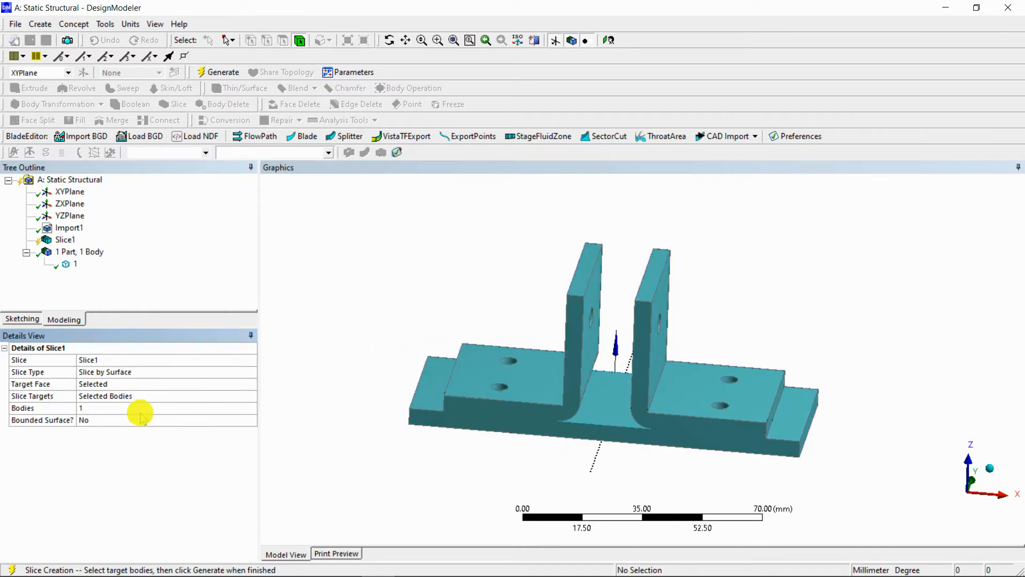
left_click(219, 75)
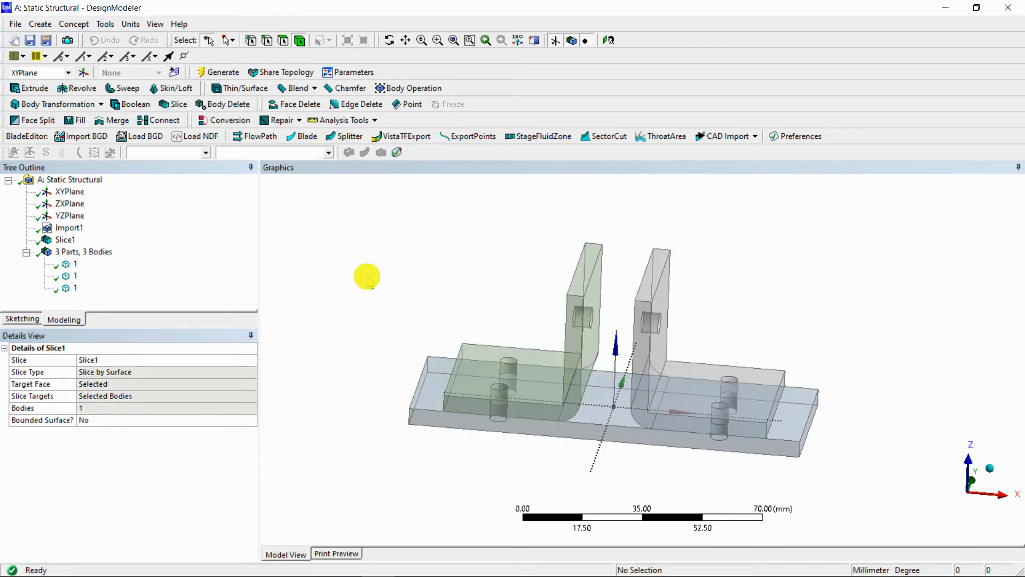
Inspect the two sliced brackets and the base plate, both in the model and in the tree outline
left_click(593, 305)
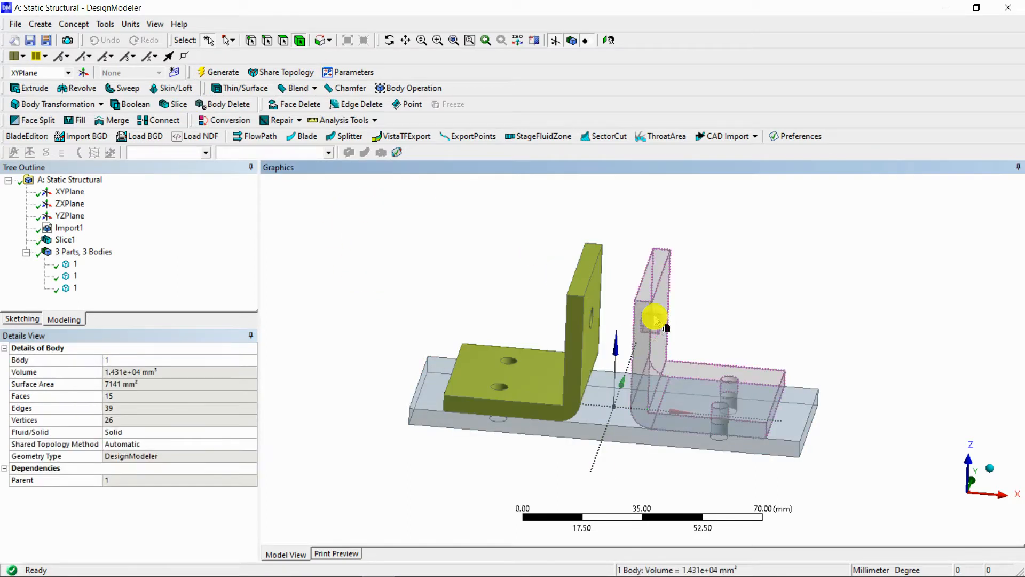
left_click(662, 320, "ctrl")
left_click(618, 423, "ctrl")
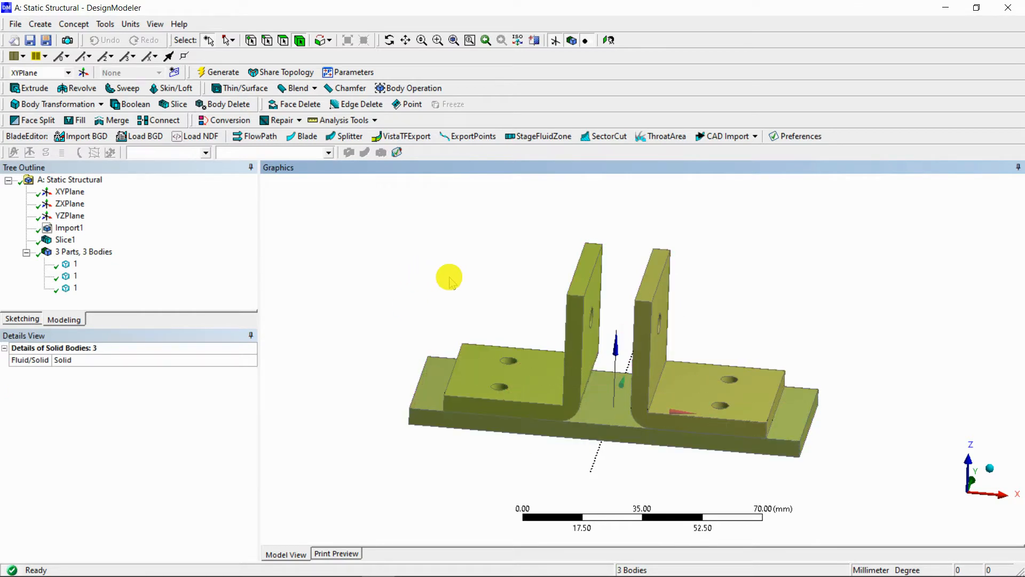
left_click(448, 277)
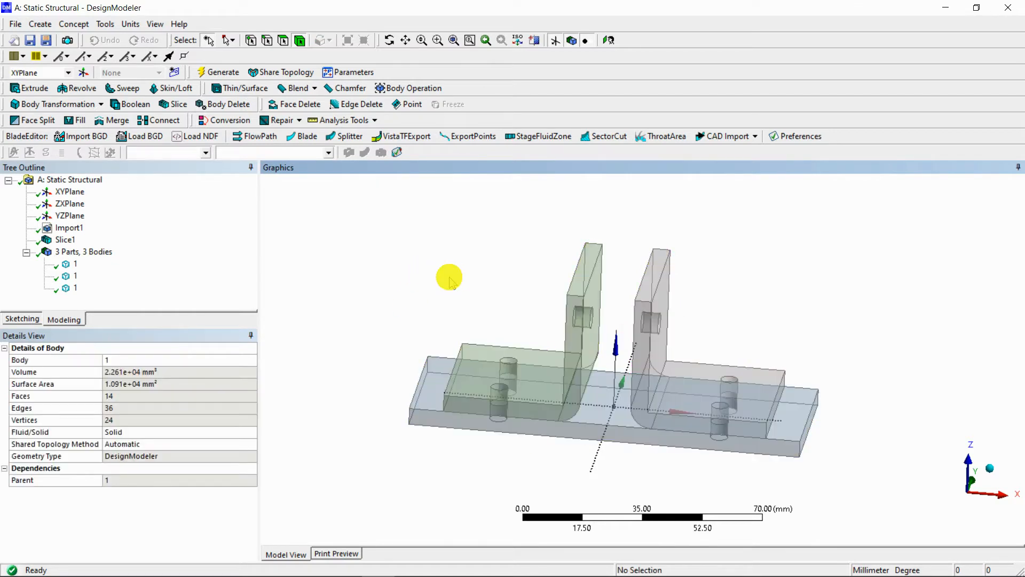
left_click(70, 265)
left_click(73, 276)
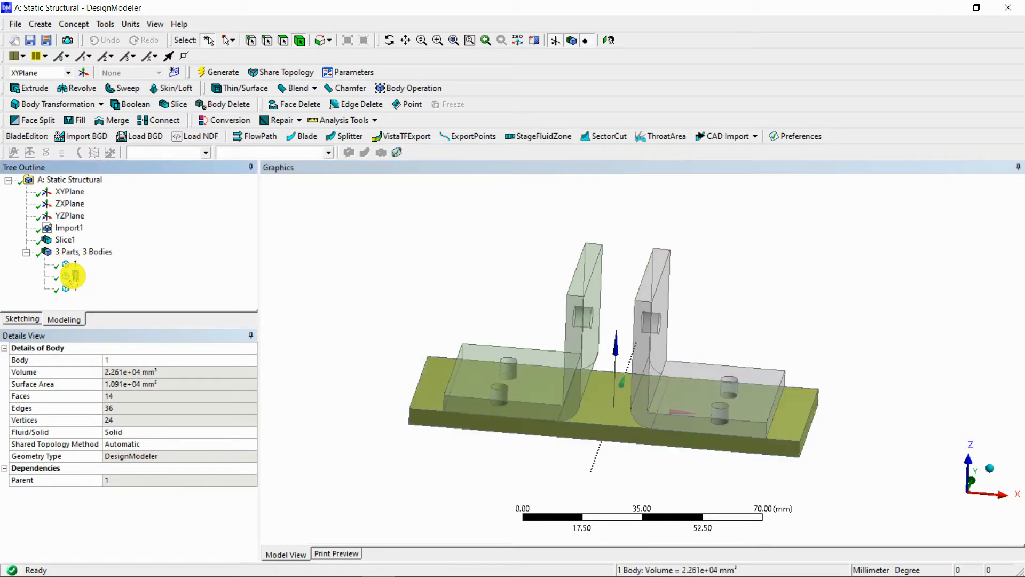
left_click(76, 288)
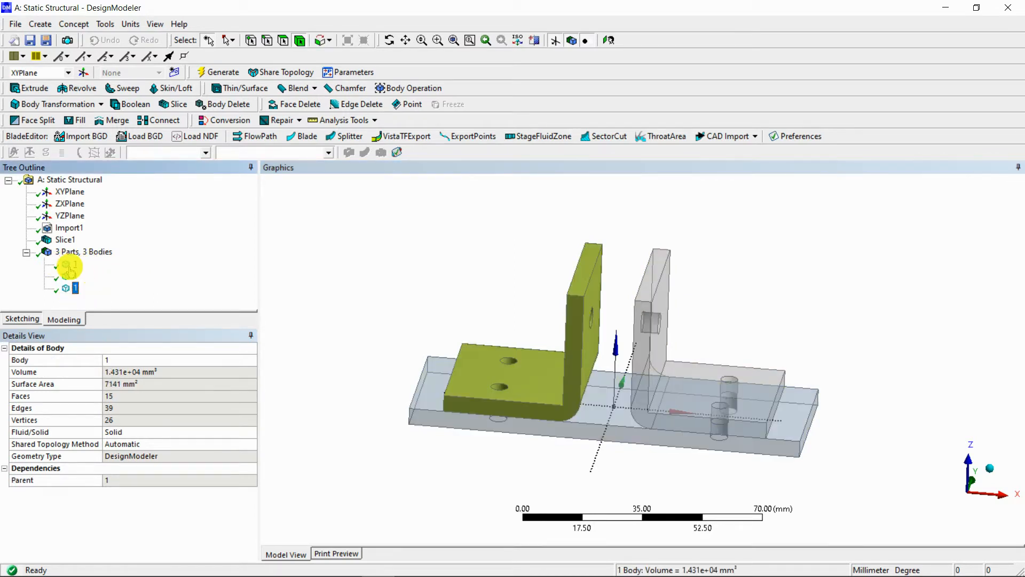
Inspect the three sliced bodies by highlighting them in the tree outline and individually in the model
left_click(69, 265)
left_click(73, 275, "ctrl")
left_click(76, 289, "ctrl")
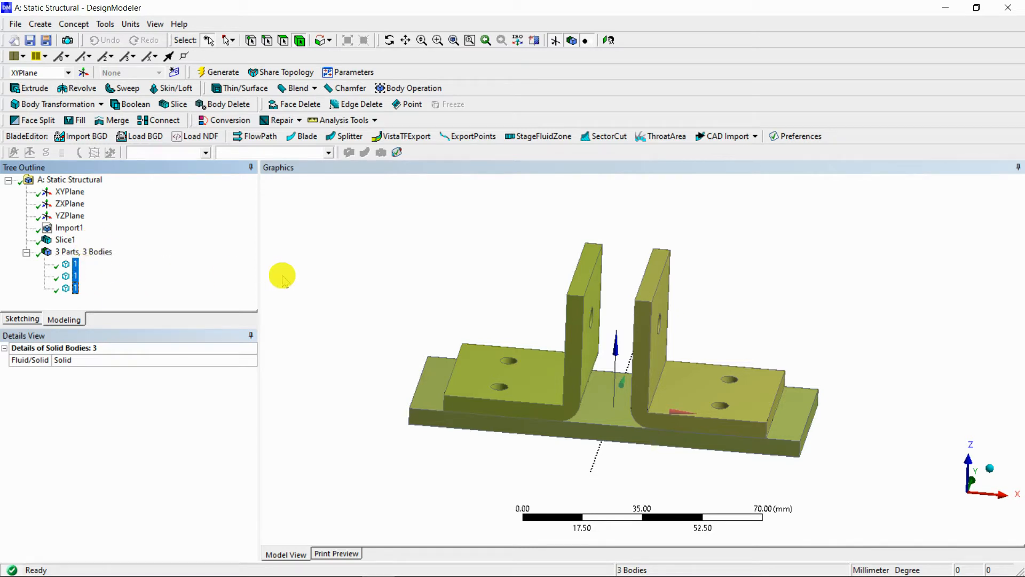
left_click(284, 279)
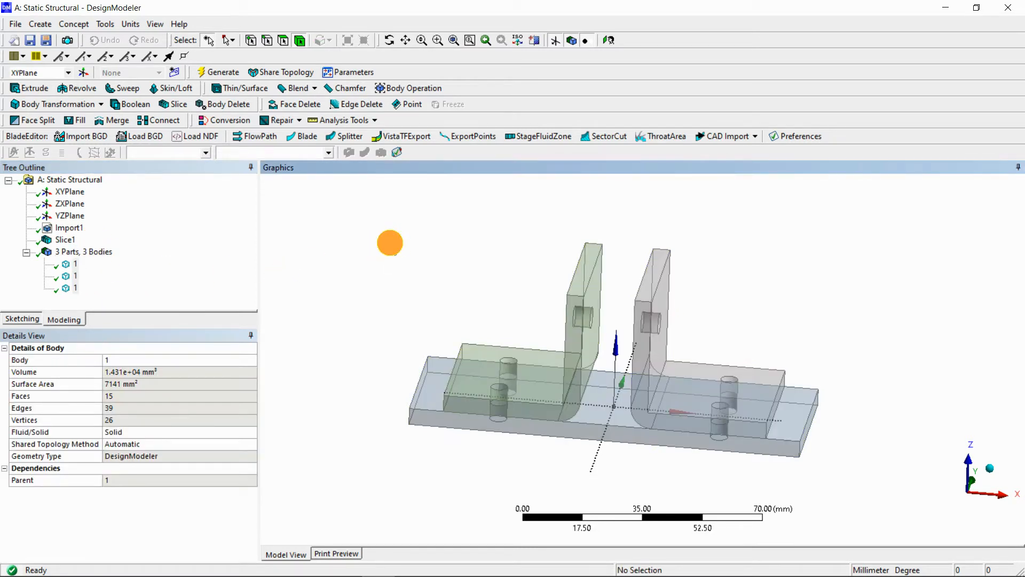
left_click(590, 308)
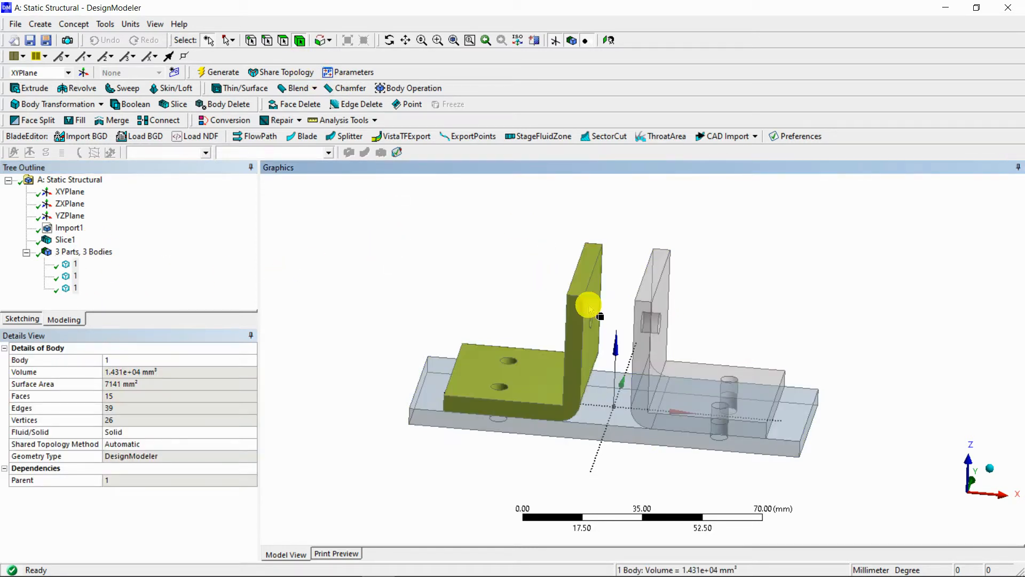
left_click(660, 301)
left_click(615, 393)
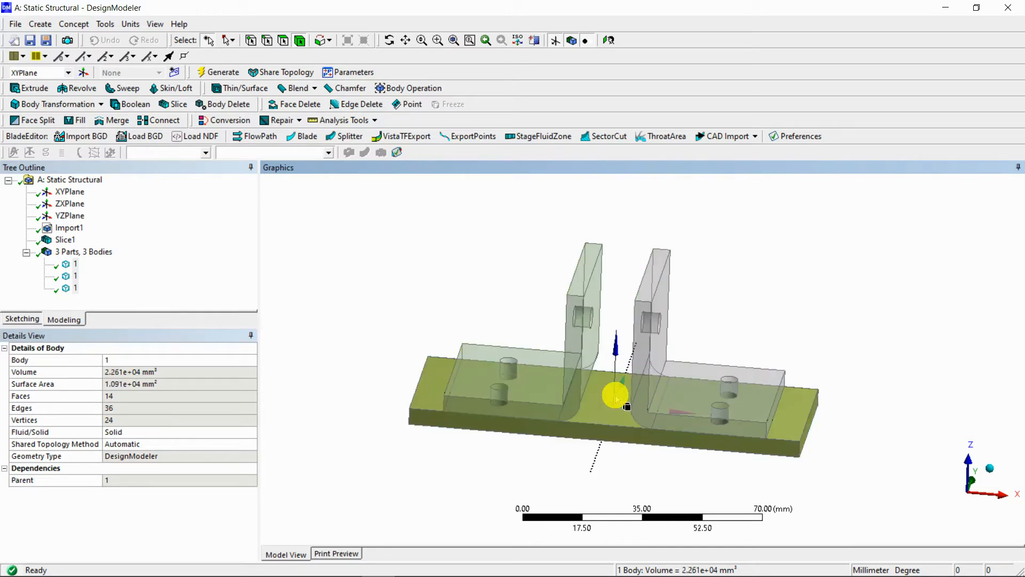
left_click(743, 263)
left_click(648, 297)
left_click(595, 310)
left_click(604, 392, "ctrl")
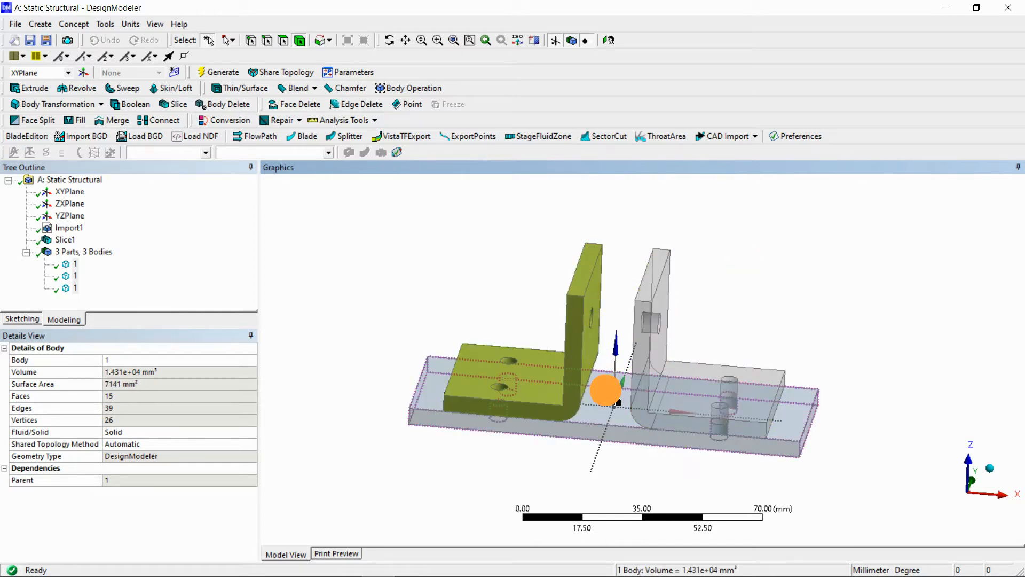
left_click(725, 301)
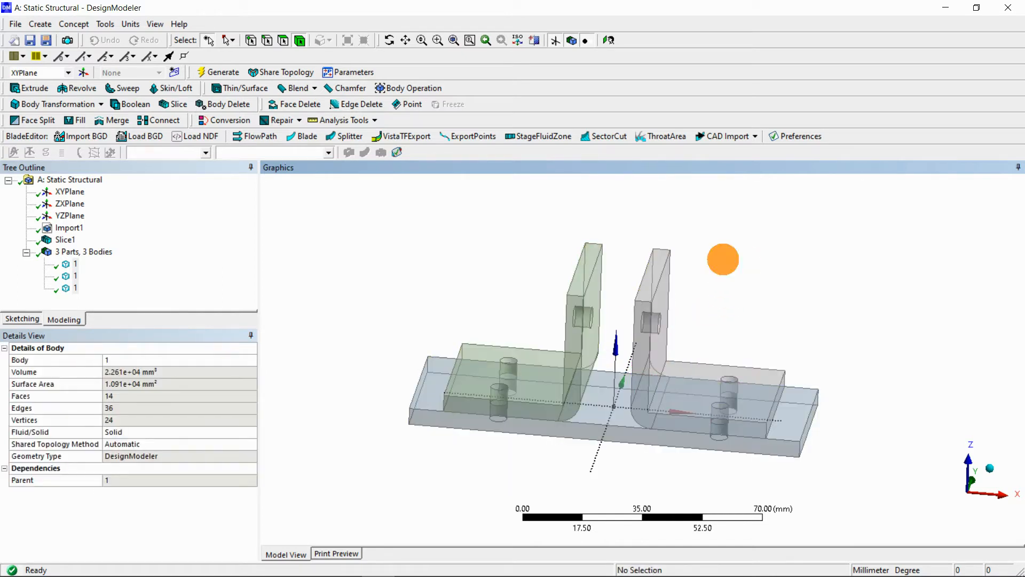
Delete the Slice1 feature from the tree and confirm the deletion
left_click(64, 239)
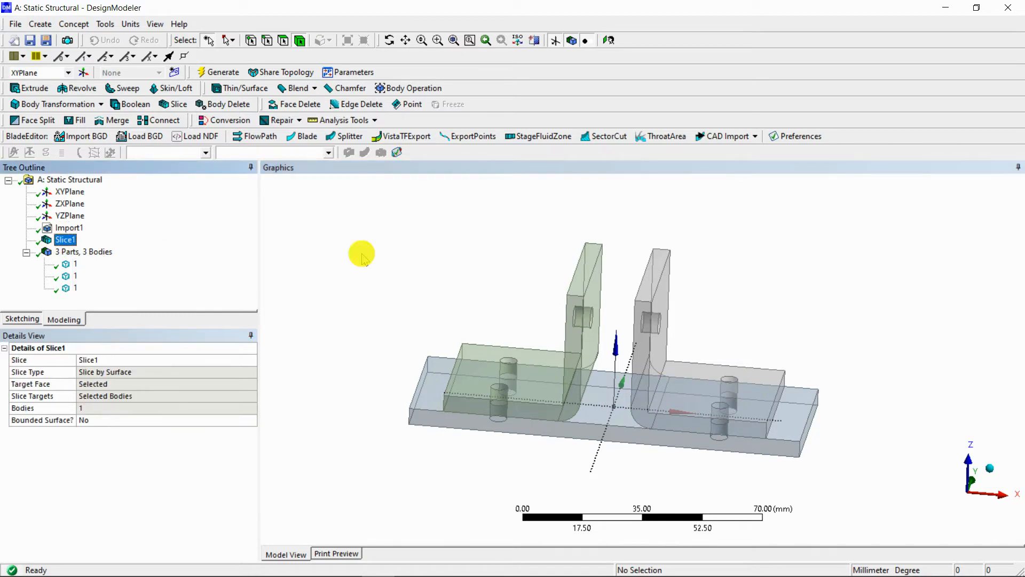
right_click(62, 242)
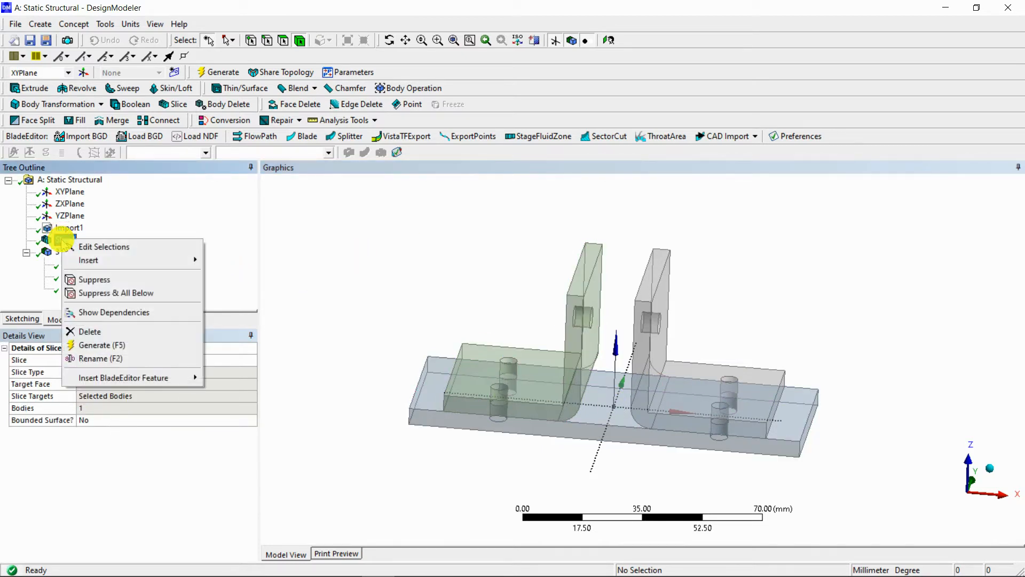
left_click(115, 332)
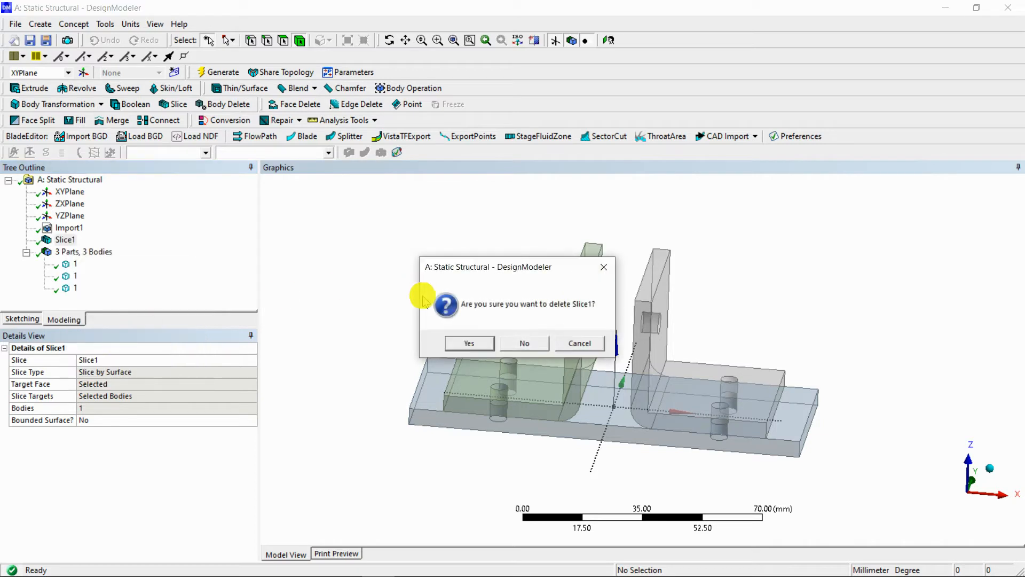
left_click(467, 343)
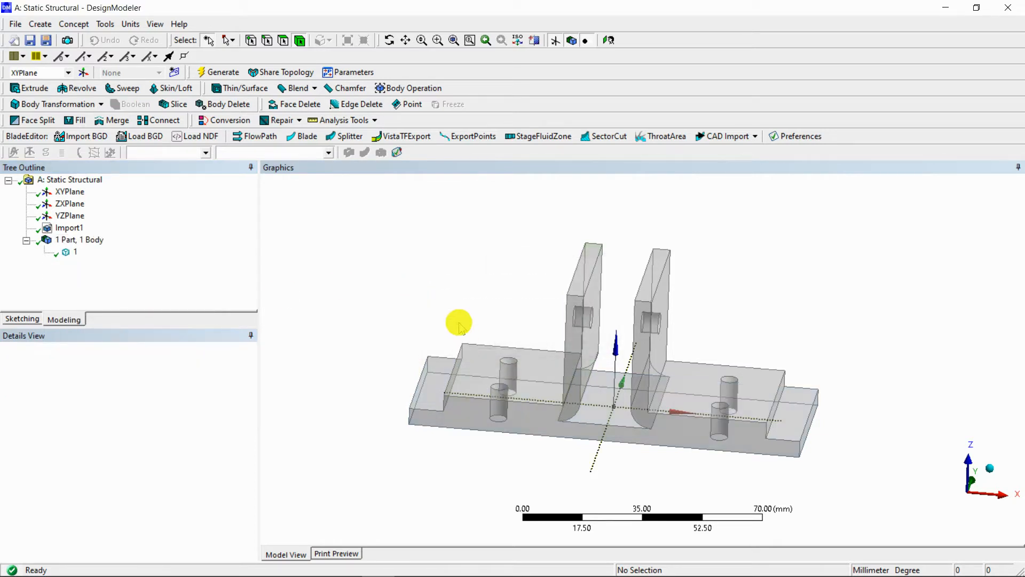
Examine the unsliced wheel support, the base plate's upper face between the two brackets, and the XYPlane
left_click(434, 270)
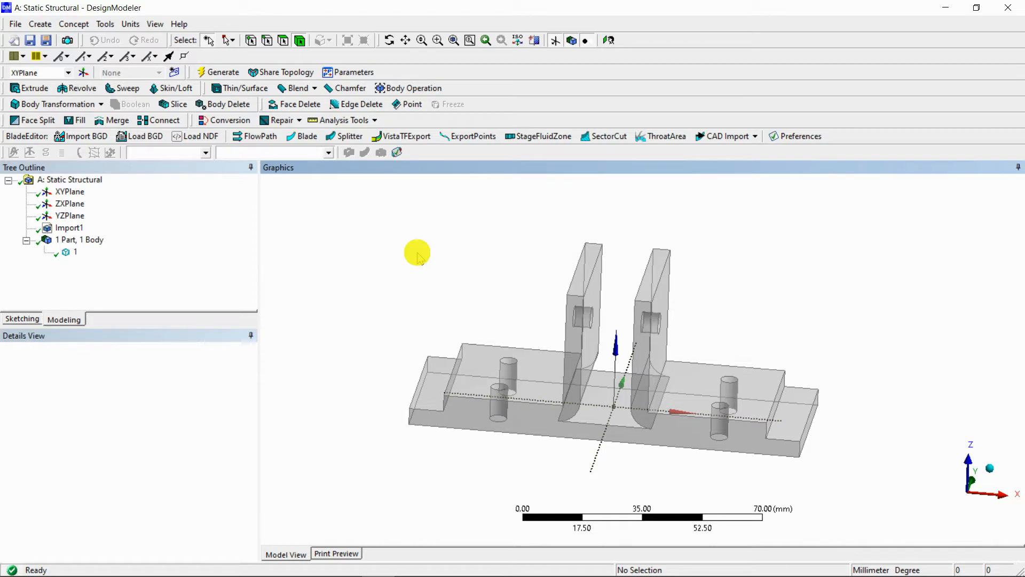
middle_click_drag(415, 257, 507, 249)
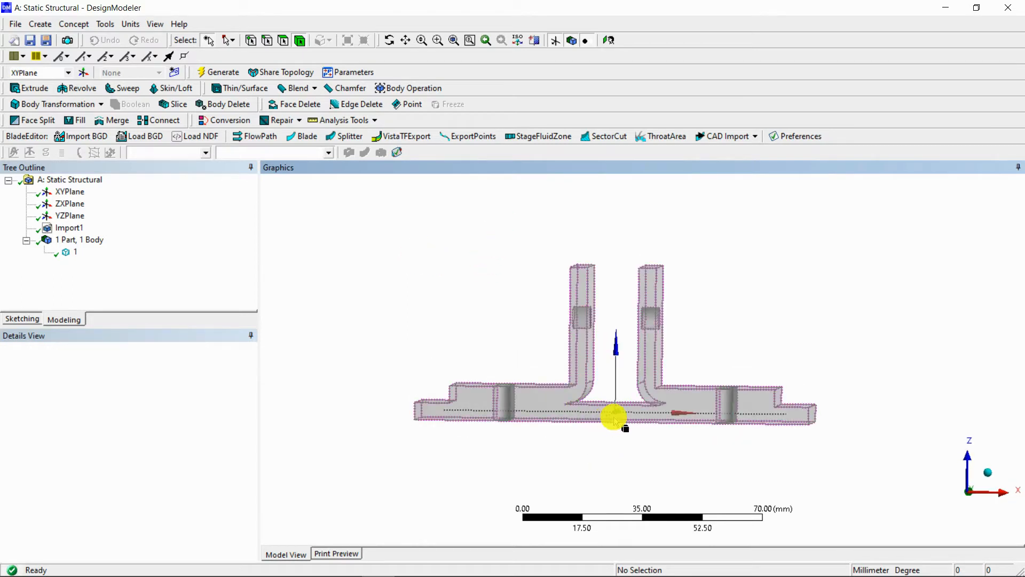
middle_click_drag(617, 419, 613, 417)
left_click(596, 402)
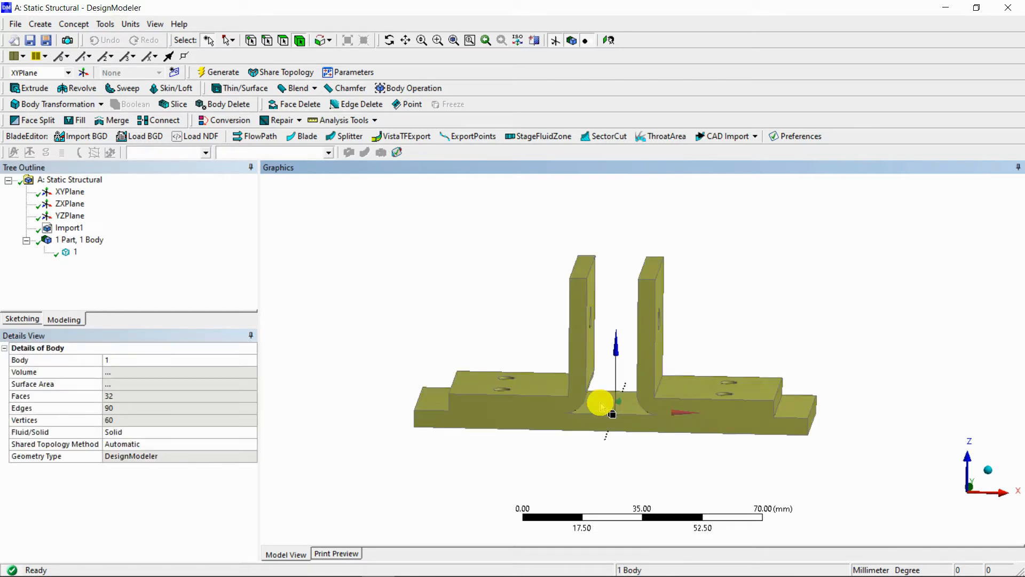
left_click(606, 414)
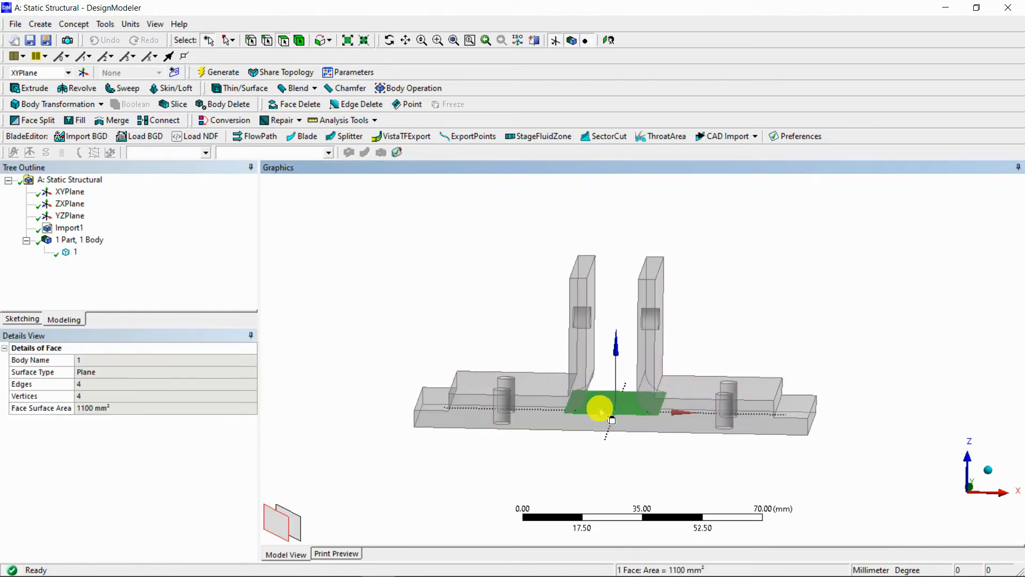
left_click(801, 276)
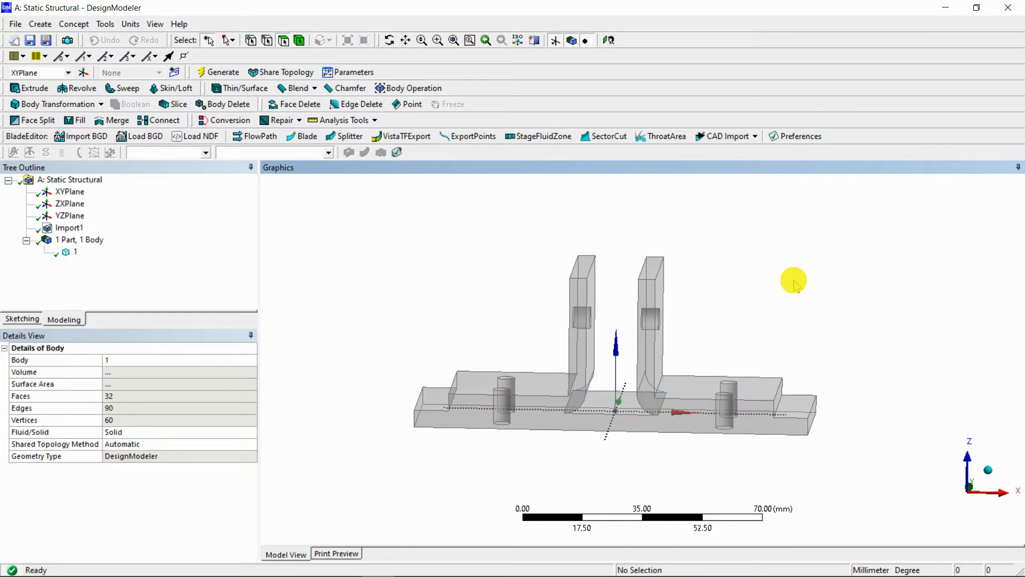
middle_click_drag(662, 357, 597, 419)
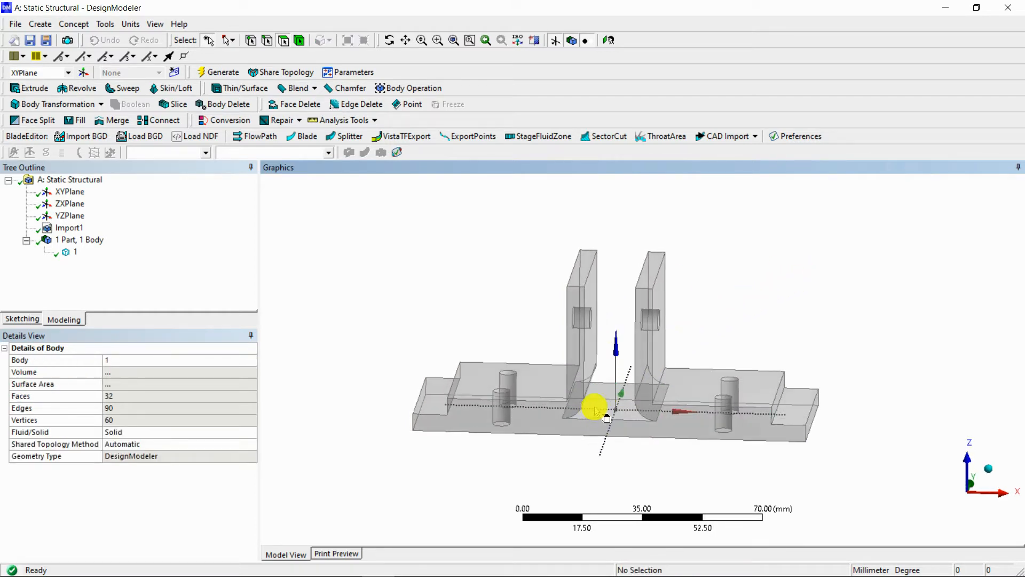
left_click(607, 417)
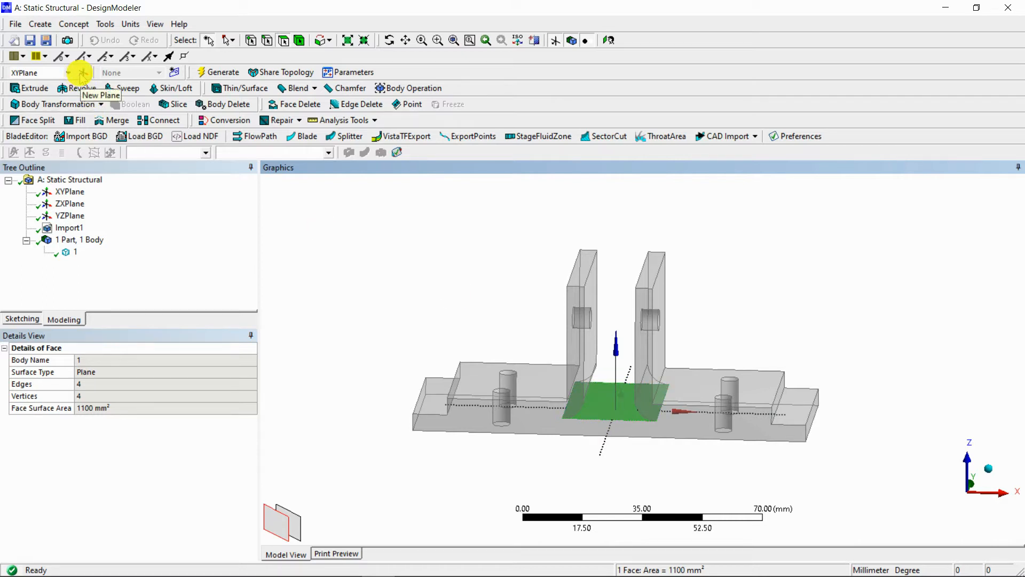
left_click(370, 235)
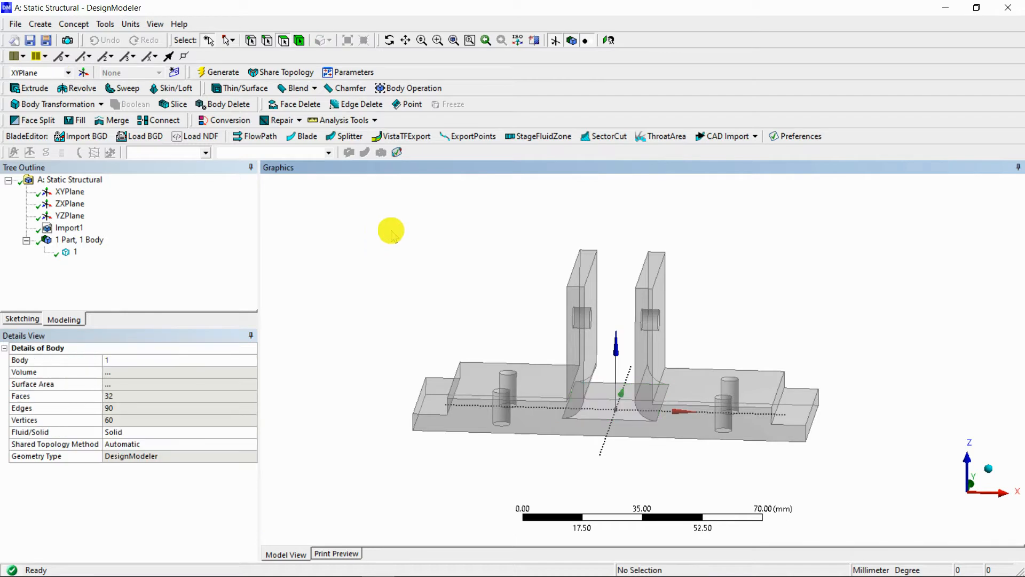
left_click(69, 193)
mouse_move(615, 410)
middle_mouse_down()
mouse_move(617, 399)
mouse_move(606, 412)
middle_mouse_up()
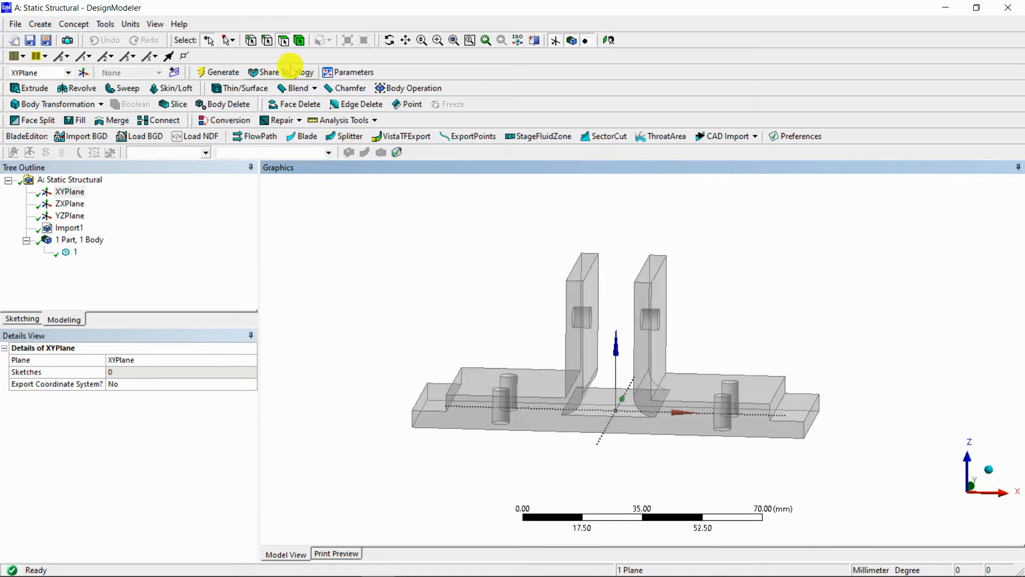
Create a From Face plane on the base plate's upper face between the brackets, keep its transform at None, and generate it
left_click(599, 404)
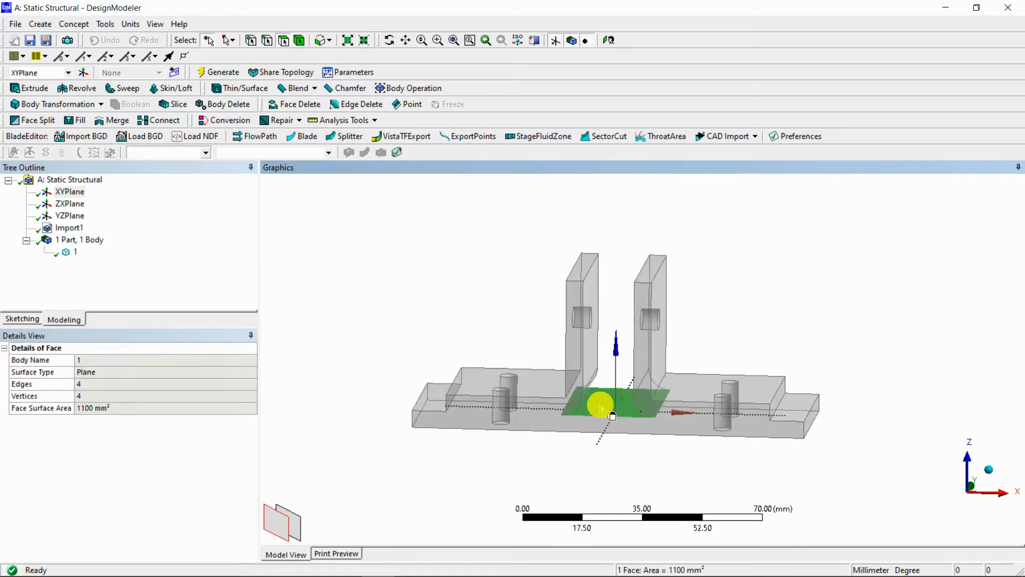
left_click(84, 73)
middle_click_drag(357, 238, 355, 257)
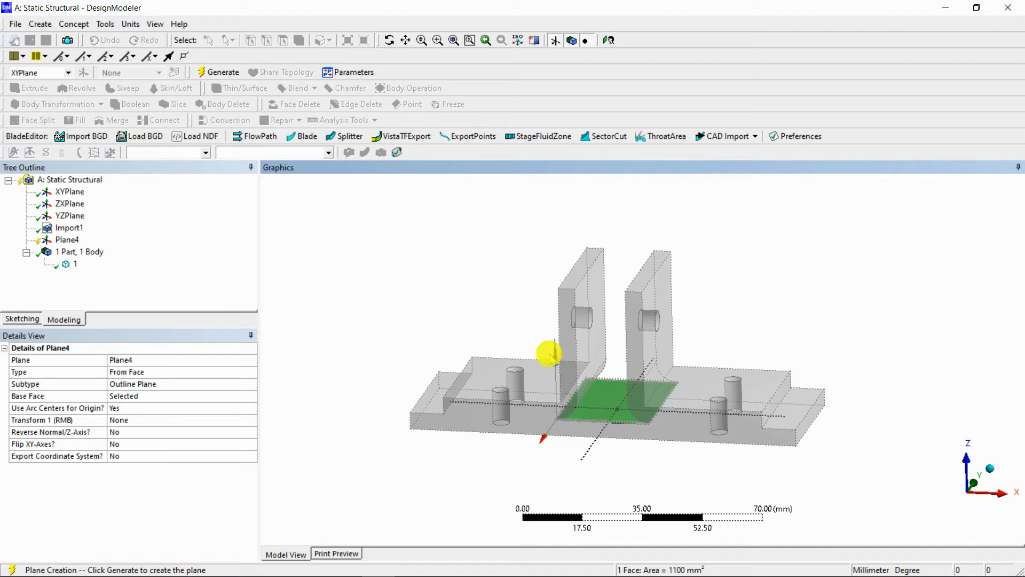
mouse_move(554, 411)
middle_mouse_down()
mouse_move(566, 393)
mouse_move(562, 421)
middle_mouse_up()
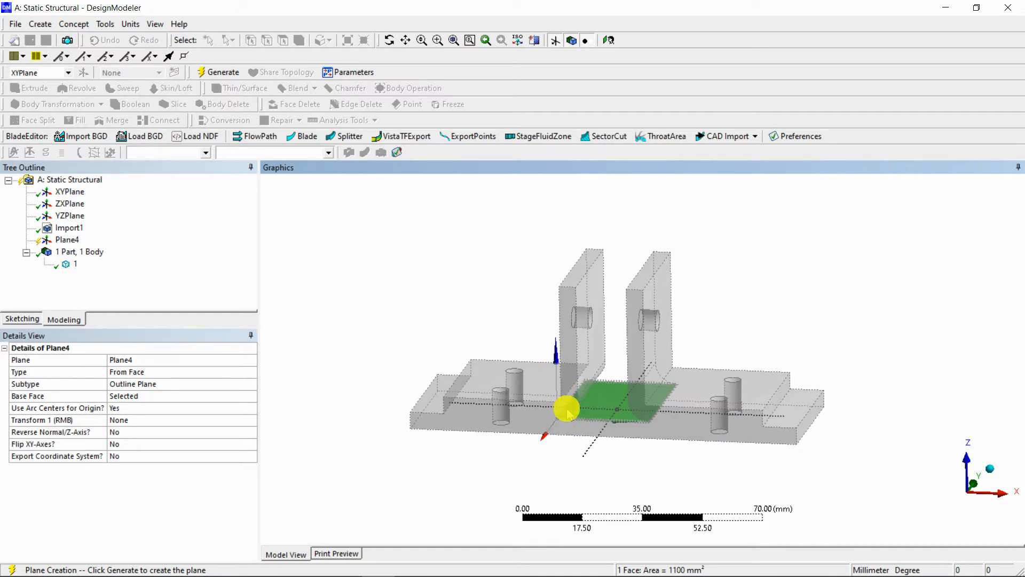
left_click(248, 422)
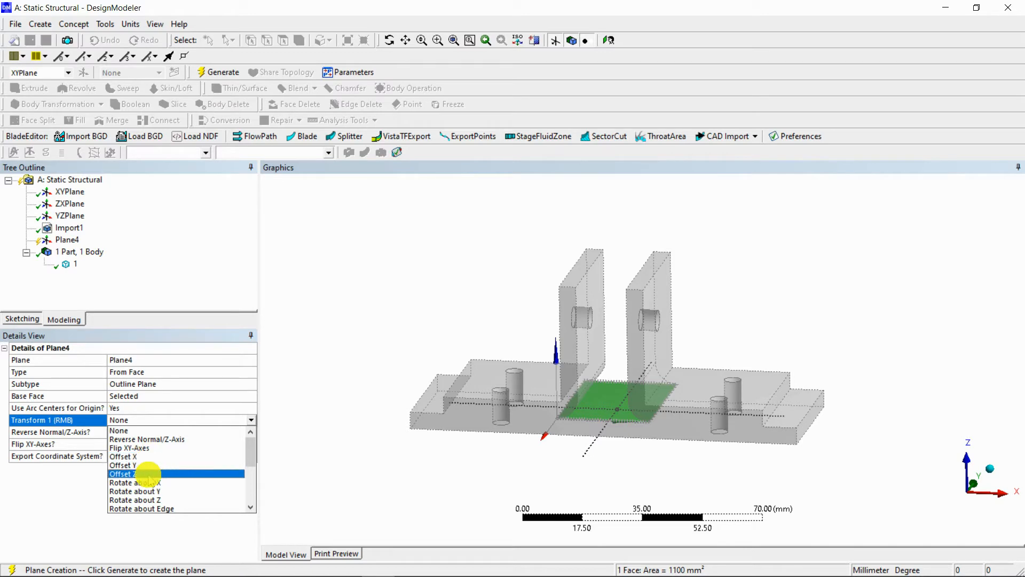
left_click(359, 379)
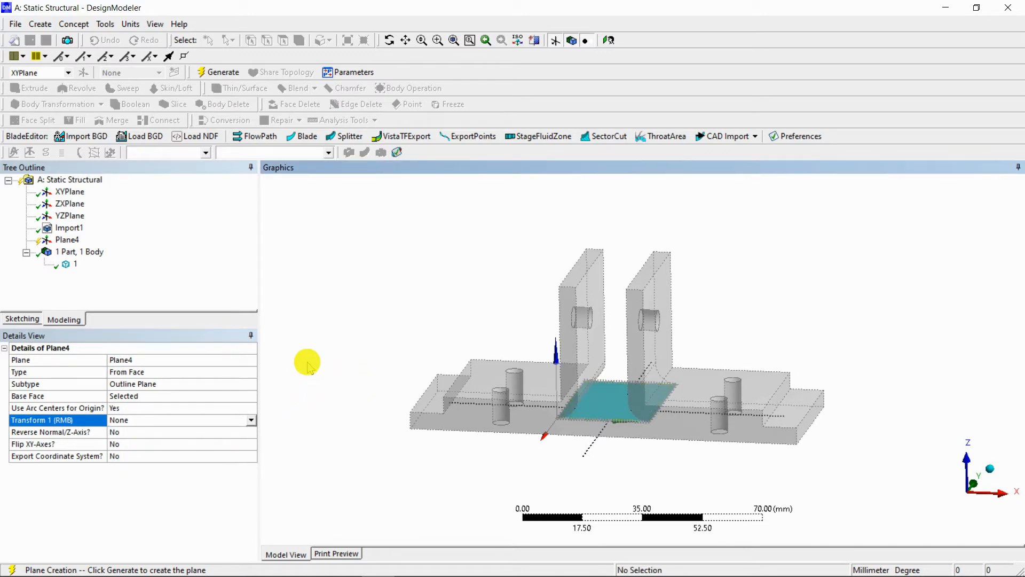
middle_click_drag(557, 405, 546, 475)
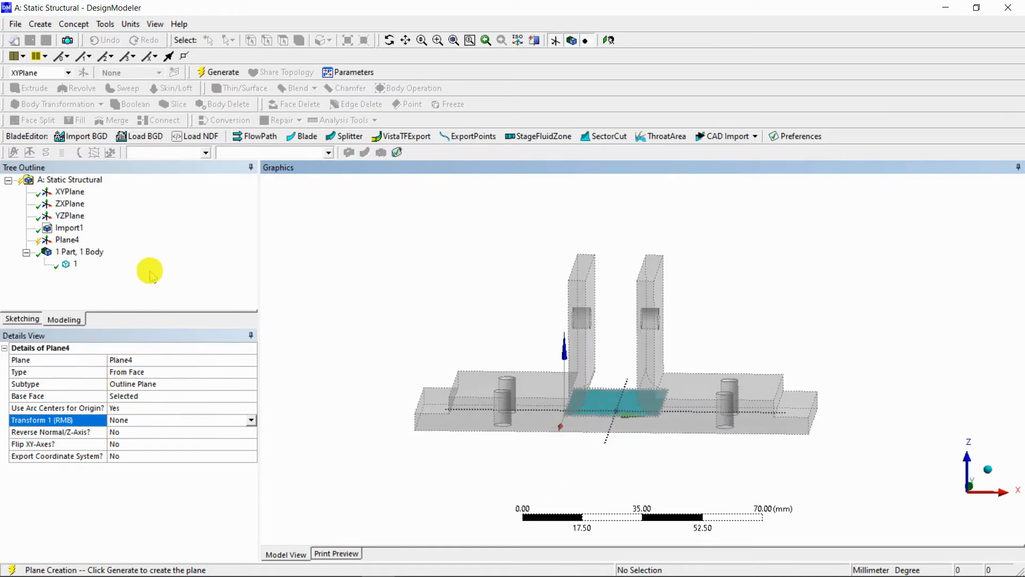
left_click(216, 72)
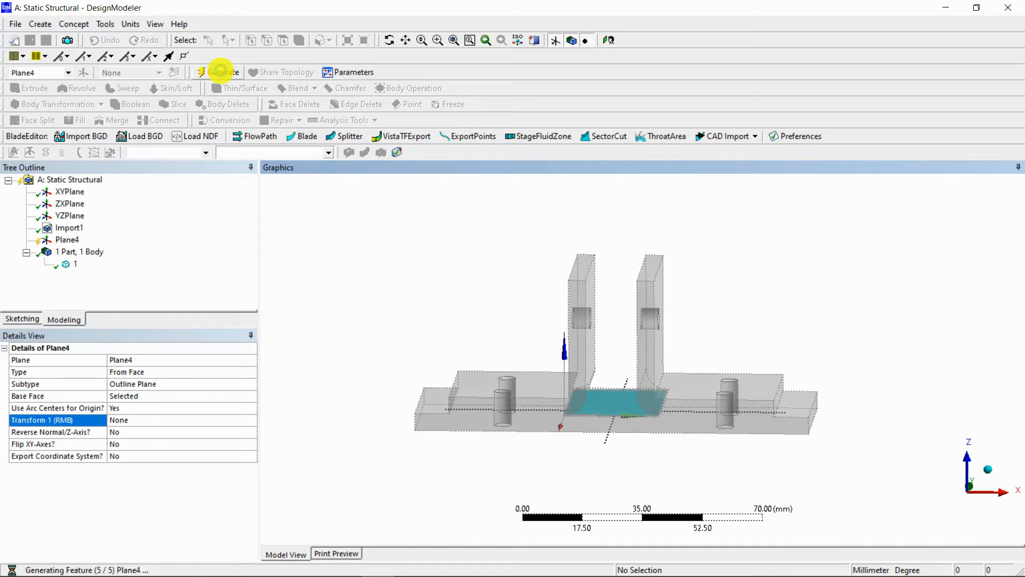
left_click(67, 239)
middle_click_drag(623, 382, 587, 396)
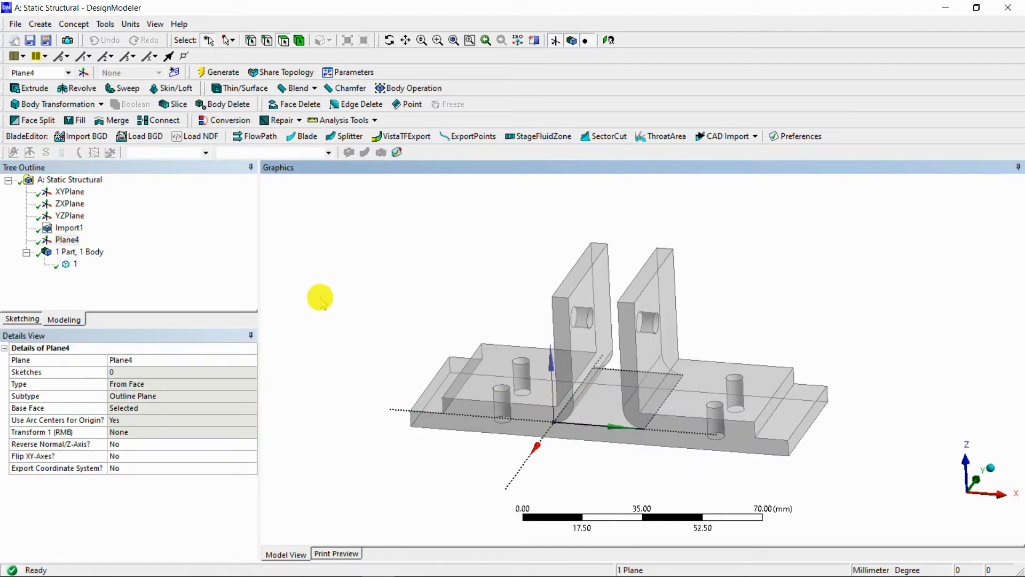
Create a Slice by Plane feature with Plane4 as base plane and All Bodies as targets, and generate it
left_click(176, 104)
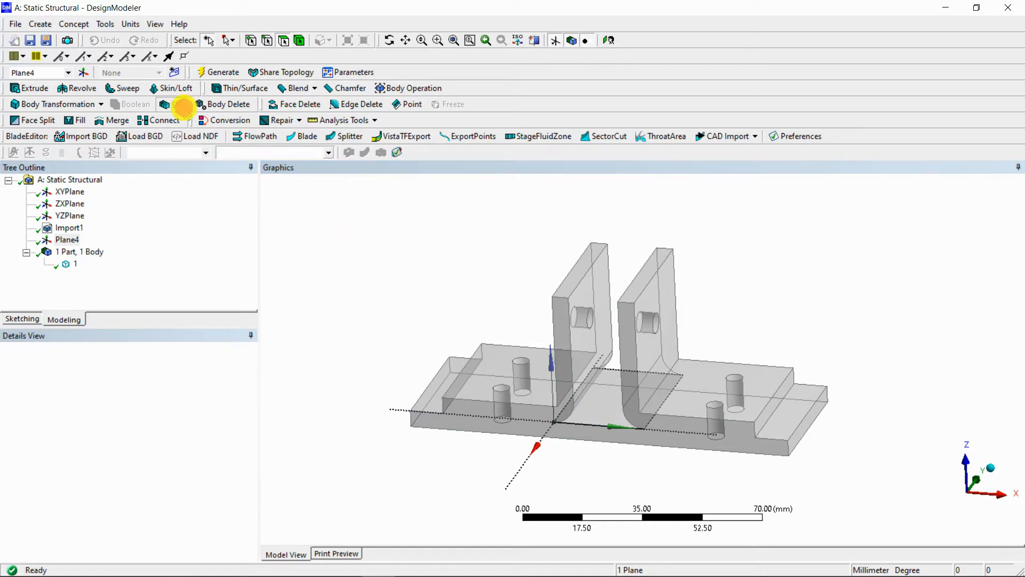
left_click(250, 370)
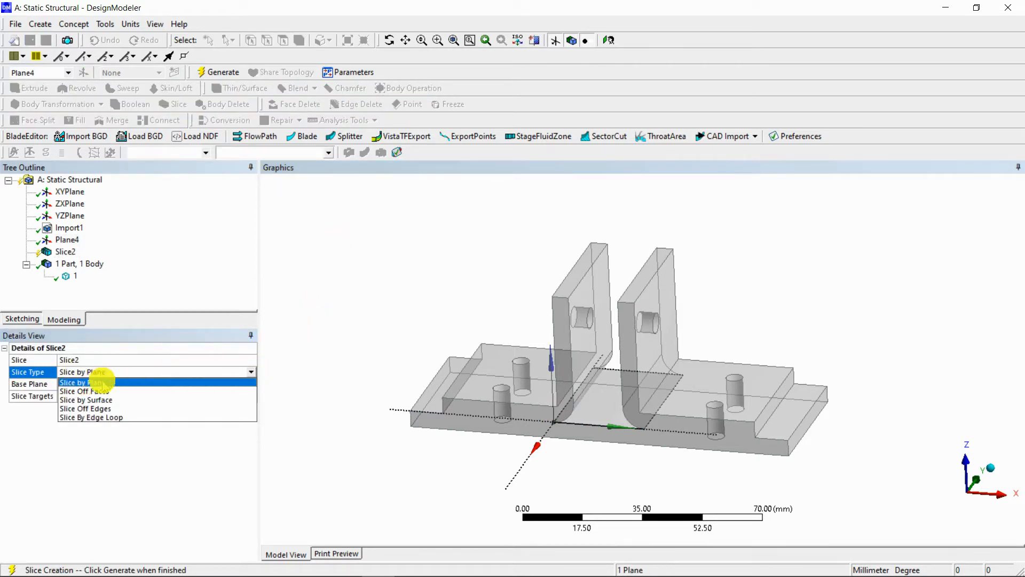
left_click(103, 381)
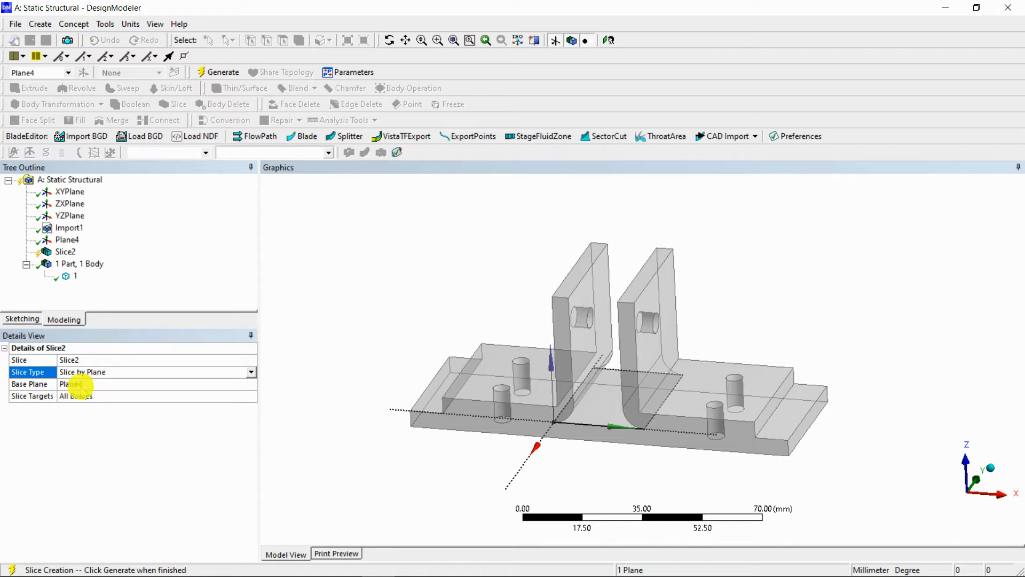
left_click(80, 385)
left_click(66, 240)
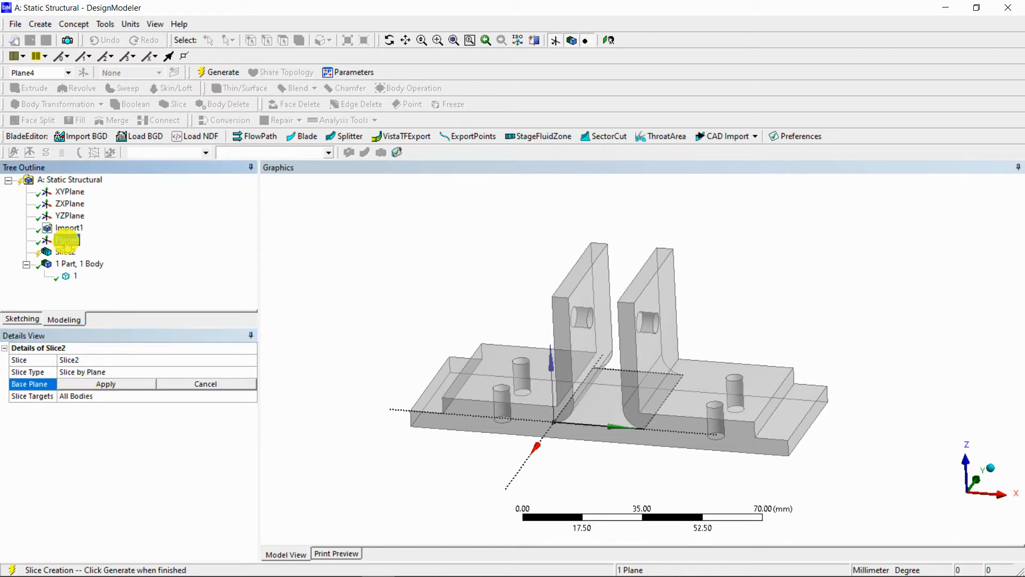
left_click(105, 384)
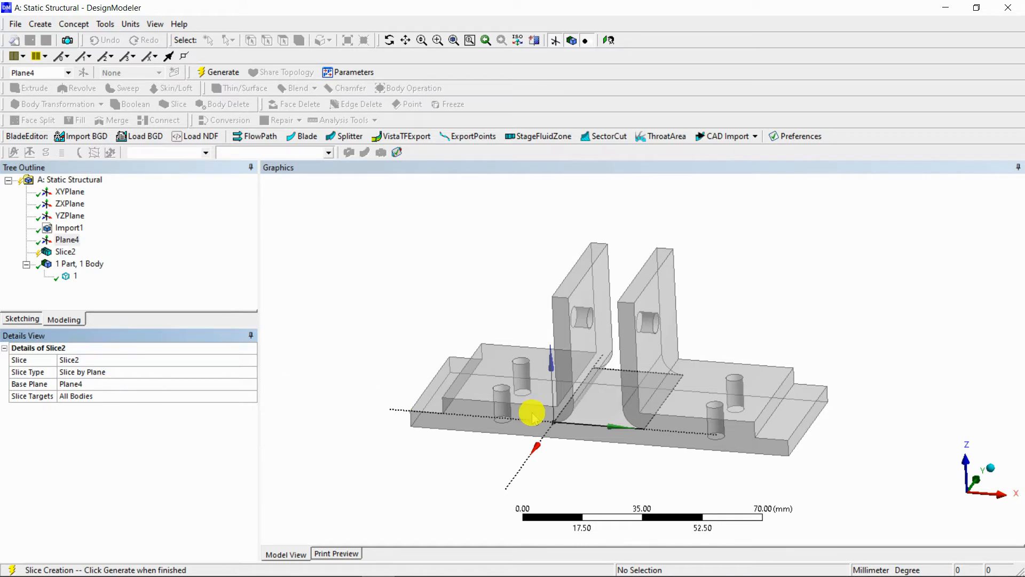
left_click(224, 66)
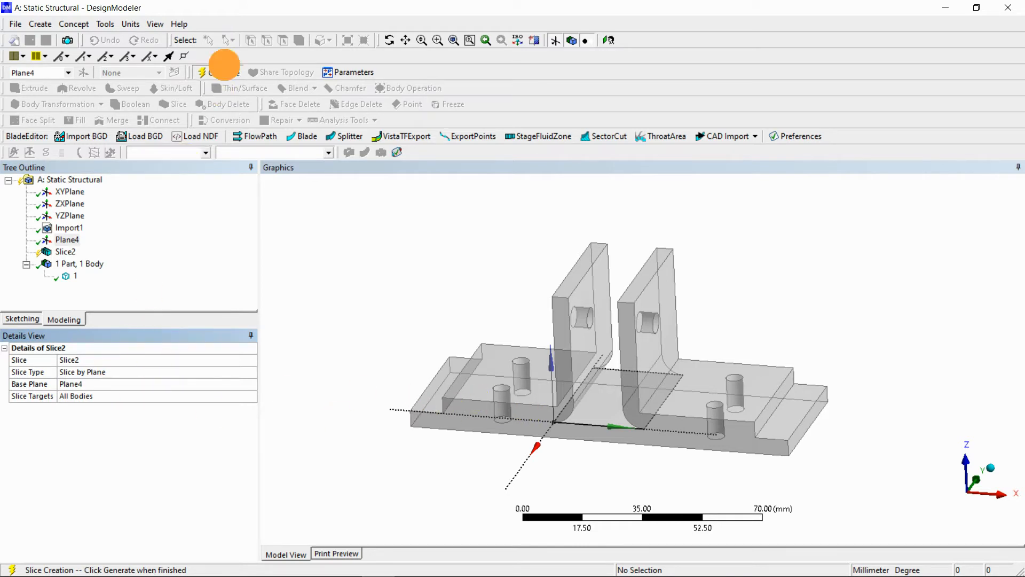
Inspect the two brackets and the base plate produced by the plane slice by selecting them together as bodies
left_click(306, 42)
left_click(658, 286)
left_click(583, 289, "ctrl")
left_click(595, 405, "ctrl")
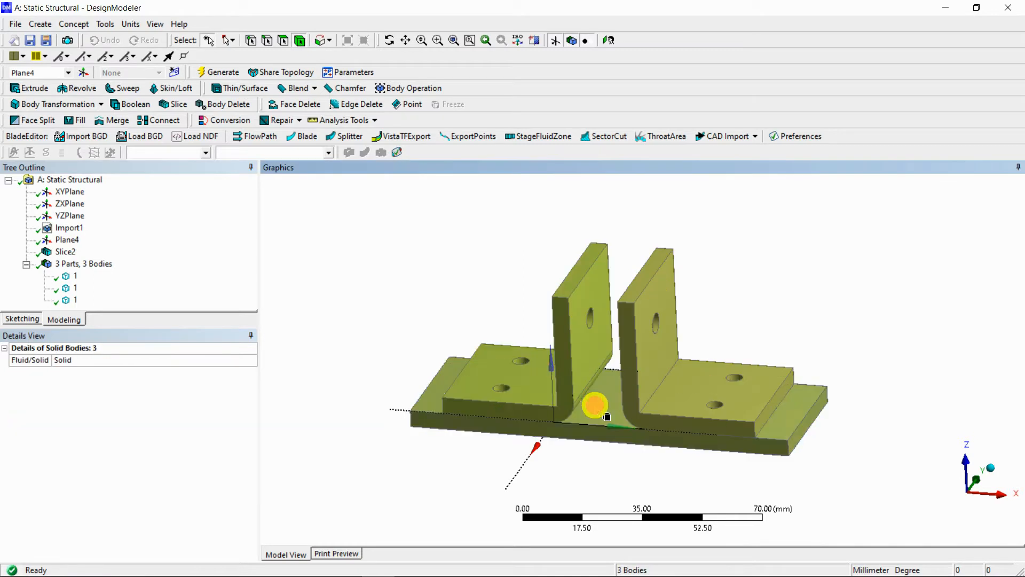
left_click(394, 307)
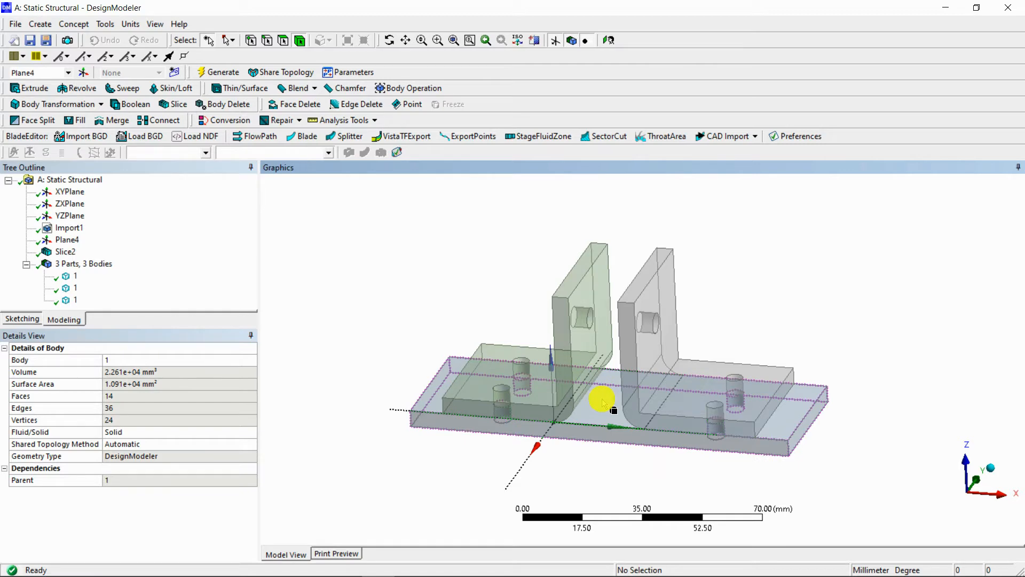
Inspect the bracket body and its hole in the vertical wall by selecting it as a body from several angles
mouse_move(721, 262)
middle_mouse_down()
mouse_move(671, 229)
mouse_move(602, 253)
mouse_move(659, 201)
mouse_move(711, 279)
middle_mouse_up()
scroll(590, 379, "up", 5)
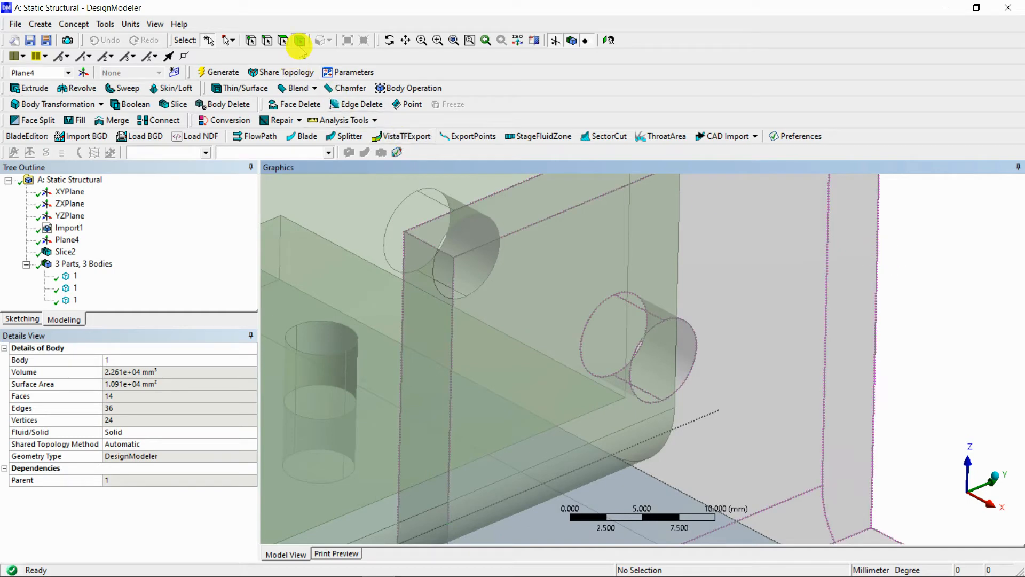
left_click(670, 346)
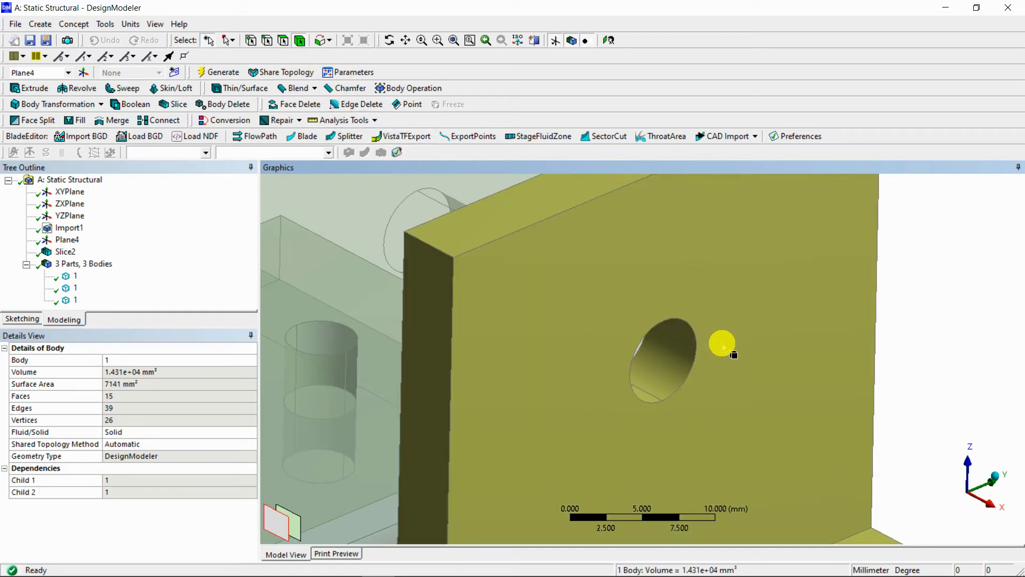
scroll(893, 333, "down", 3)
middle_click_drag(702, 351, 648, 322)
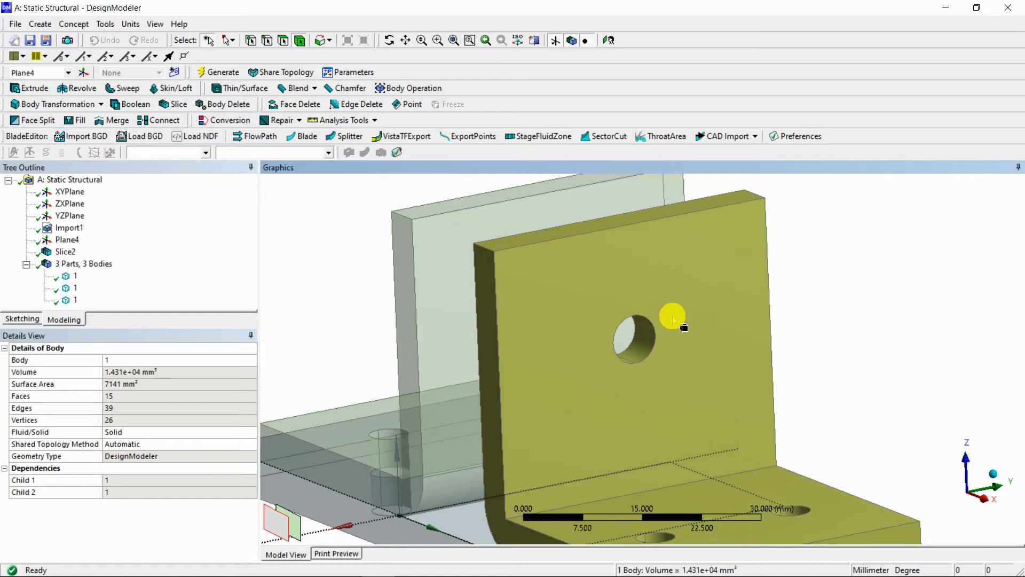
left_click(836, 291)
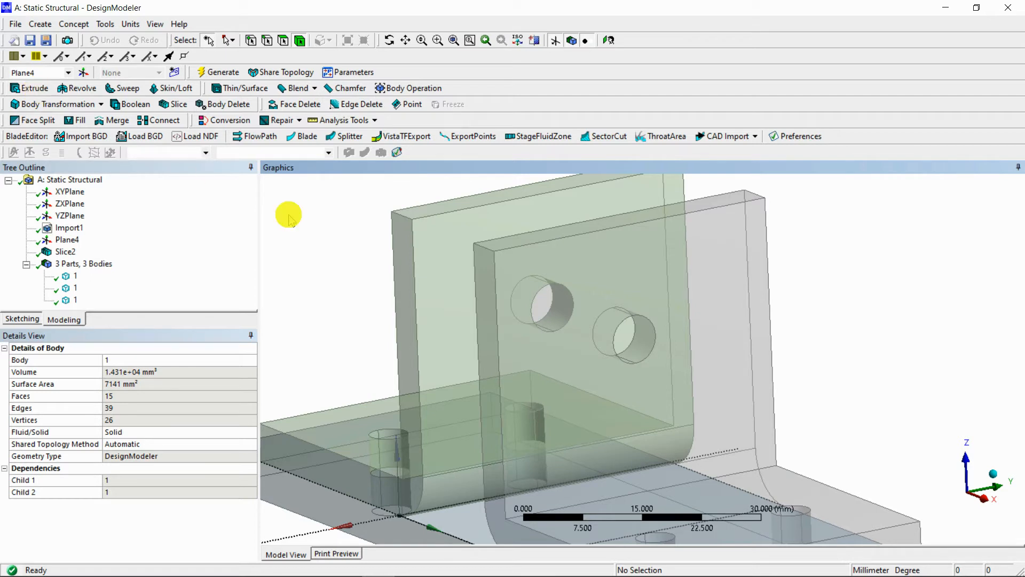
Start a sketch on the bracket's outer vertical face around the hole and view it face-on
left_click(299, 40)
left_click(658, 363)
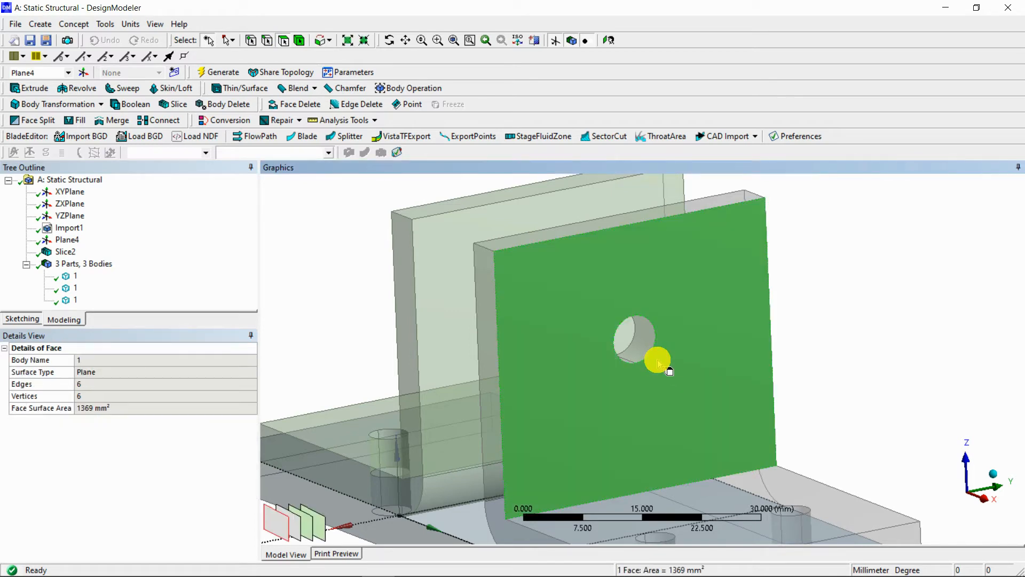
left_click(17, 319)
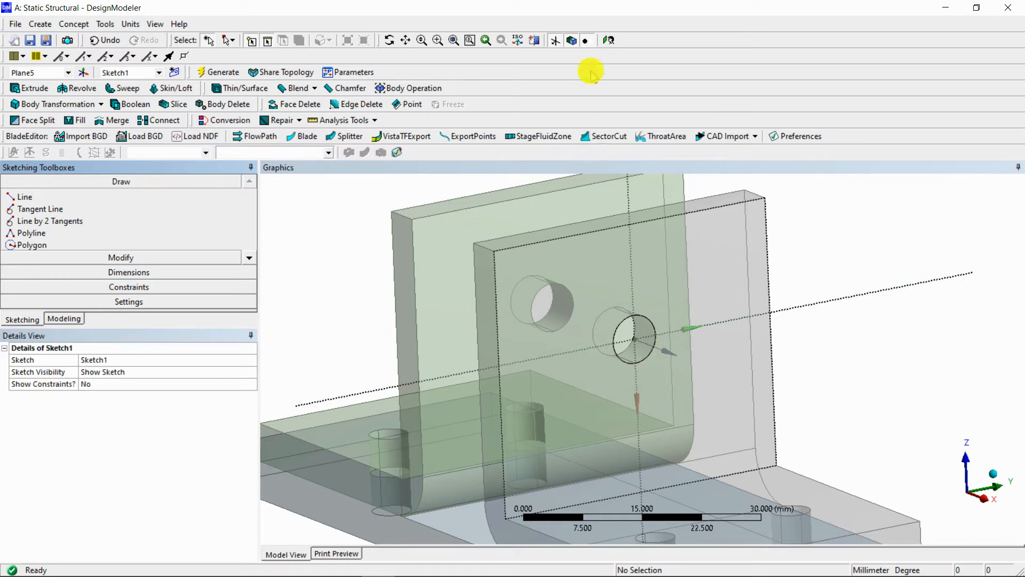
left_click(609, 40)
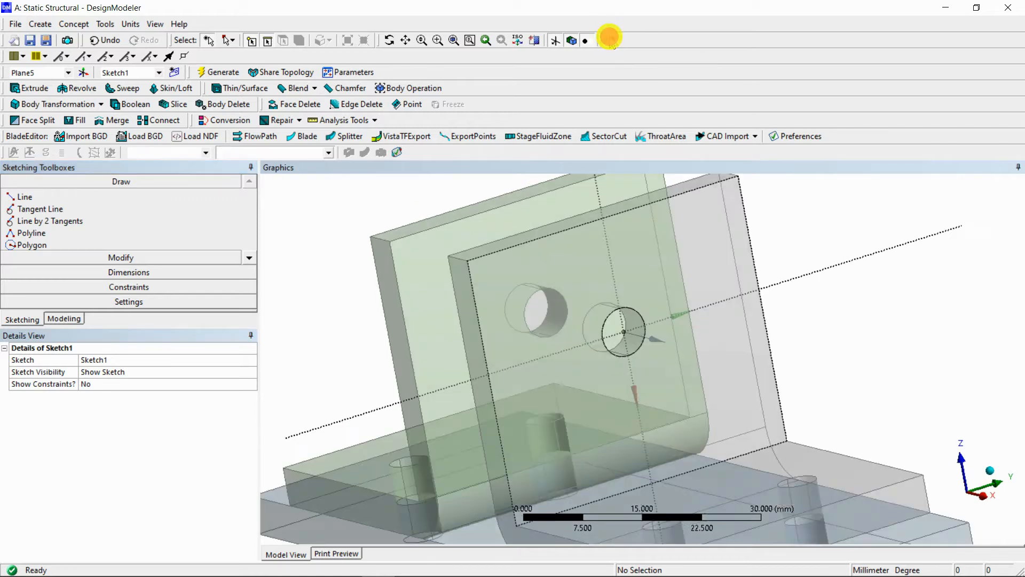
scroll(620, 371, "up", 5)
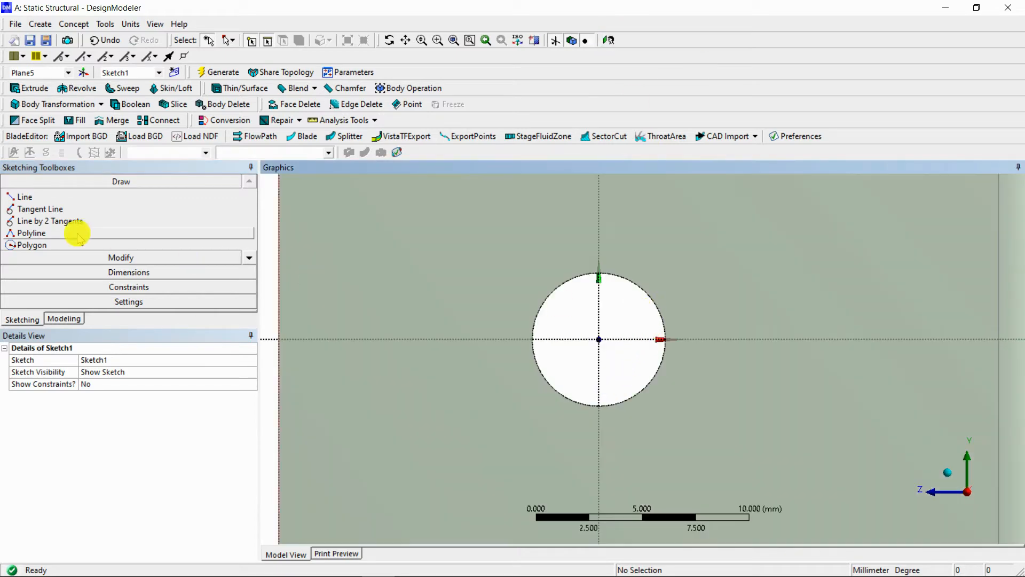
Sketch a circle about 13 mm in diameter around the bracket hole, centred on the plane origin
left_click(249, 258)
left_click(249, 258)
left_click(249, 258)
left_click(249, 258)
left_click(249, 257)
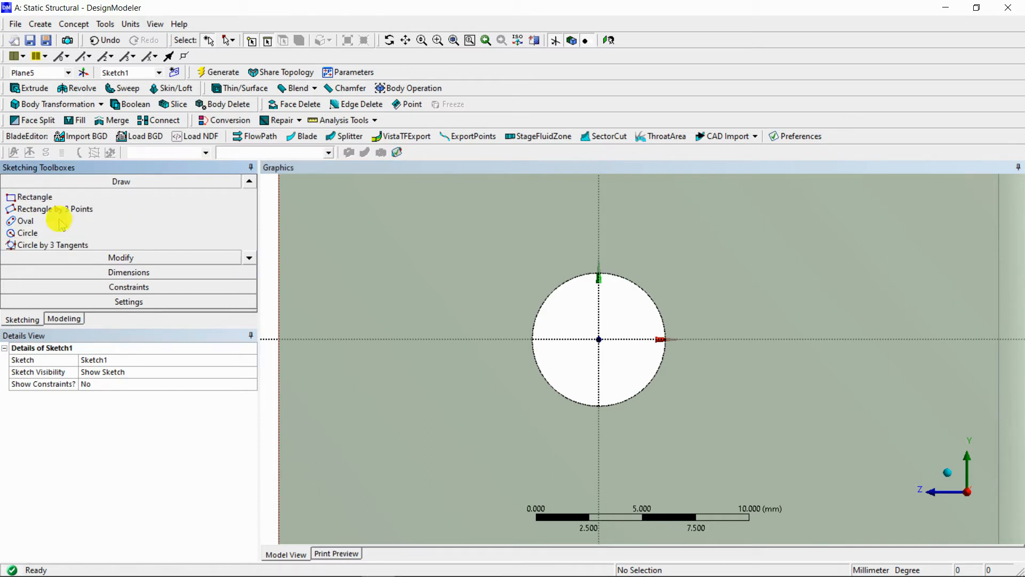
left_click(30, 232)
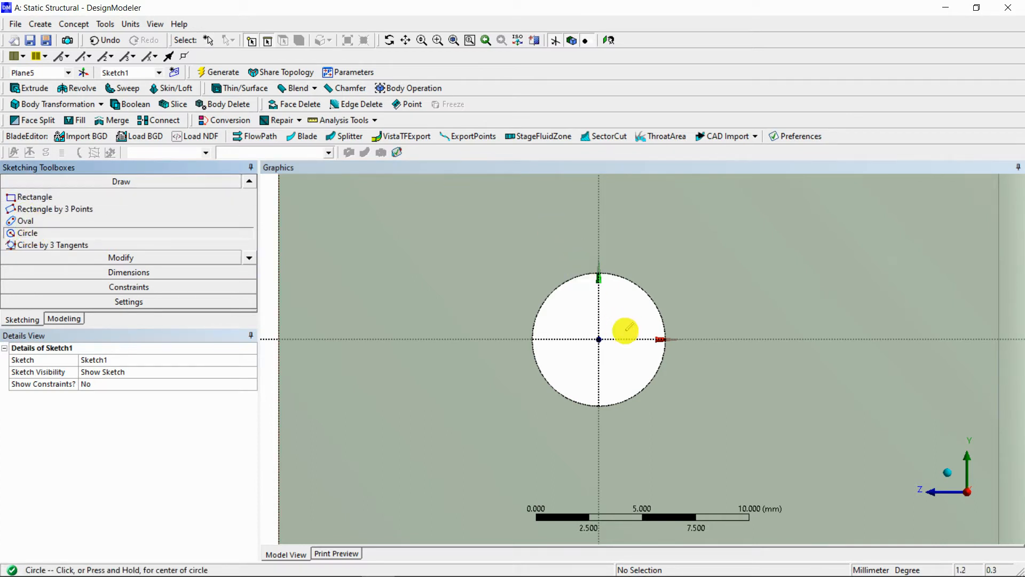
left_click(598, 338)
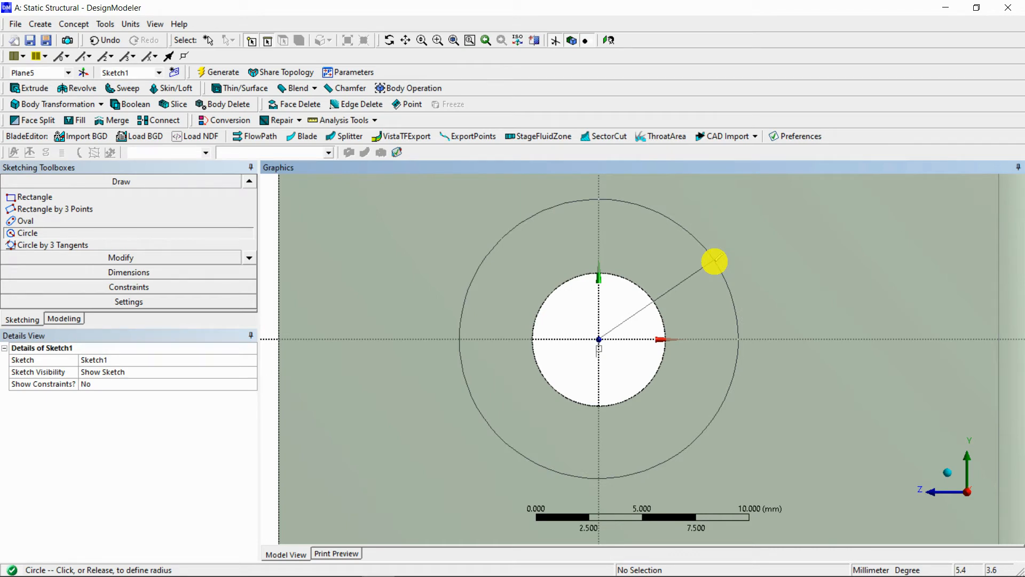
left_click(714, 262)
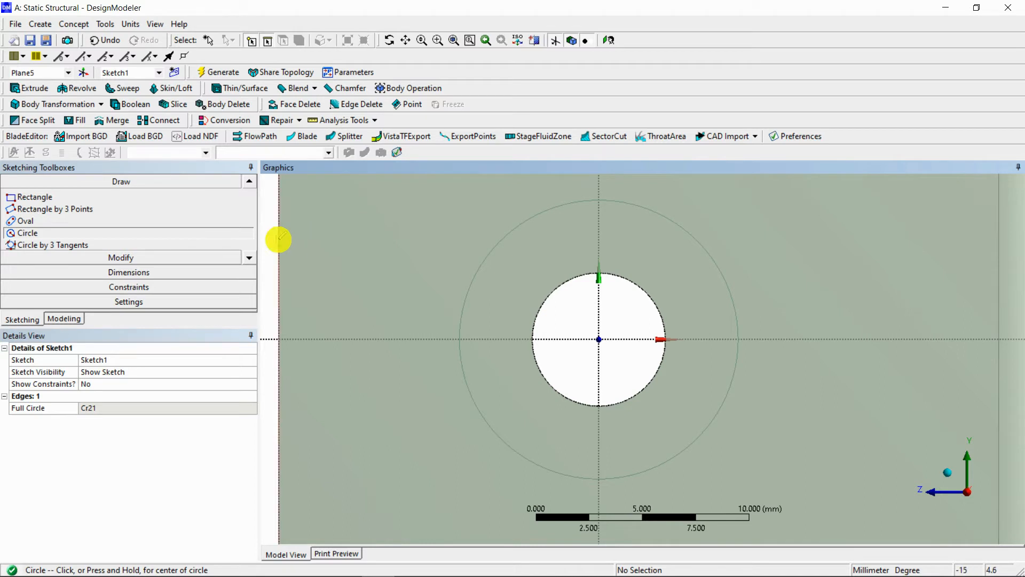
Dimension the circle's diameter and set it to 10 mm
left_click(131, 273)
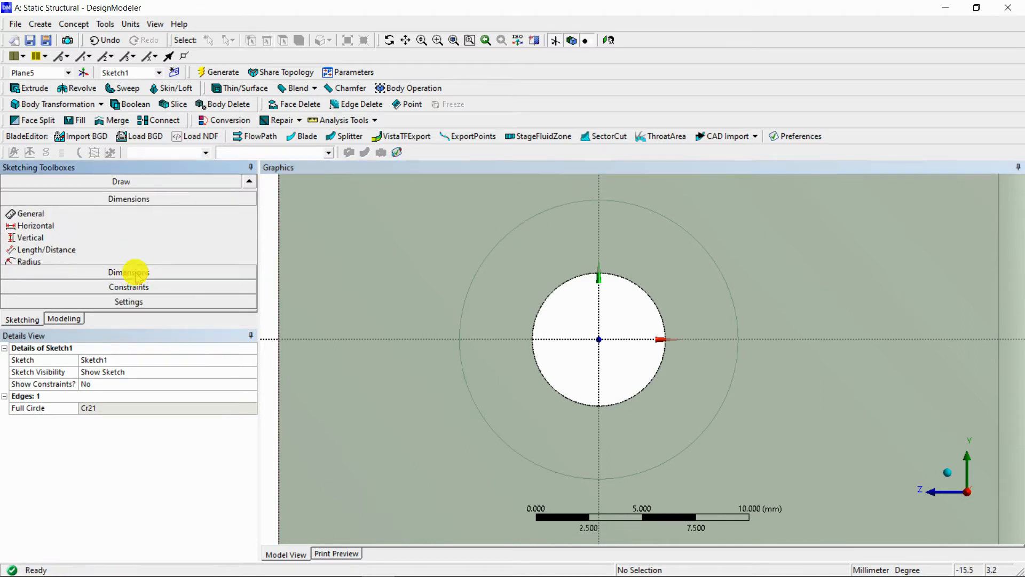
left_click(698, 245)
left_click(785, 257)
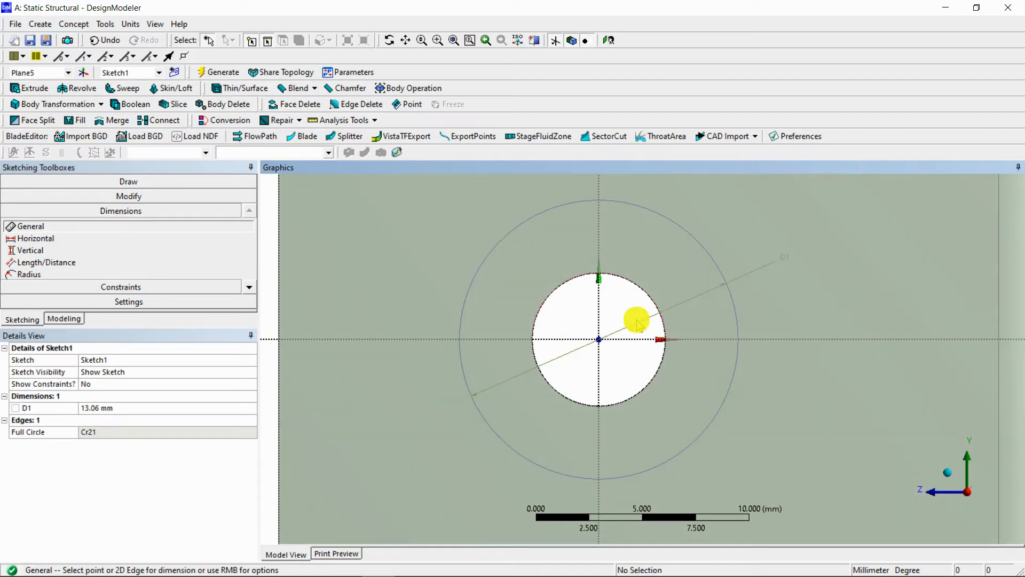
left_click(116, 409)
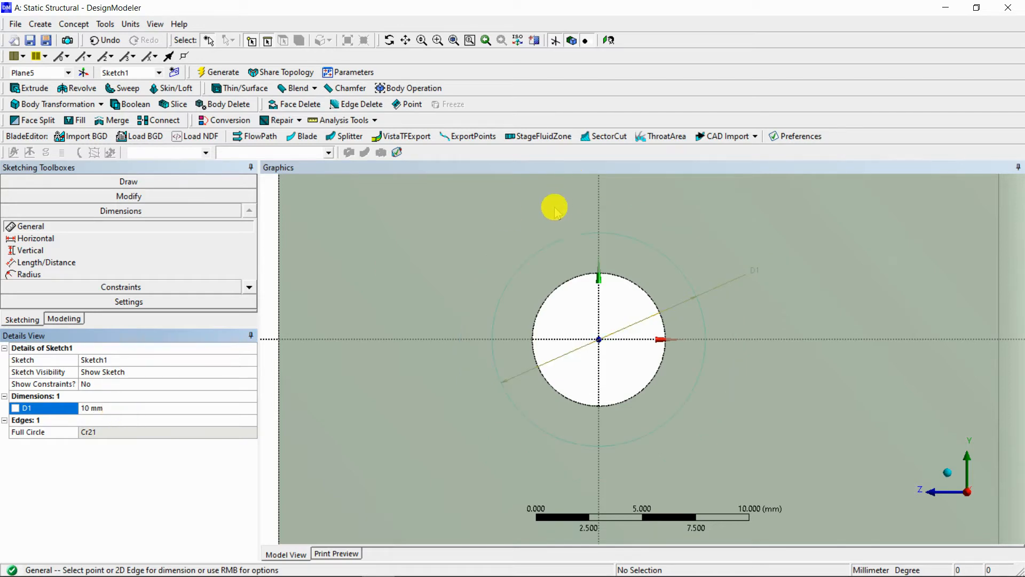
mouse_move(419, 282)
middle_mouse_down()
mouse_move(465, 288)
mouse_move(444, 268)
mouse_move(453, 284)
middle_mouse_up()
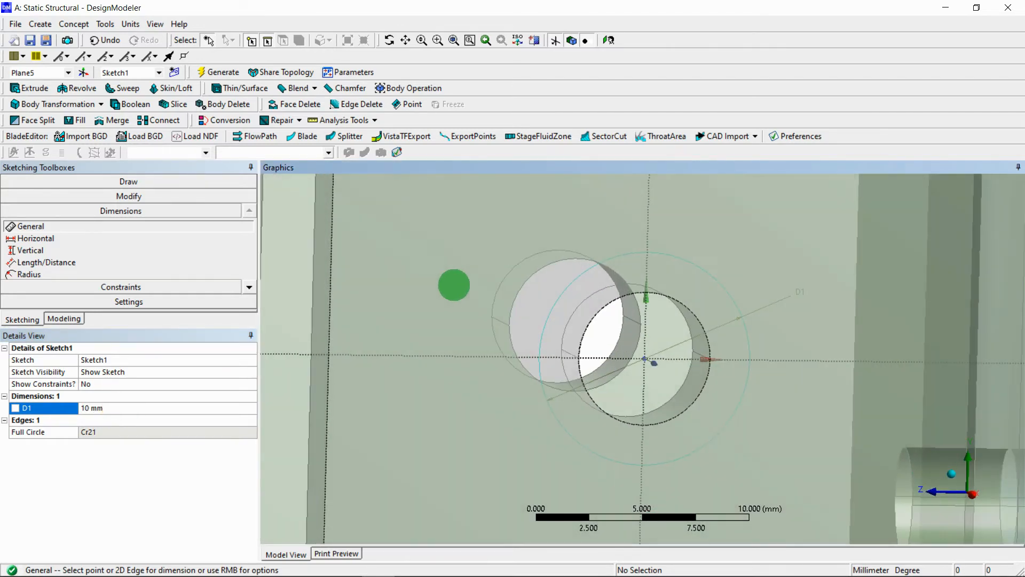
Leave the sketch and review the details of Plane5 and Sketch1 along with the circle's position on the bracket
left_click(64, 319)
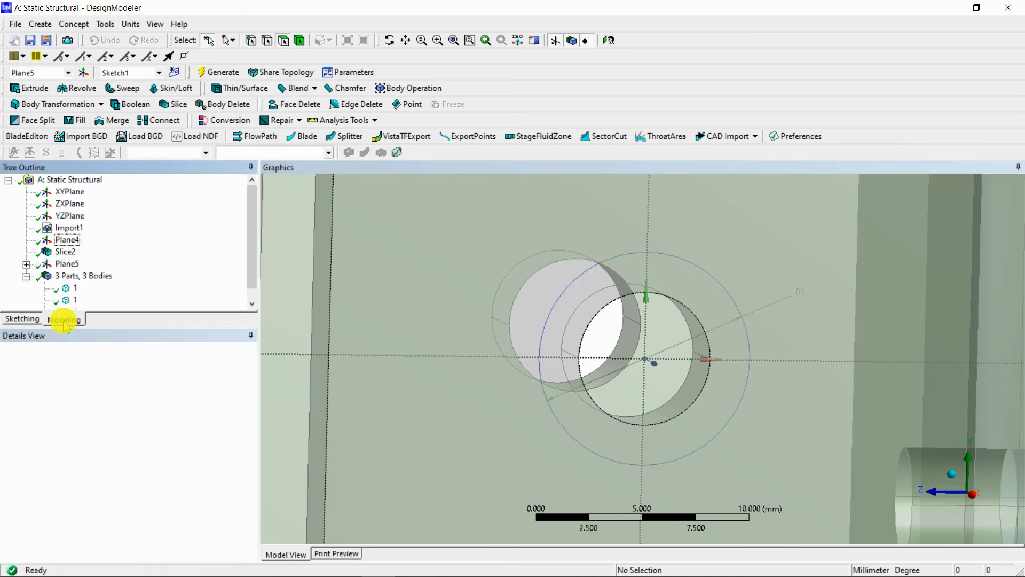
left_click(26, 264)
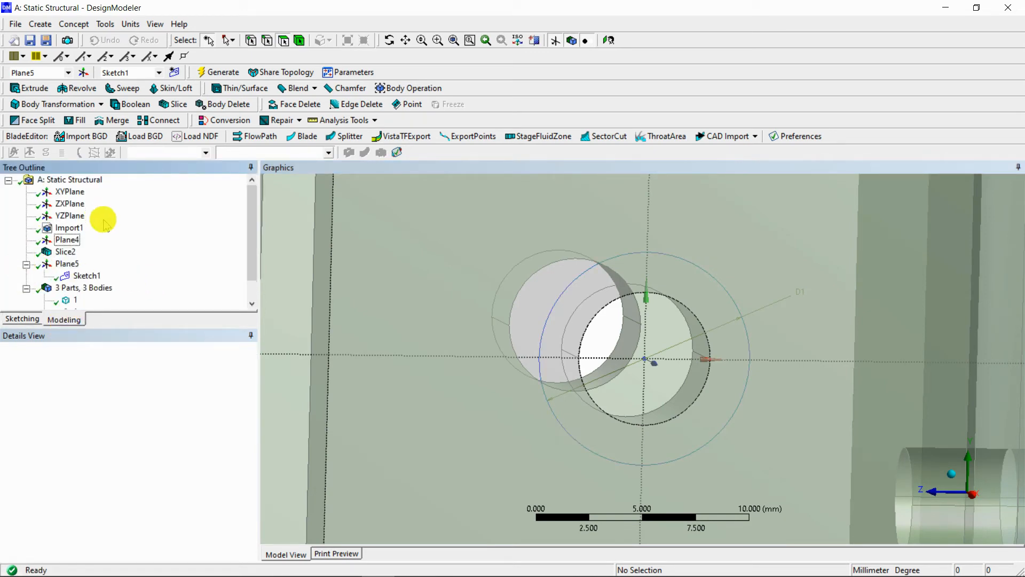
left_click(70, 264)
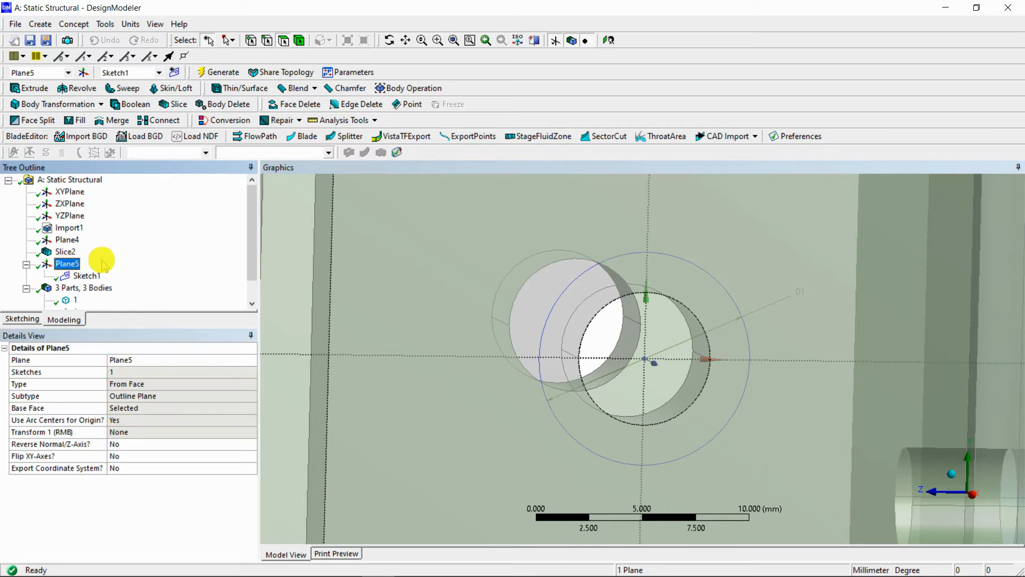
left_click(86, 275)
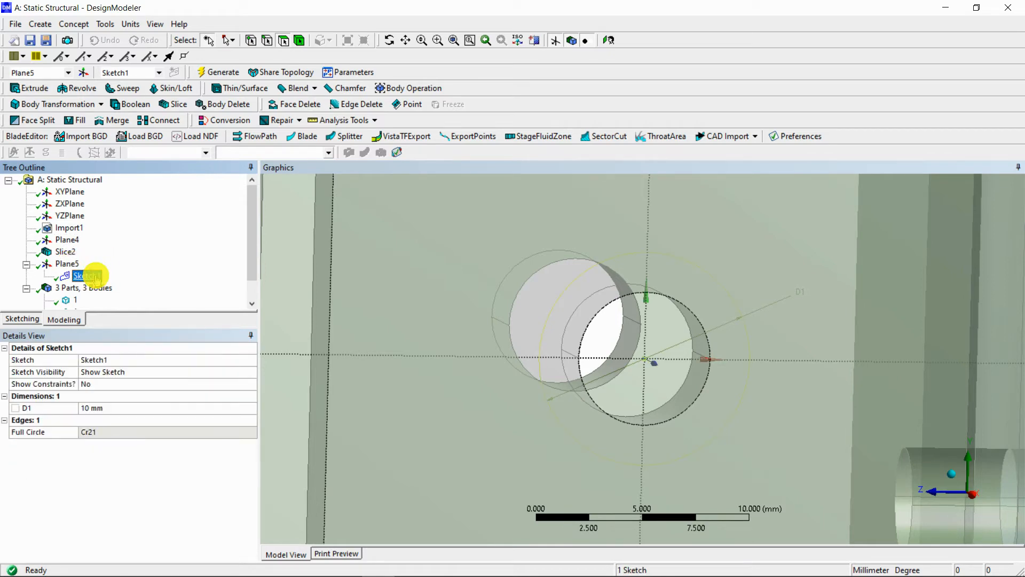
left_click(67, 264)
scroll(405, 265, "down", 5)
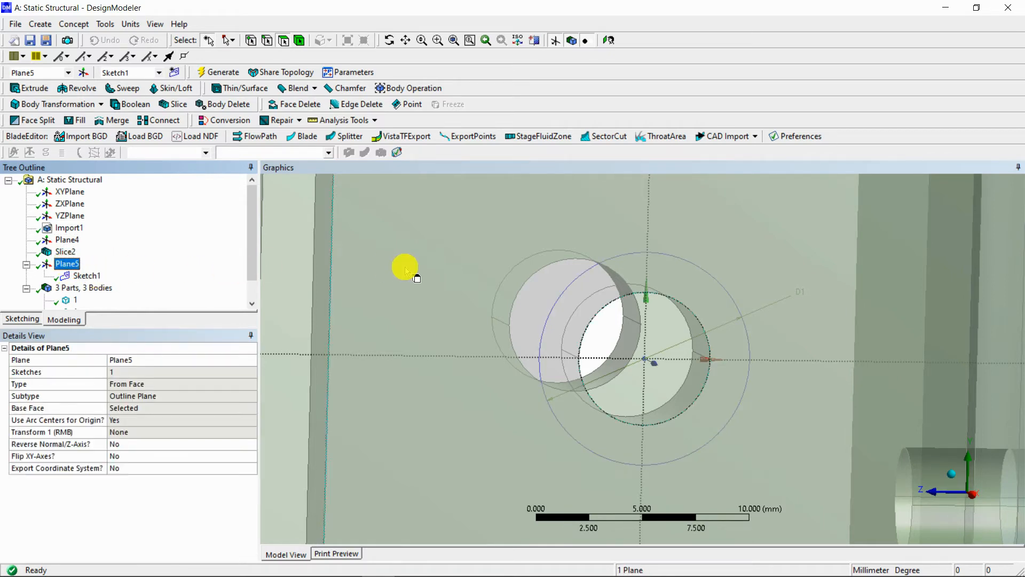
middle_click_drag(495, 277, 348, 235)
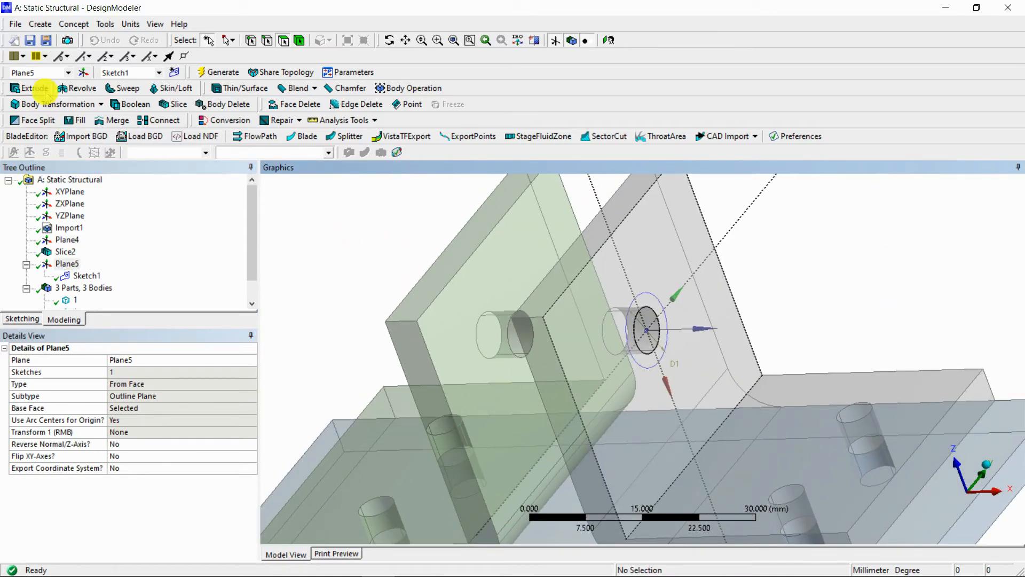
Set up an Extrude of Sketch1 with Slice Material as the operation and Reversed as the direction
left_click(30, 88)
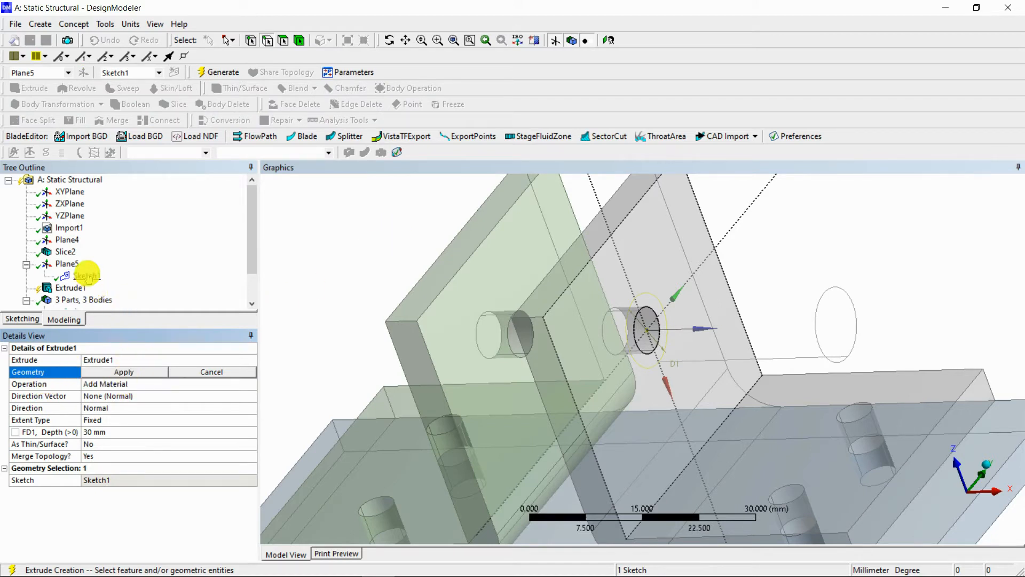
left_click(87, 275)
left_click(124, 371)
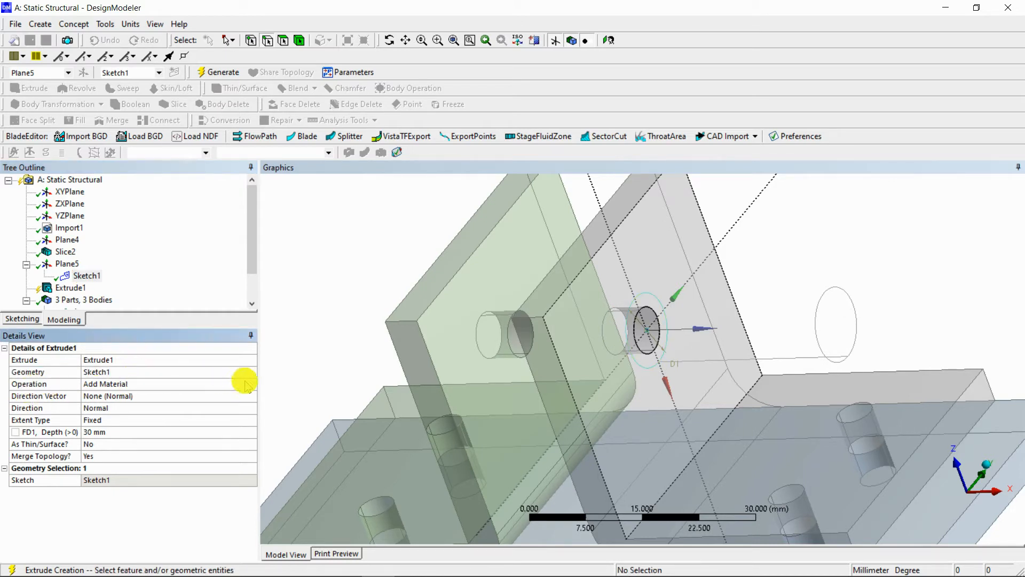
left_click(252, 384)
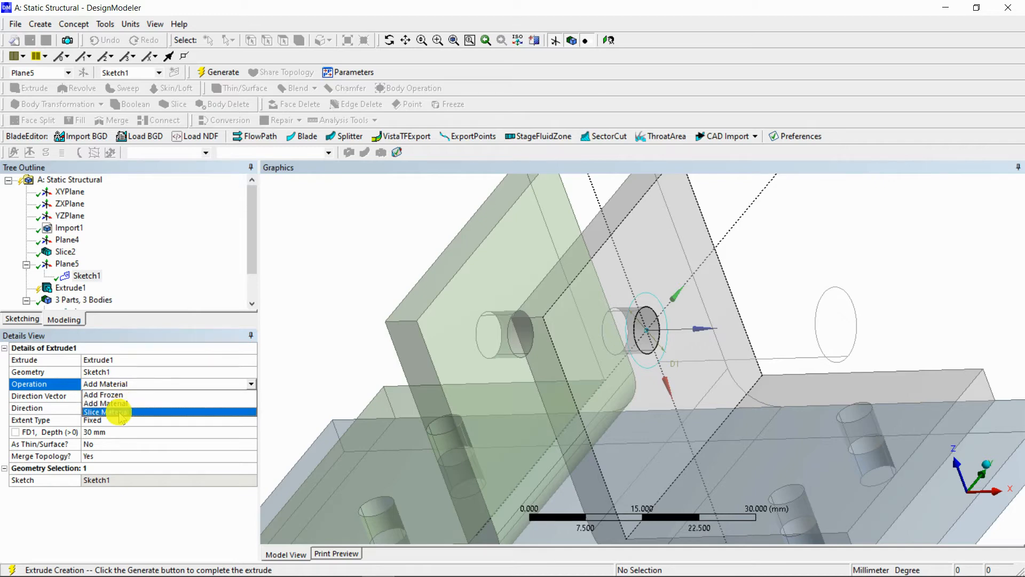
left_click(120, 412)
middle_click_drag(363, 315, 412, 311)
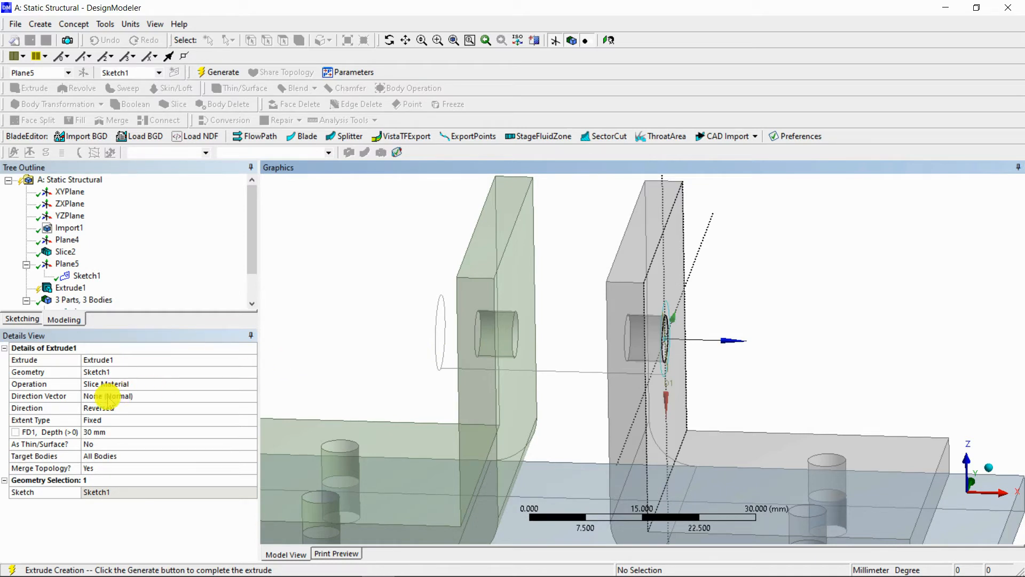
left_click(108, 396)
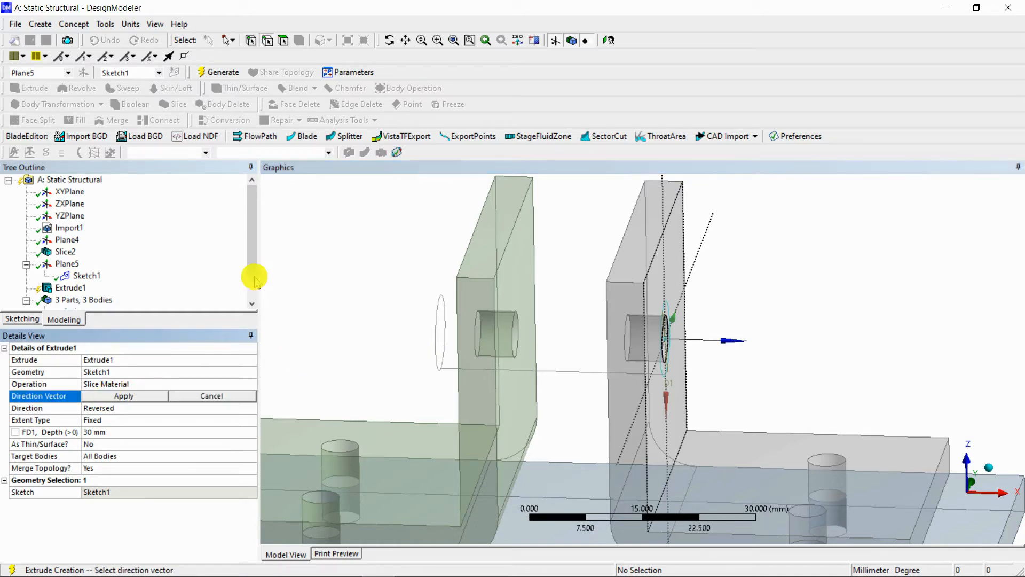
left_click(623, 237)
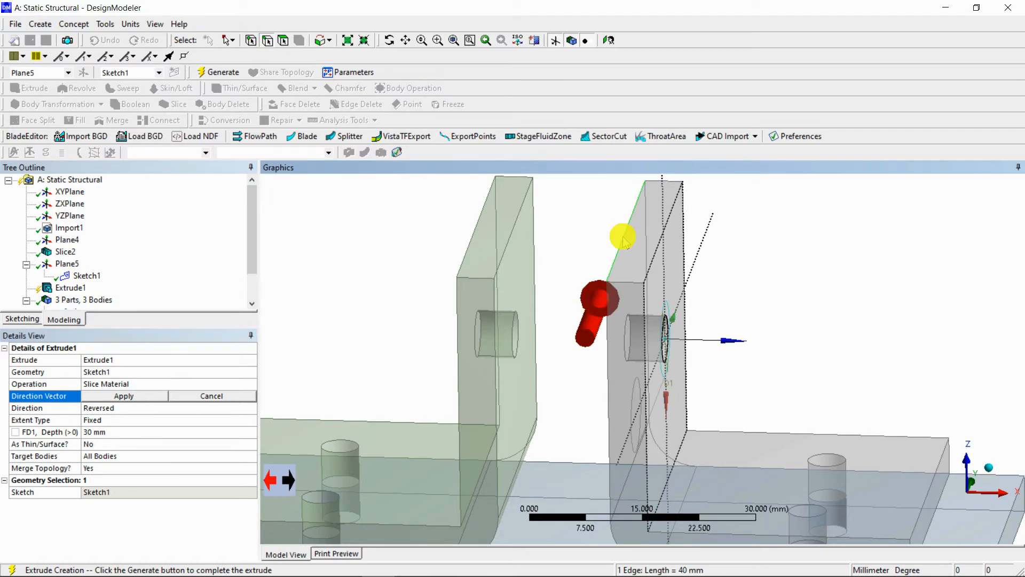
left_click(457, 343)
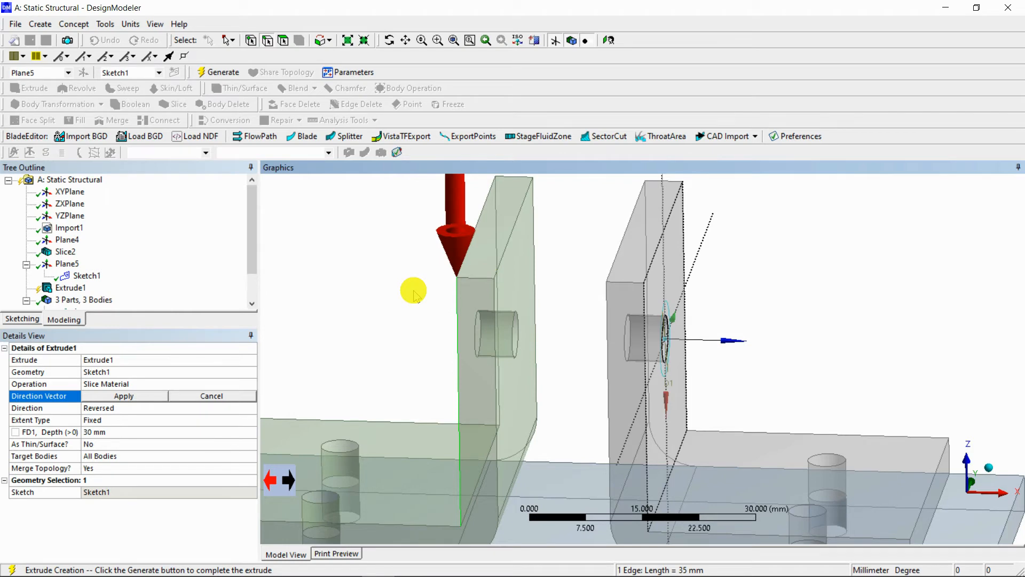
left_click(223, 398)
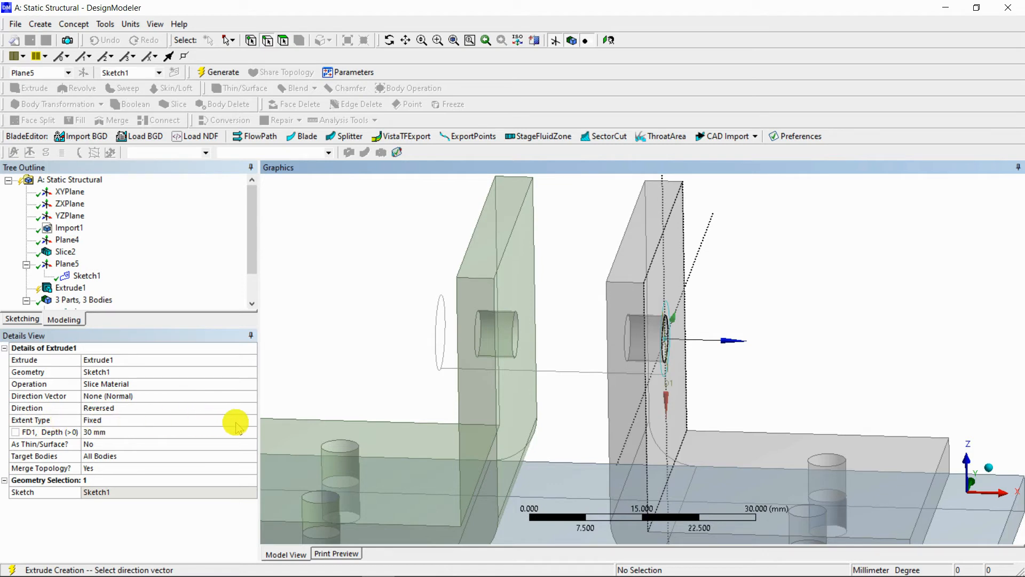
Review the available extent types for the Sketch1 extrude and keep Fixed
left_click(252, 420)
left_click(252, 420)
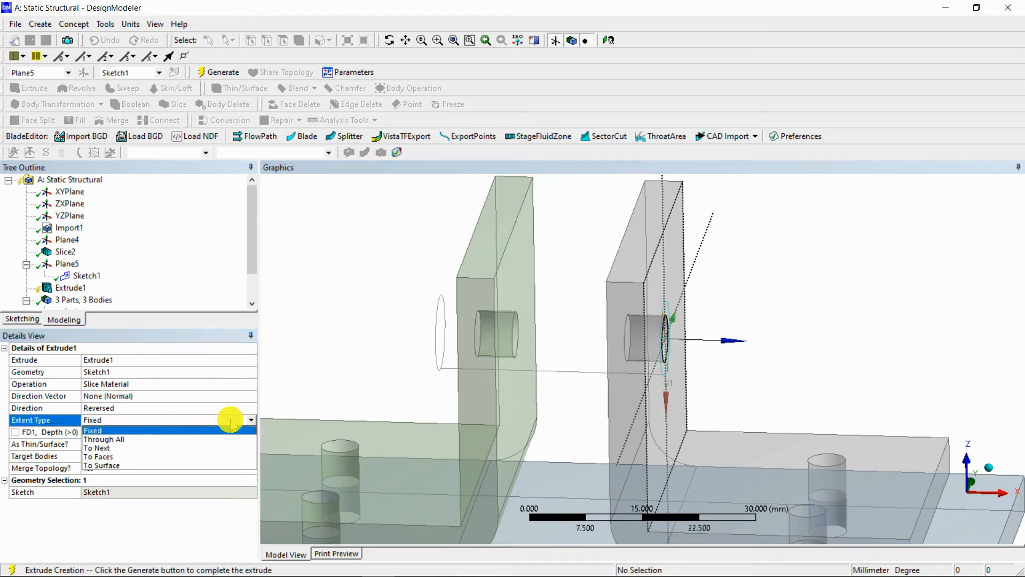
left_click(122, 431)
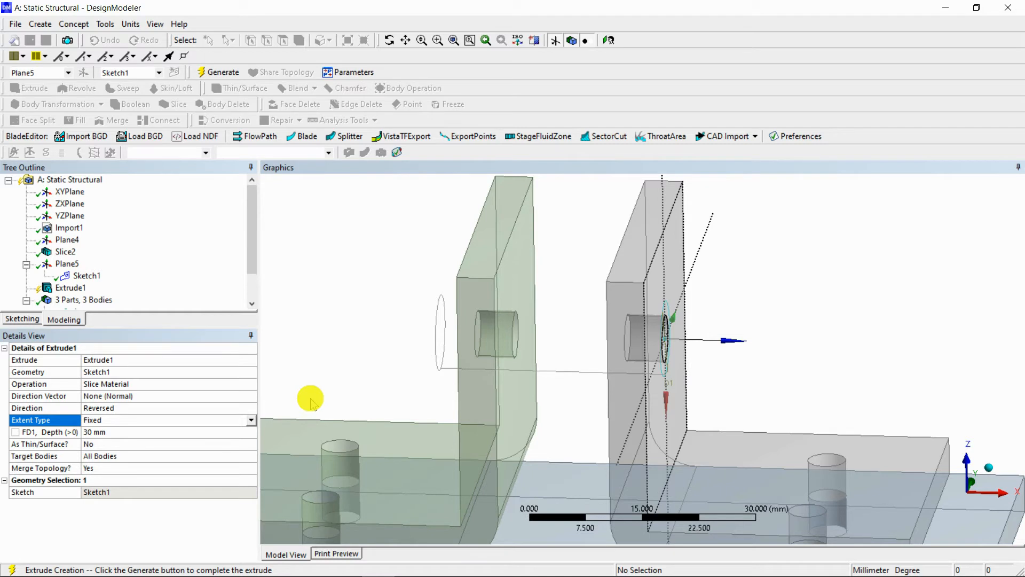
left_click(251, 419)
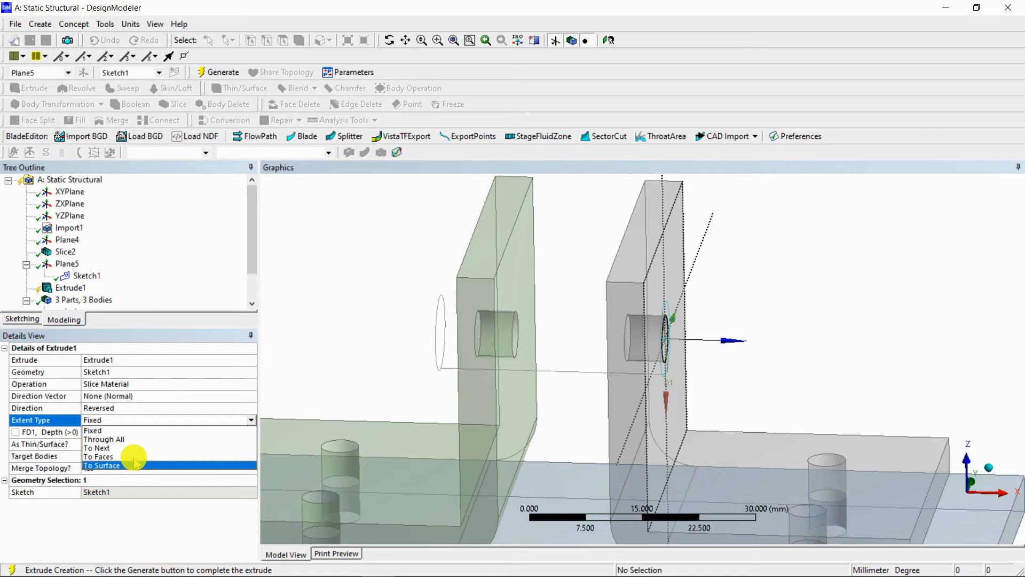
left_click(119, 429)
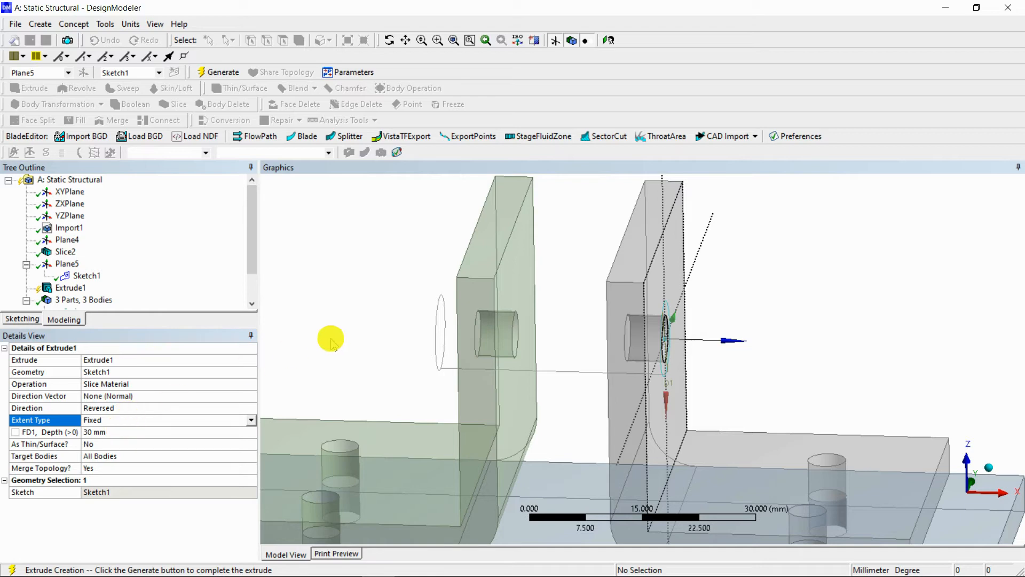
Try a depth of 5 mm for the extrude so it reaches only through the first bracket
middle_click_drag(689, 275, 629, 291)
left_click(144, 430)
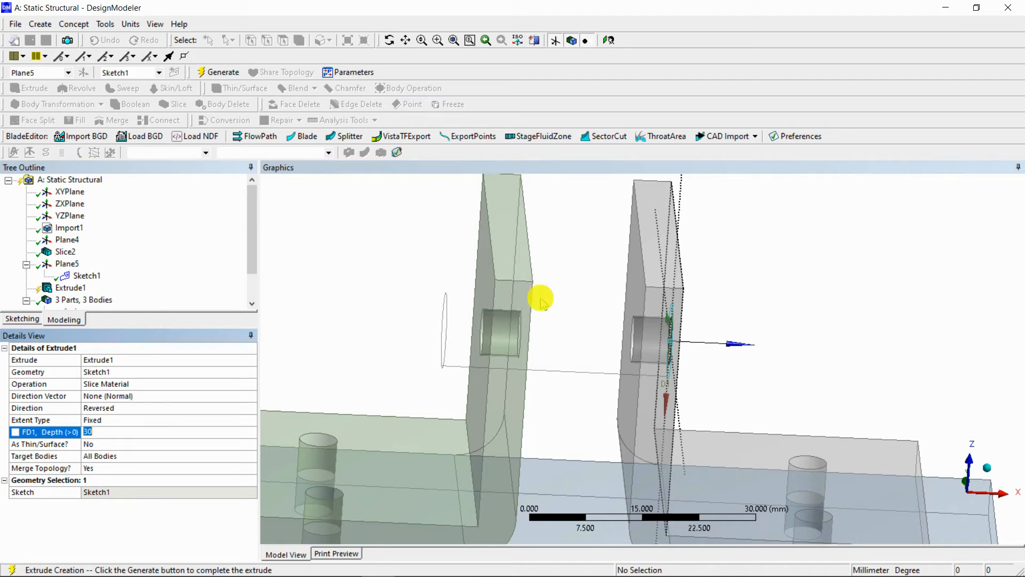
middle_click_drag(519, 293, 497, 302)
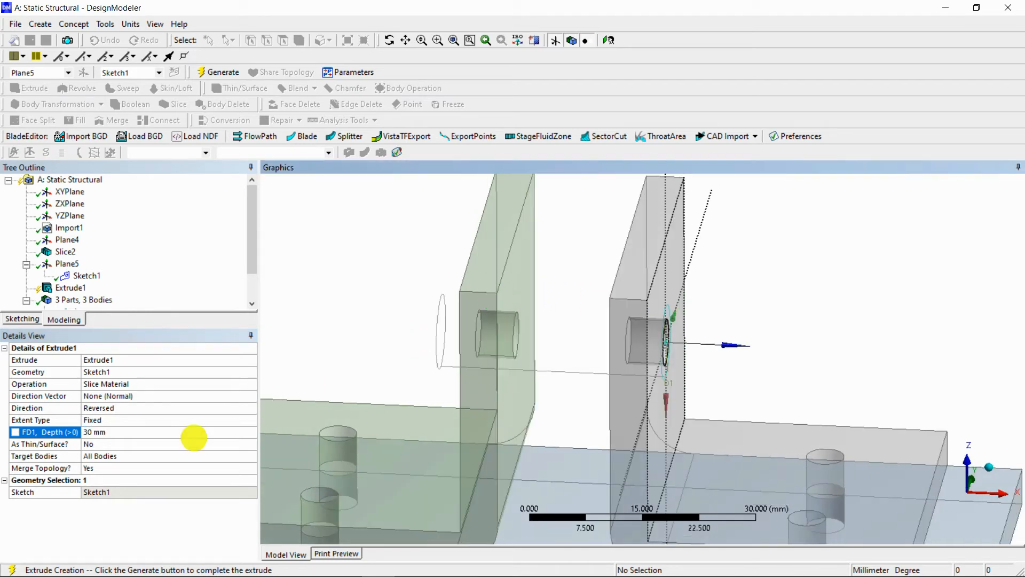
left_click(178, 439)
left_click(180, 433)
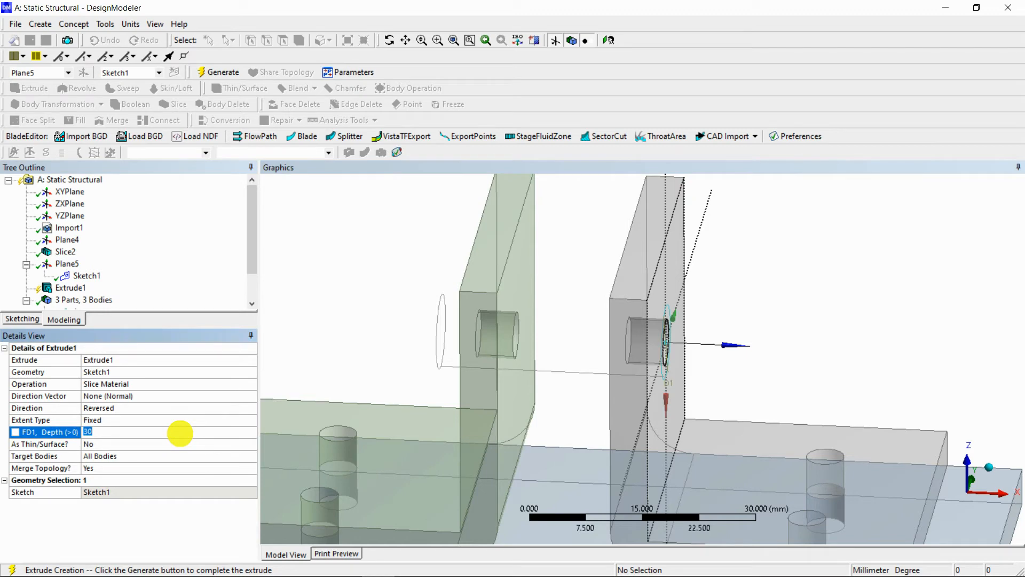
middle_click_drag(560, 324, 614, 311)
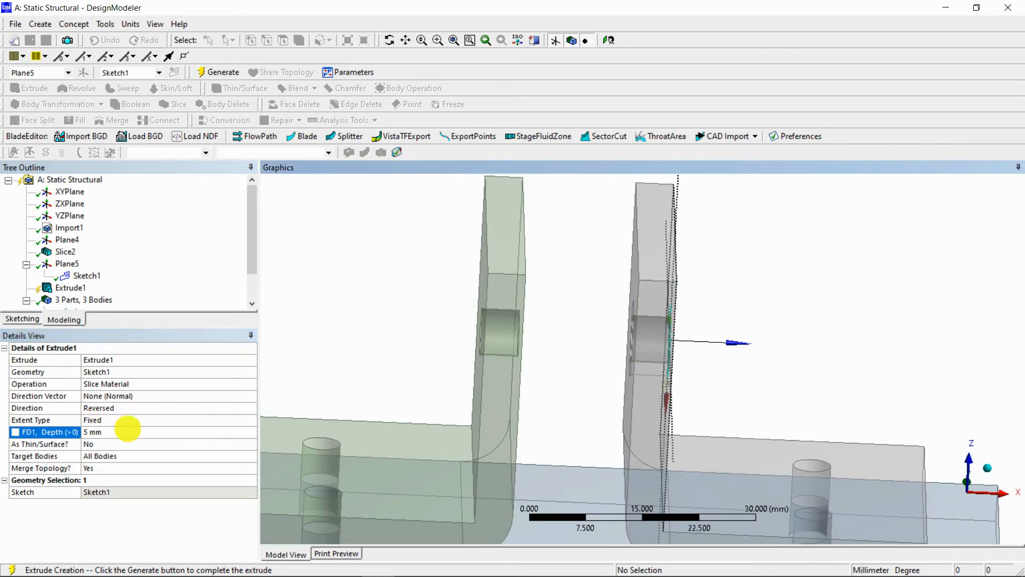
Set the extrude depth to 50 mm so it passes through both bracket walls
left_click(132, 432)
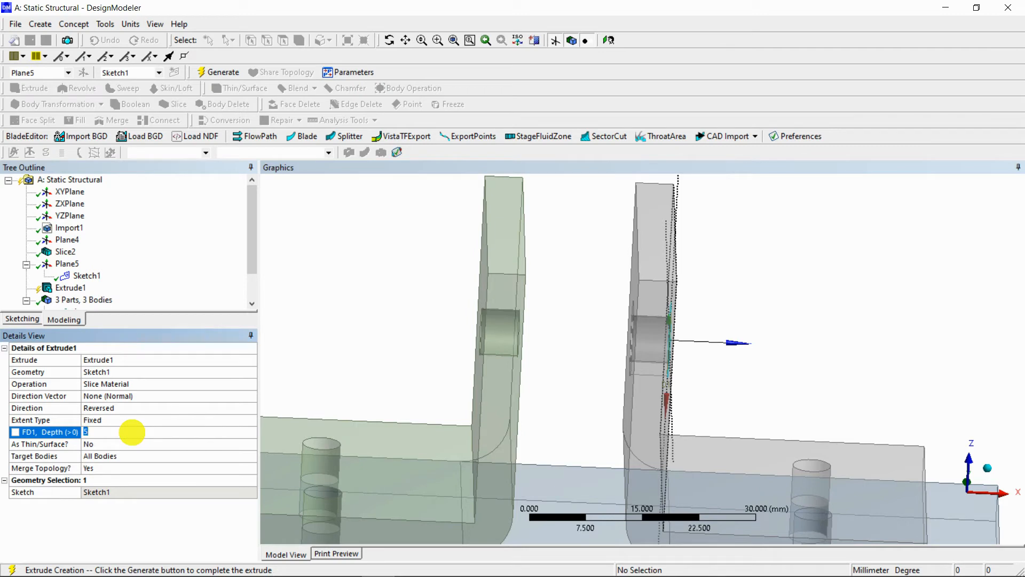
type("50")
key("Return")
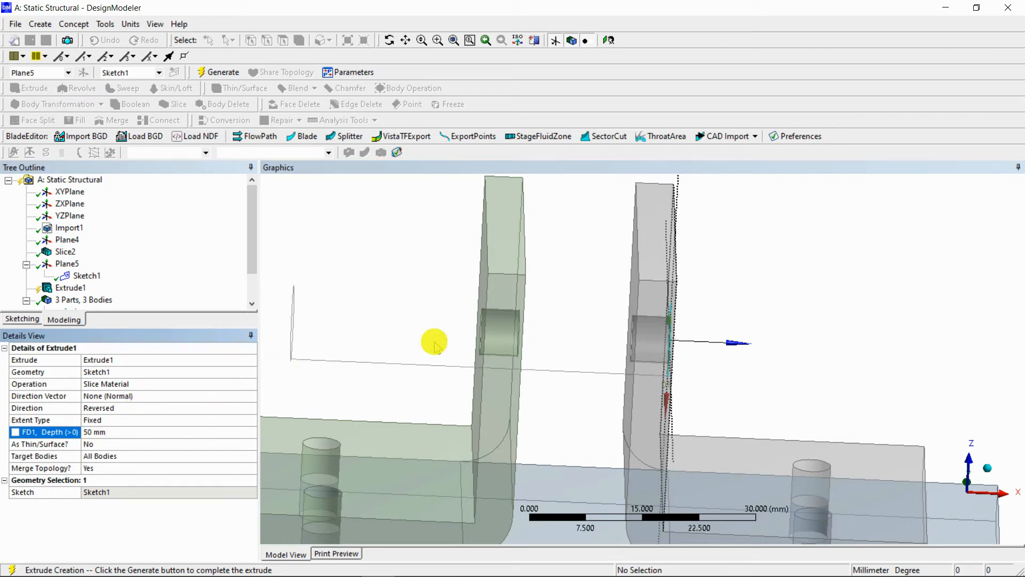
middle_click_drag(434, 342, 407, 347)
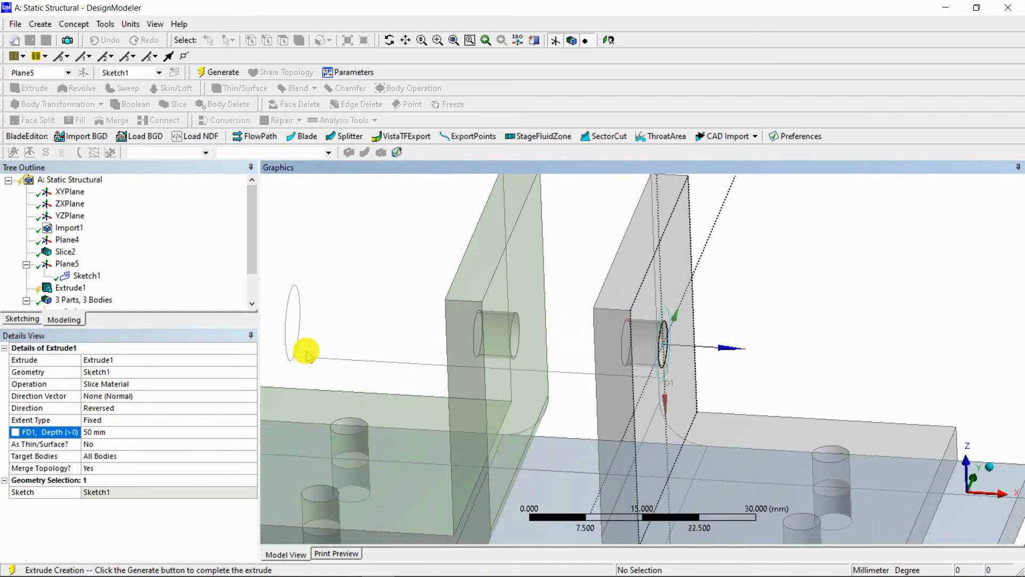
Keep All Bodies as the extrude's target and generate the slice around both bracket holes
left_click(251, 455)
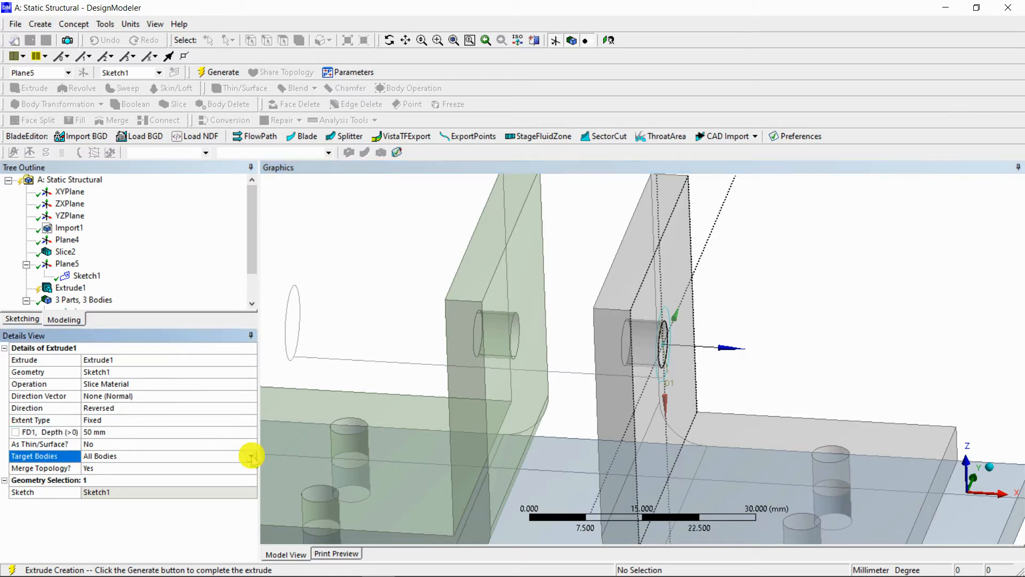
left_click(241, 455)
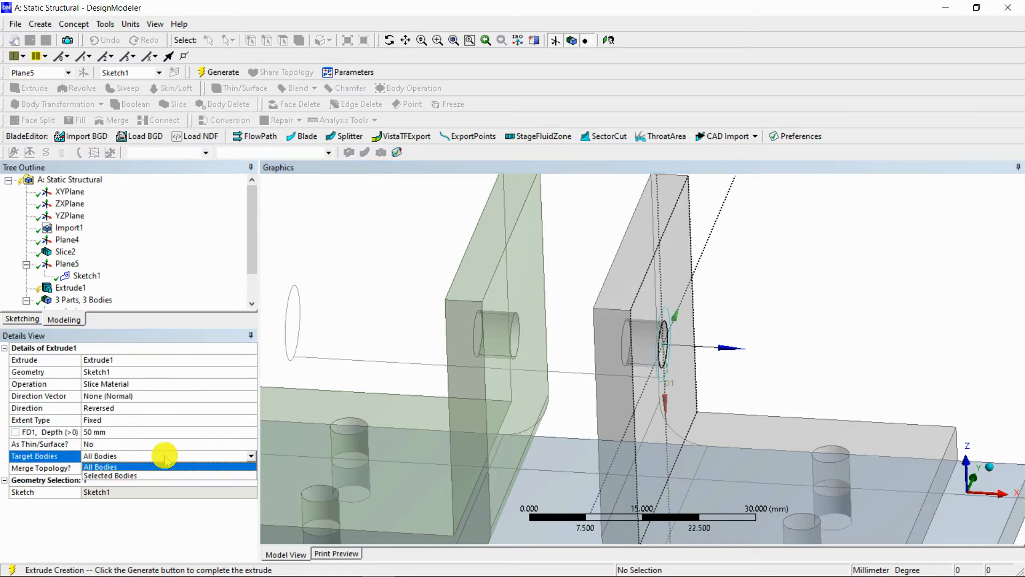
left_click(122, 468)
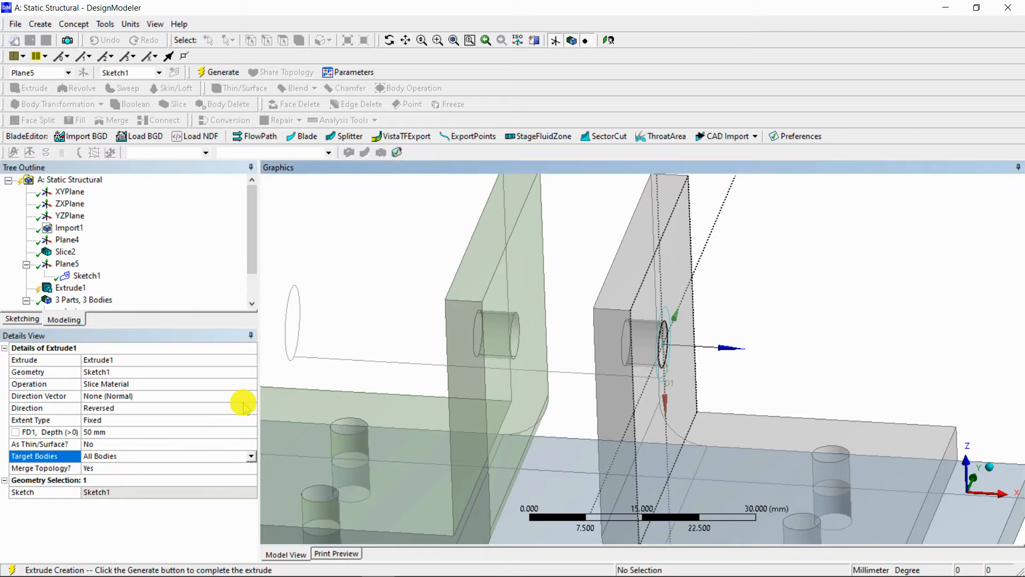
left_click(227, 75)
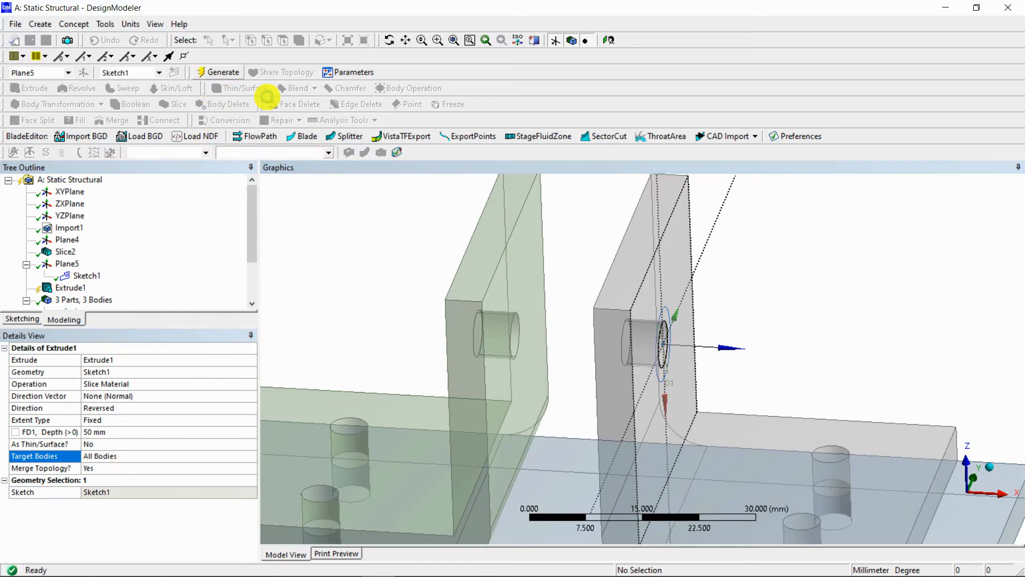
middle_click_drag(418, 220, 485, 183)
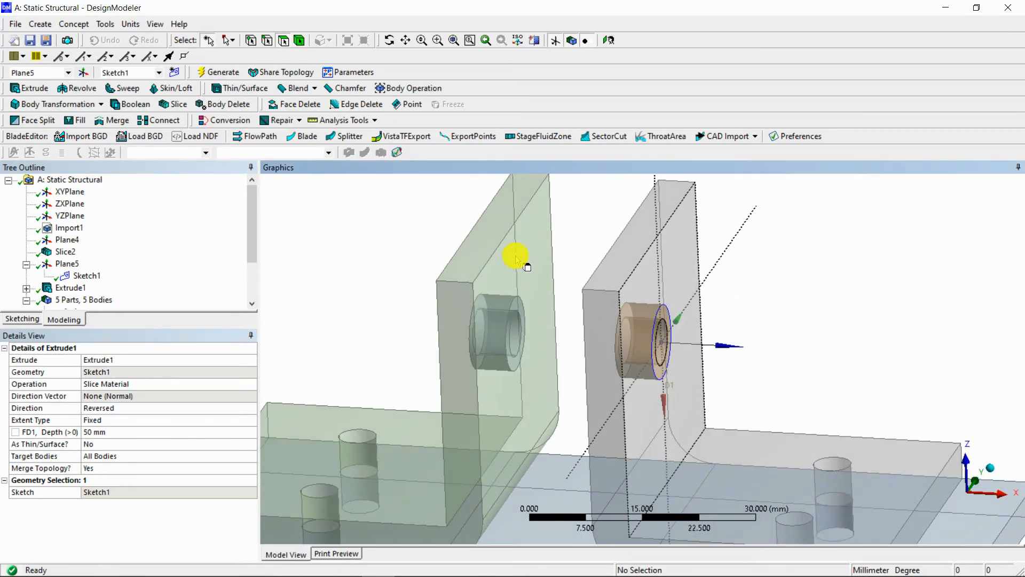
Examine the bodies produced by the slice, picking a bracket in the model and going through the body list
left_click(302, 39)
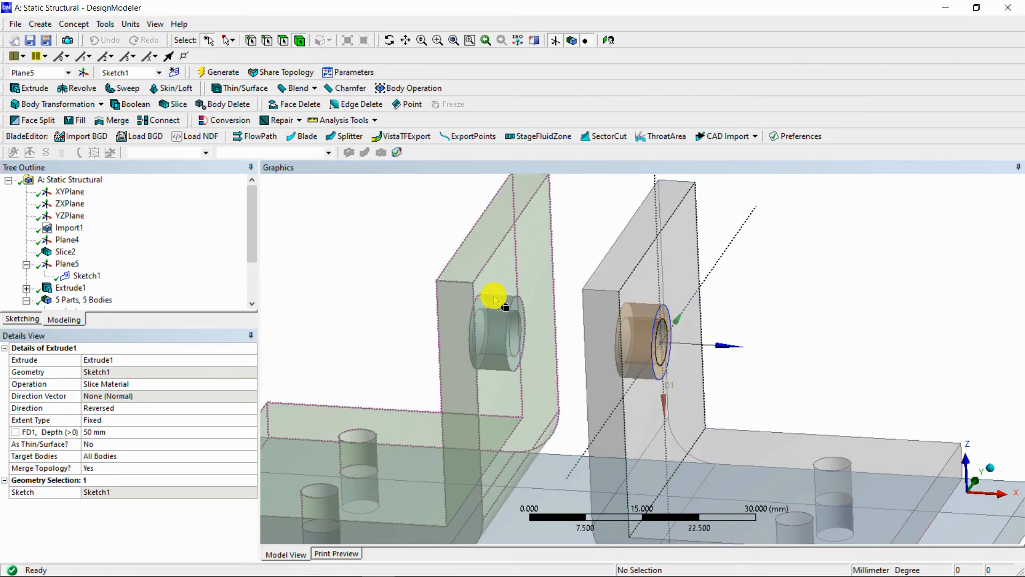
left_click(638, 295)
left_click(781, 275)
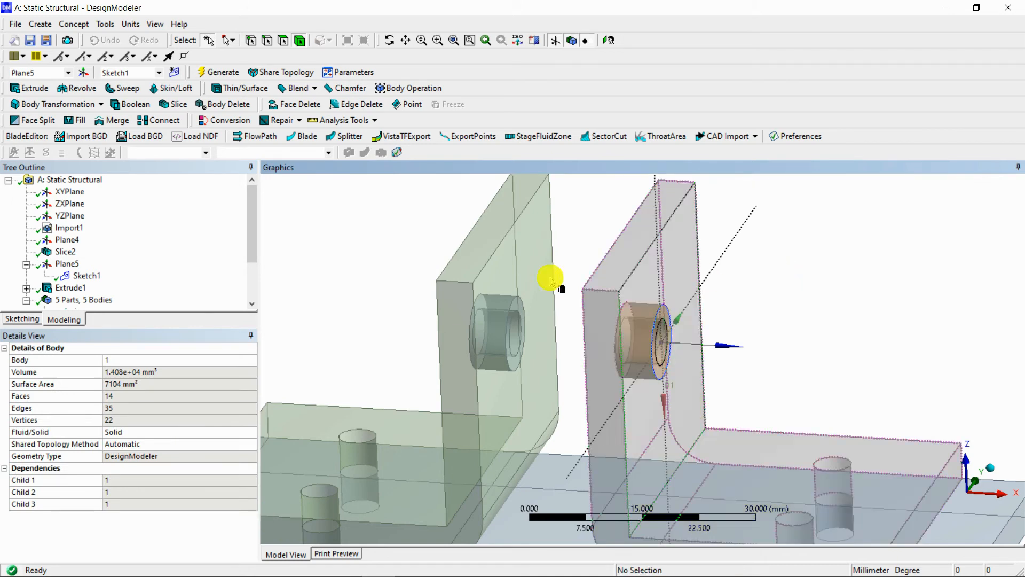
left_click_drag(255, 221, 257, 320)
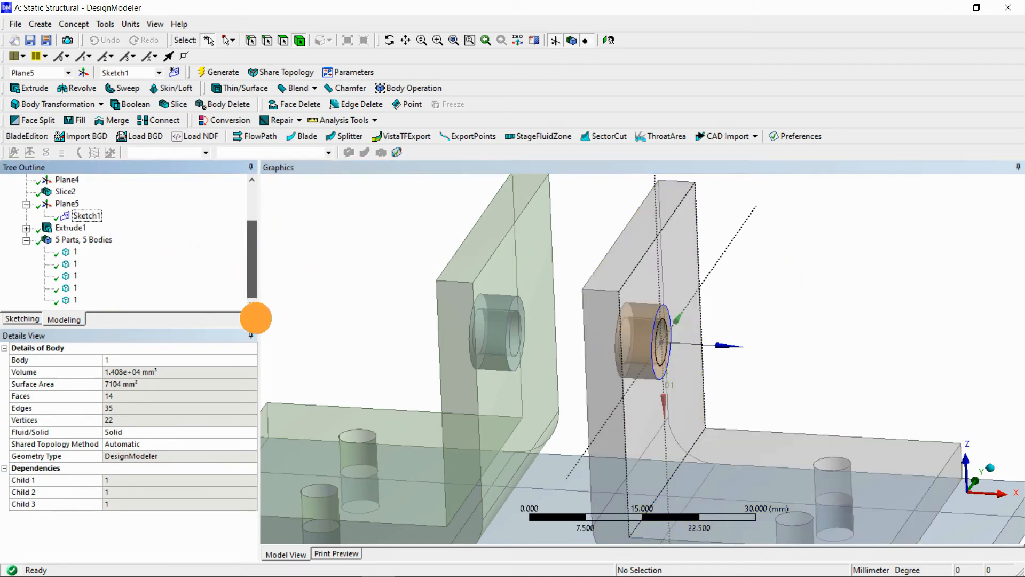
left_click(75, 251)
left_click(73, 275)
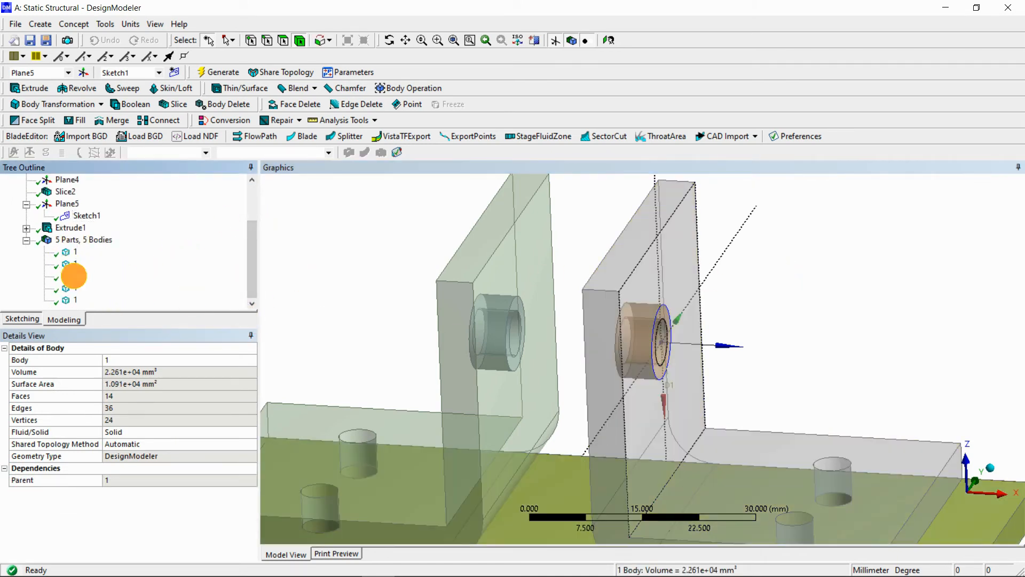
left_click(73, 288)
left_click(75, 300)
left_click(75, 300)
left_click(347, 247)
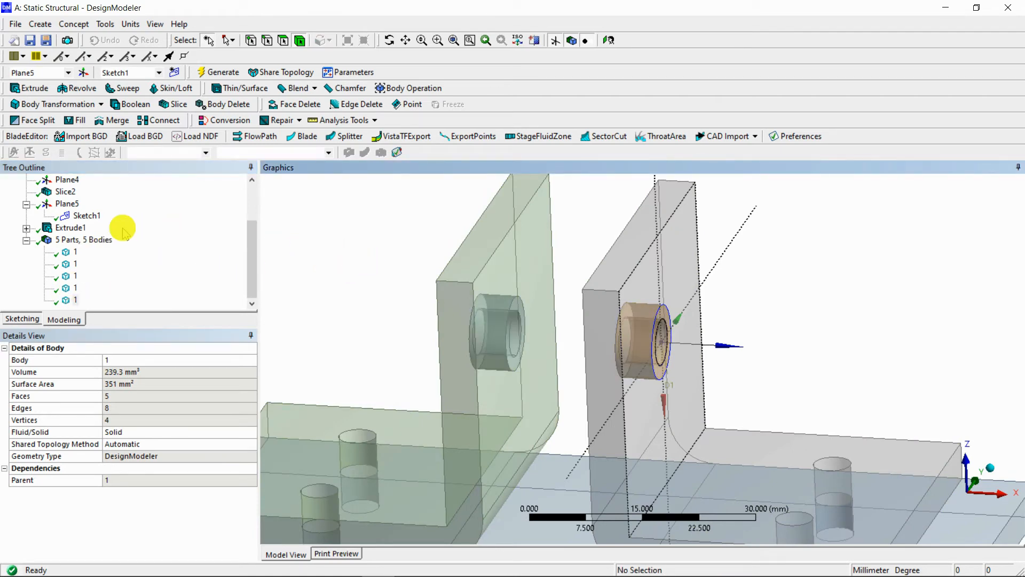
Edit Extrude1 to target Selected Bodies, choose only the bracket carrying the sketch plane, and regenerate
left_click(78, 228)
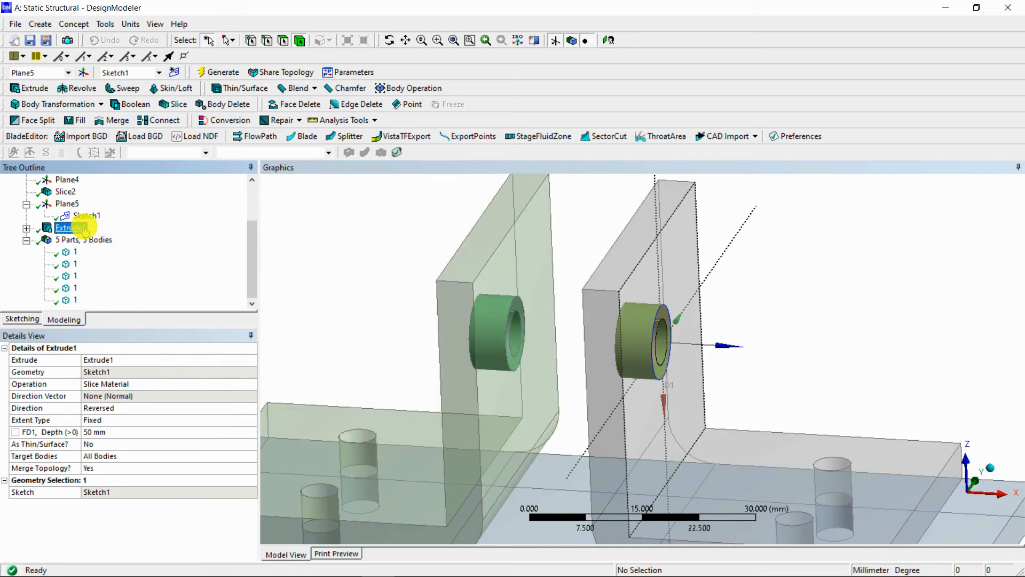
right_click(79, 228)
left_click(134, 234)
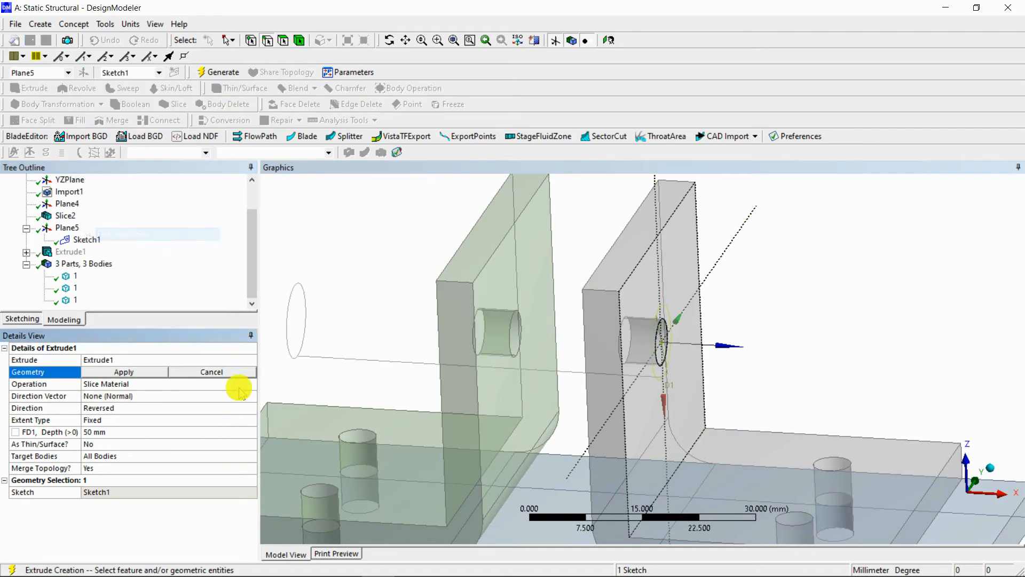
left_click(252, 456)
left_click(252, 456)
left_click(134, 475)
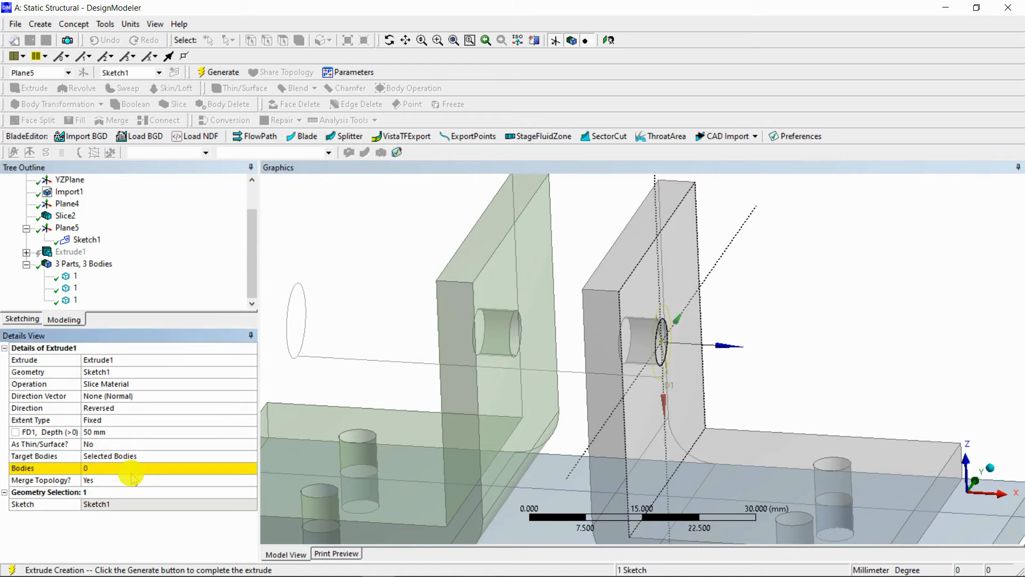
left_click(110, 468)
left_click(671, 256)
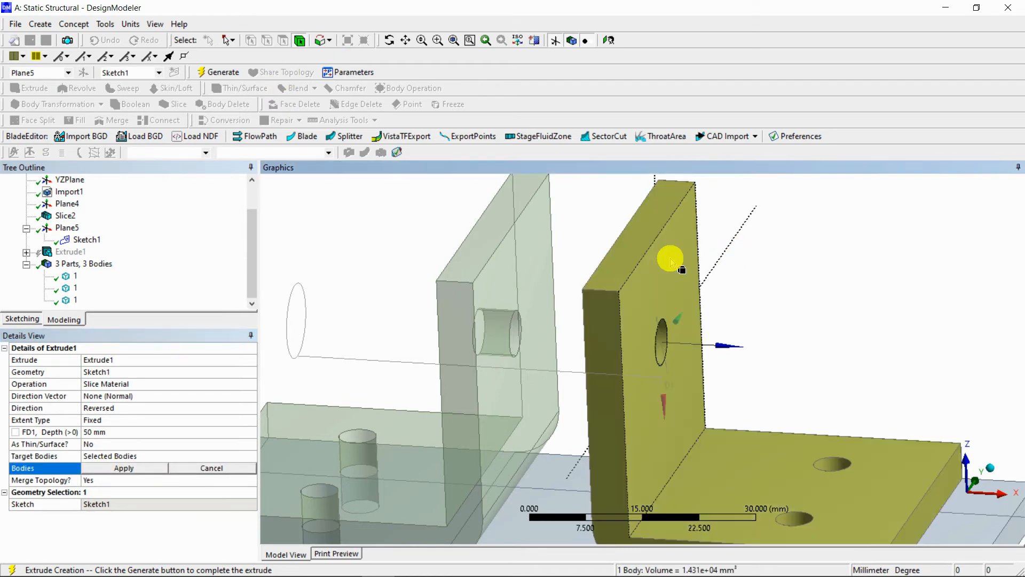
left_click(131, 469)
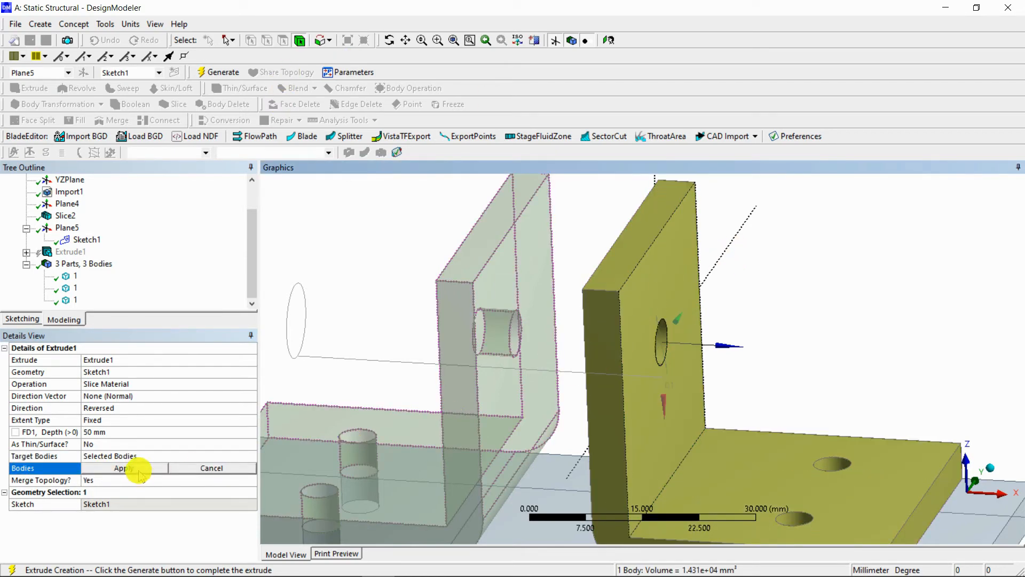
left_click(224, 73)
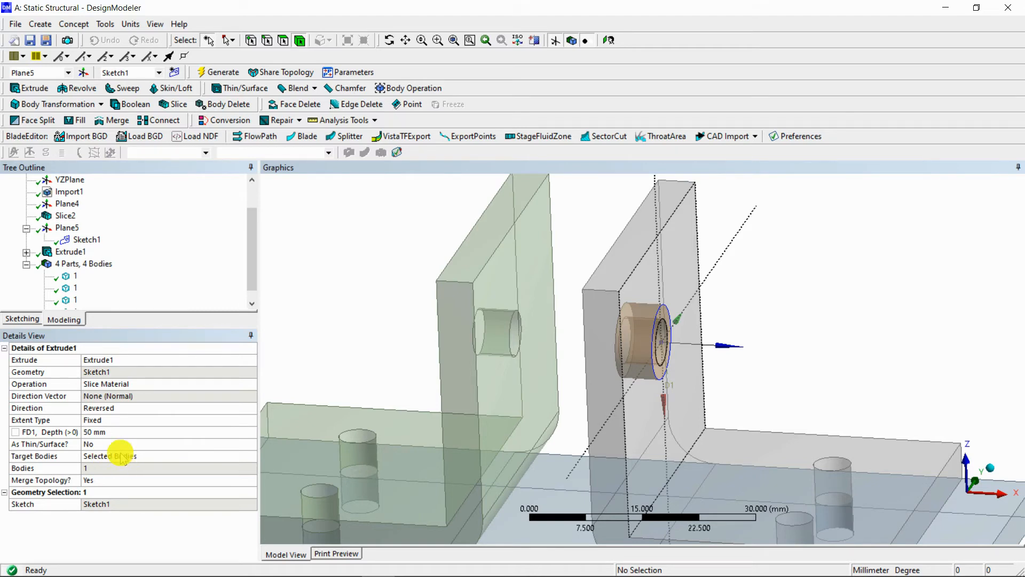
Edit Extrude1 again, set its target bodies to All Bodies, and regenerate the slice
right_click(79, 252)
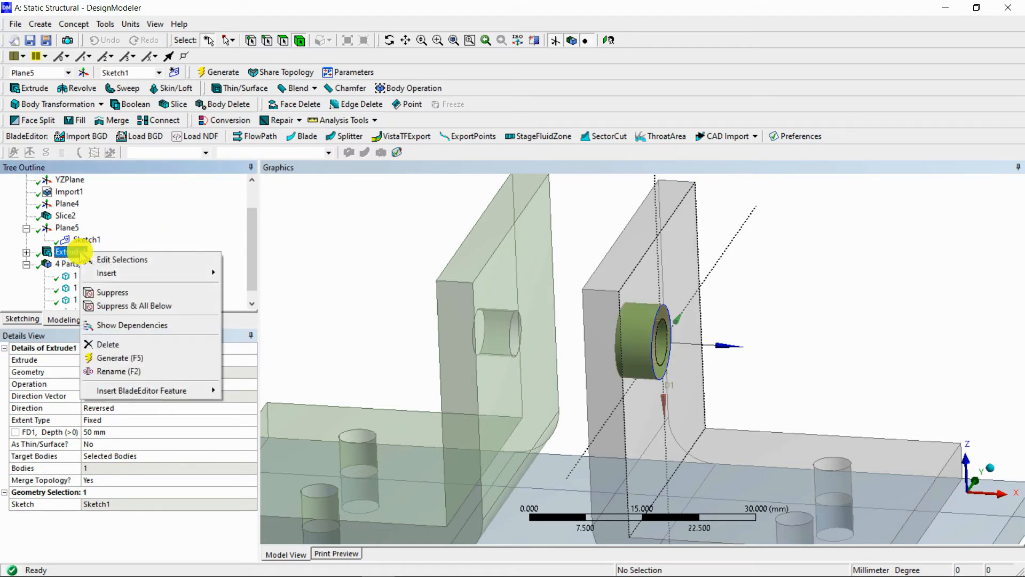
left_click(154, 260)
left_click(243, 453)
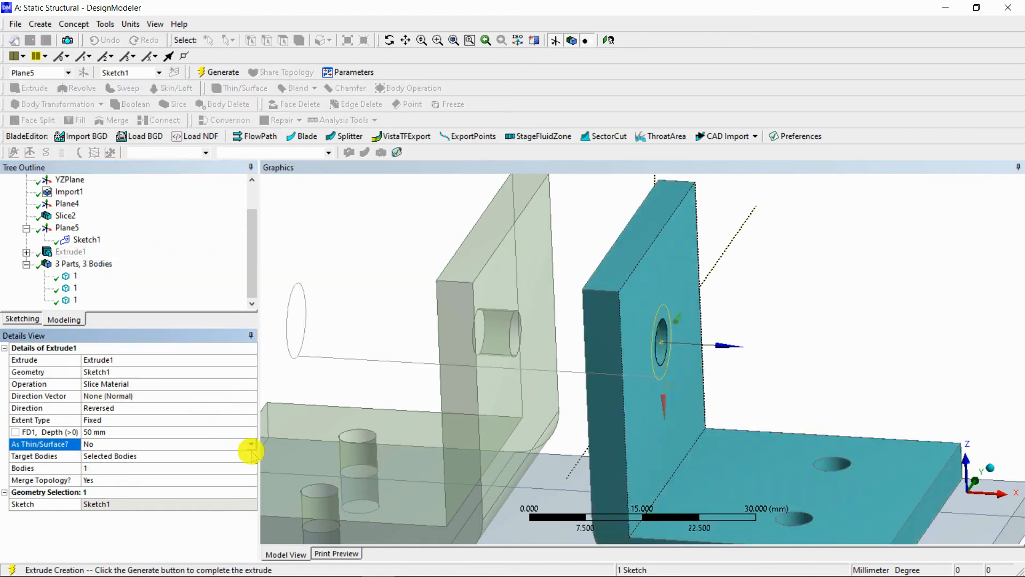
left_click(251, 457)
left_click(101, 466)
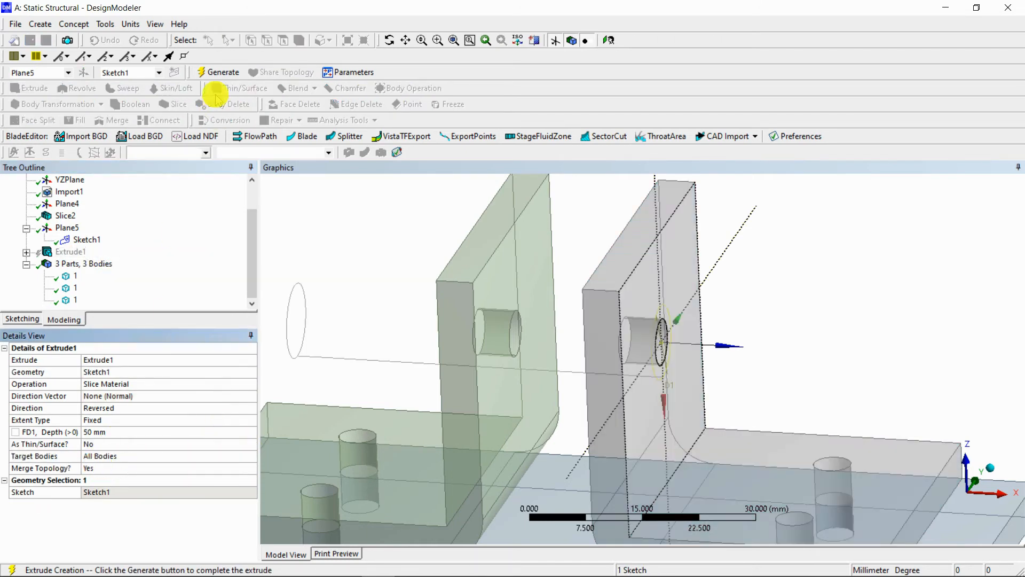
left_click(214, 72)
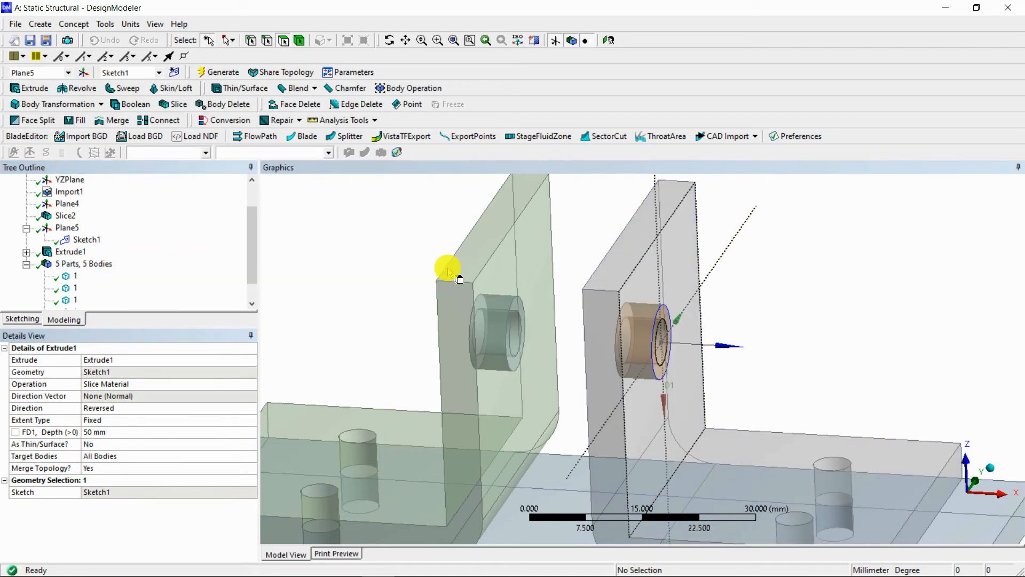
Go through each listed body of the regenerated model to check which part of the wheel support it represents
scroll(451, 274, "down", 5)
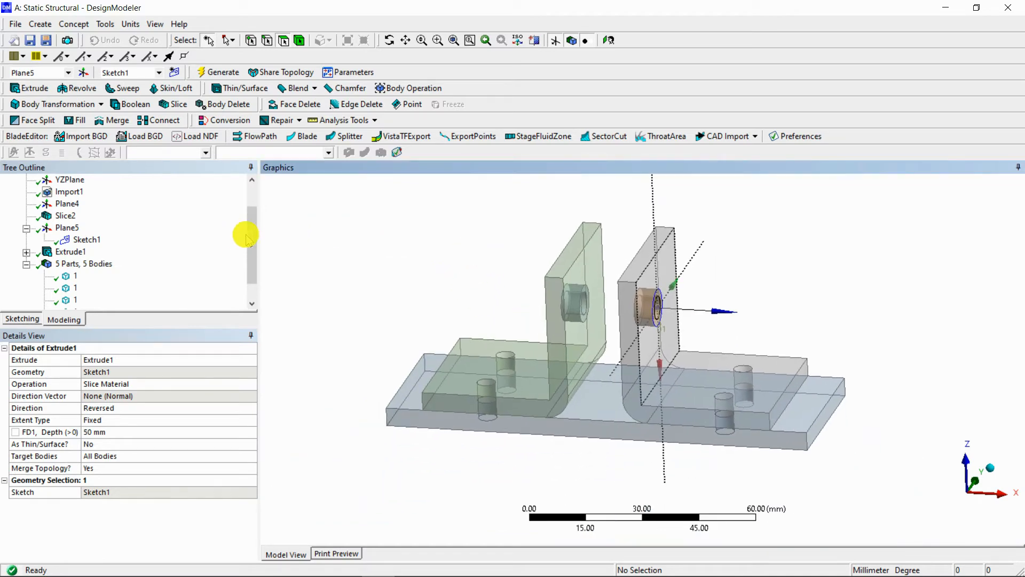
left_click_drag(249, 238, 256, 293)
left_click(75, 251)
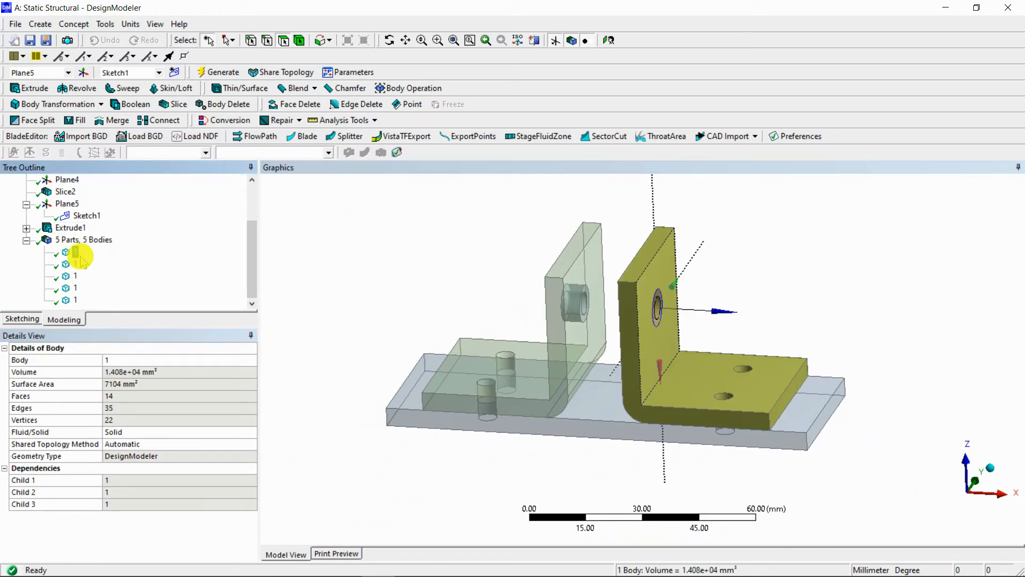
left_click(75, 265)
left_click(76, 276)
left_click(76, 288)
left_click(77, 298)
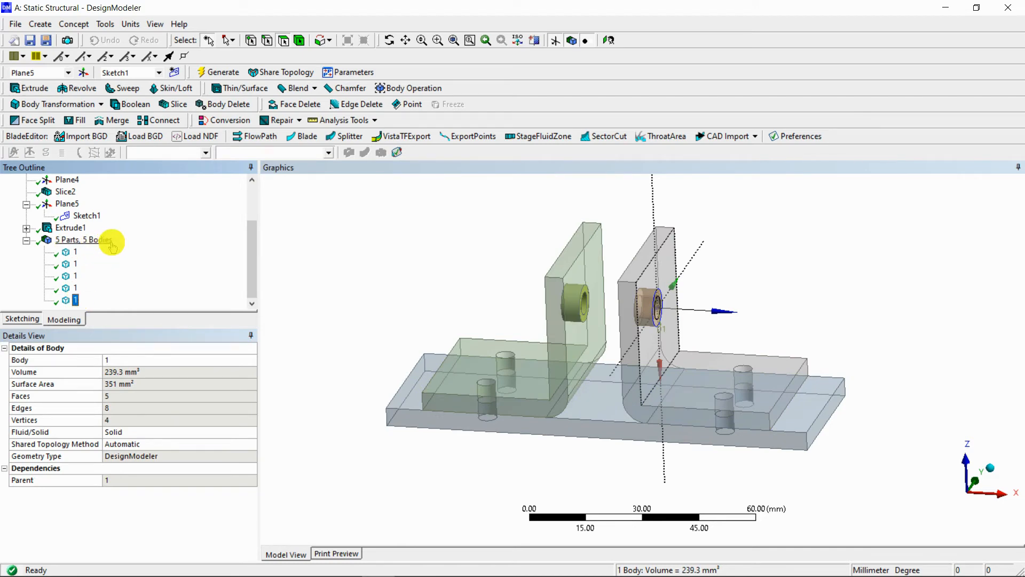
left_click(510, 249)
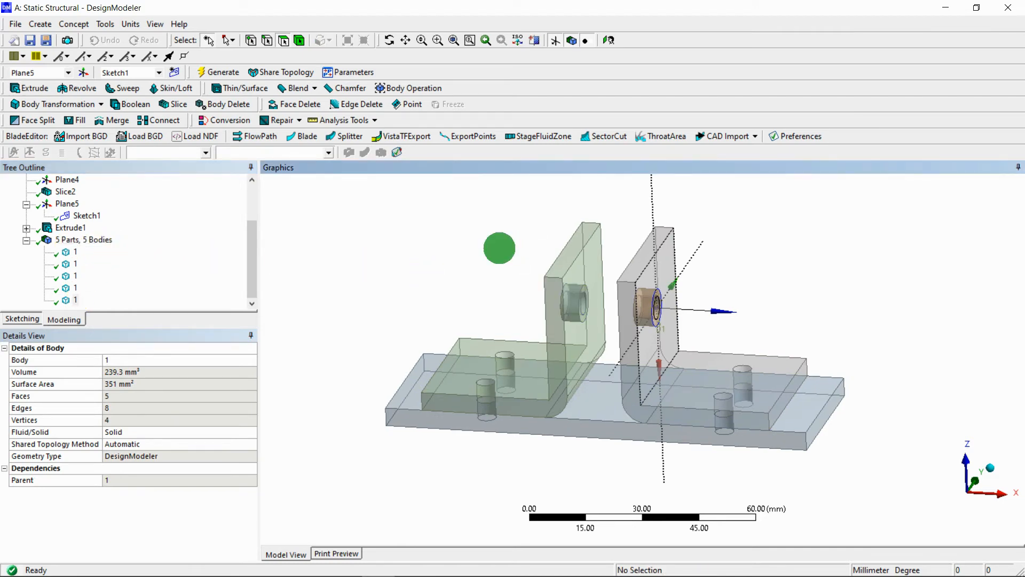
Form a new multibody part from the bracket carrying the sketch plane and the ring body in its hole
middle_click_drag(511, 253, 483, 257, "ctrl")
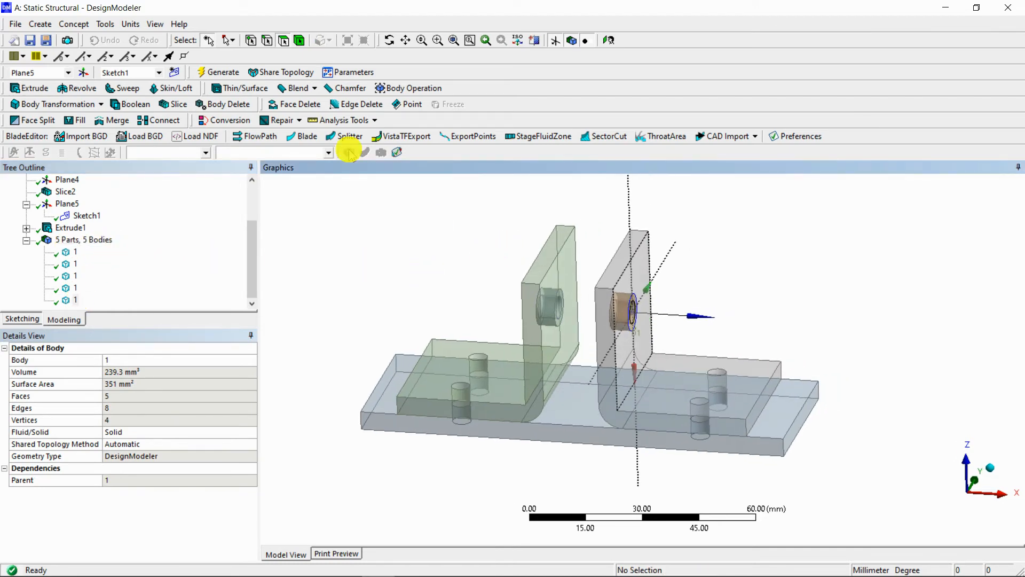
left_click(299, 40)
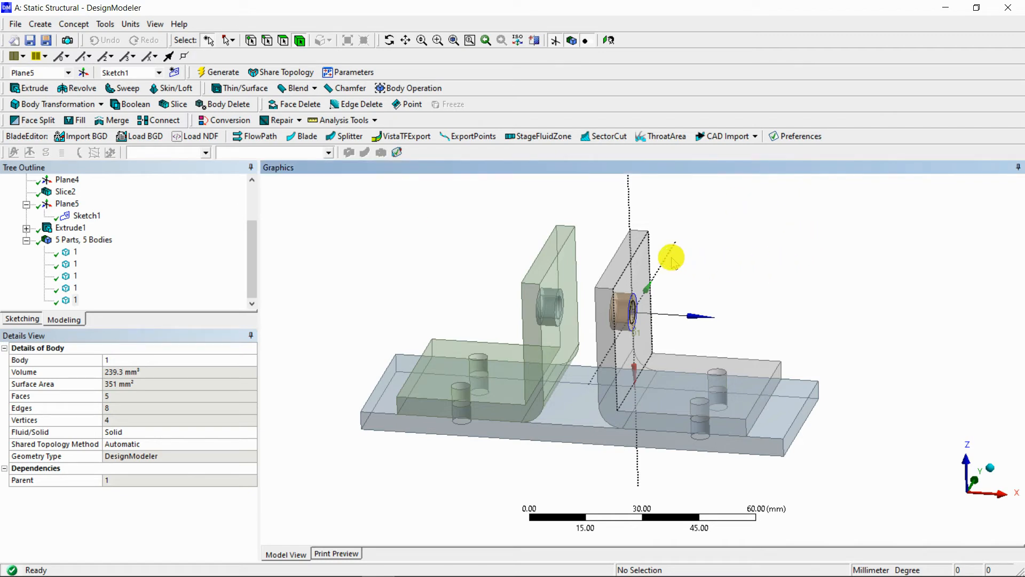
left_click(648, 258)
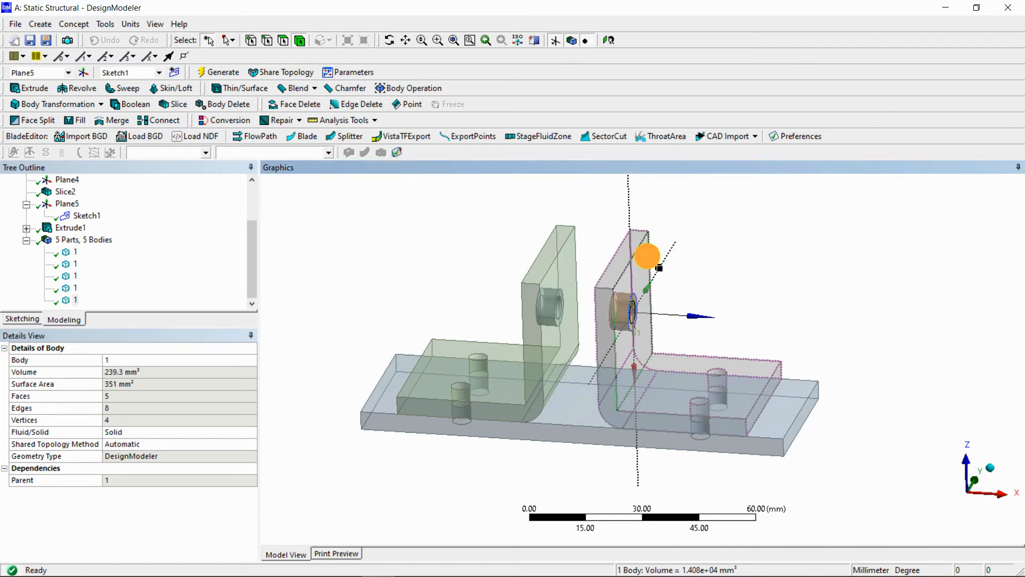
left_click(636, 297, "ctrl")
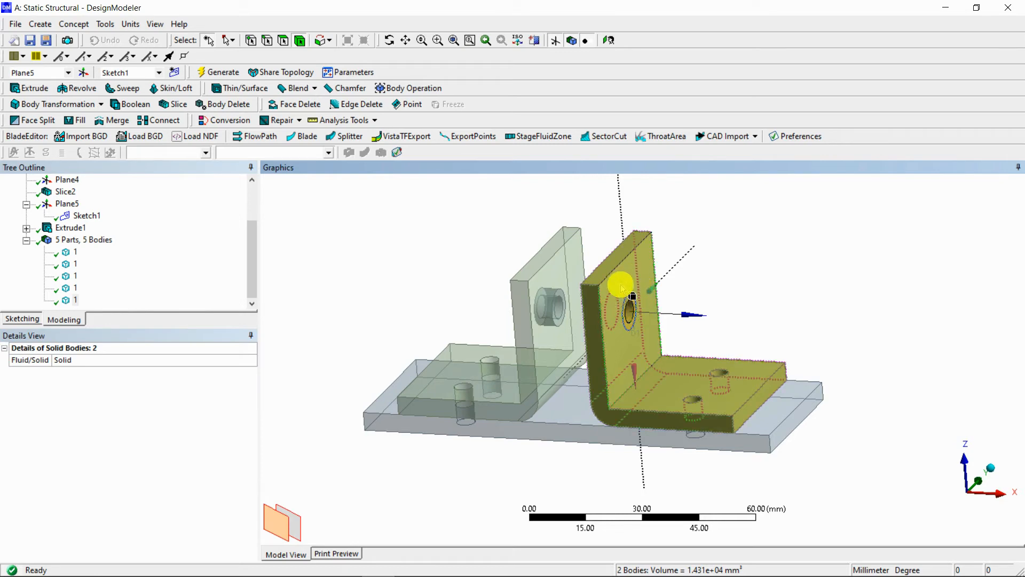
right_click(634, 277)
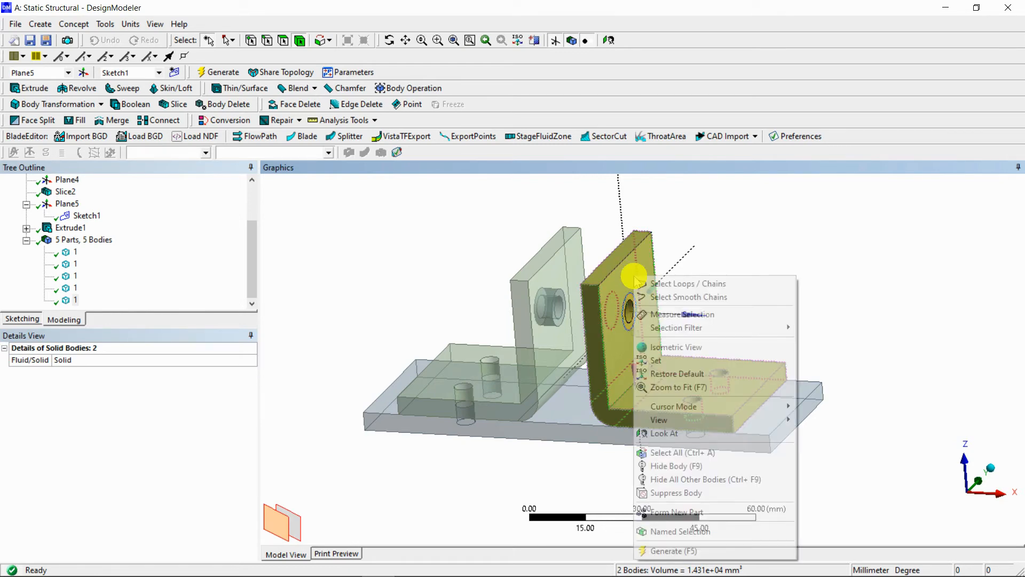
left_click(715, 513)
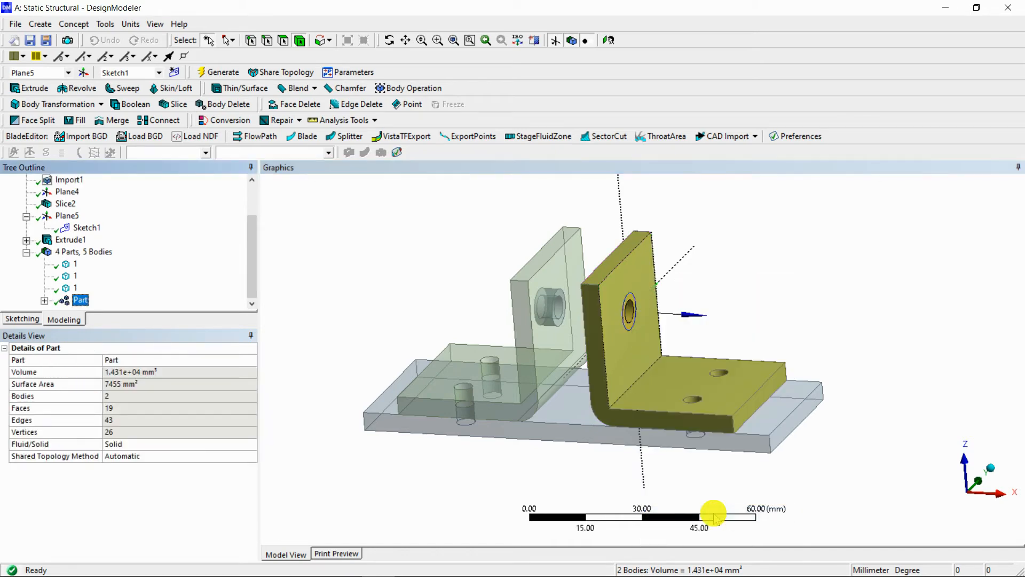
Expand the new part and examine its two bodies individually and together in the model
left_click(44, 300)
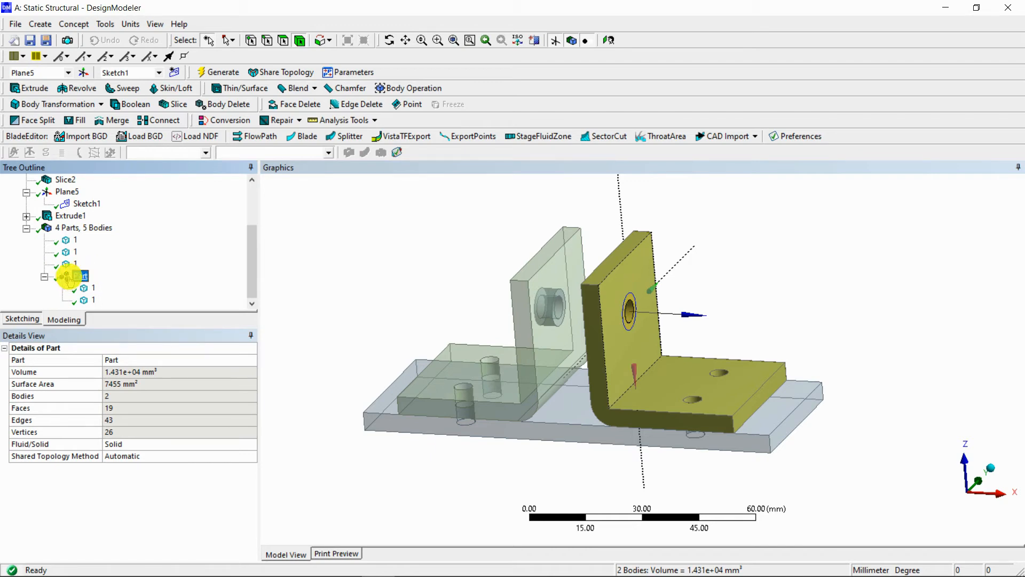
left_click(93, 288)
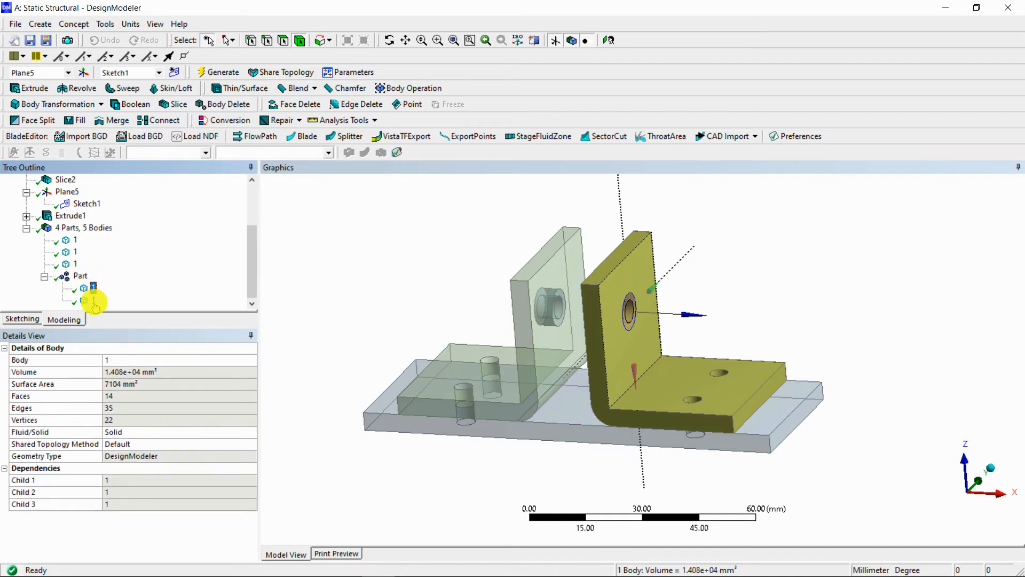
left_click(95, 300)
left_click(434, 279)
left_click(92, 289)
left_click(95, 300)
left_click(328, 279)
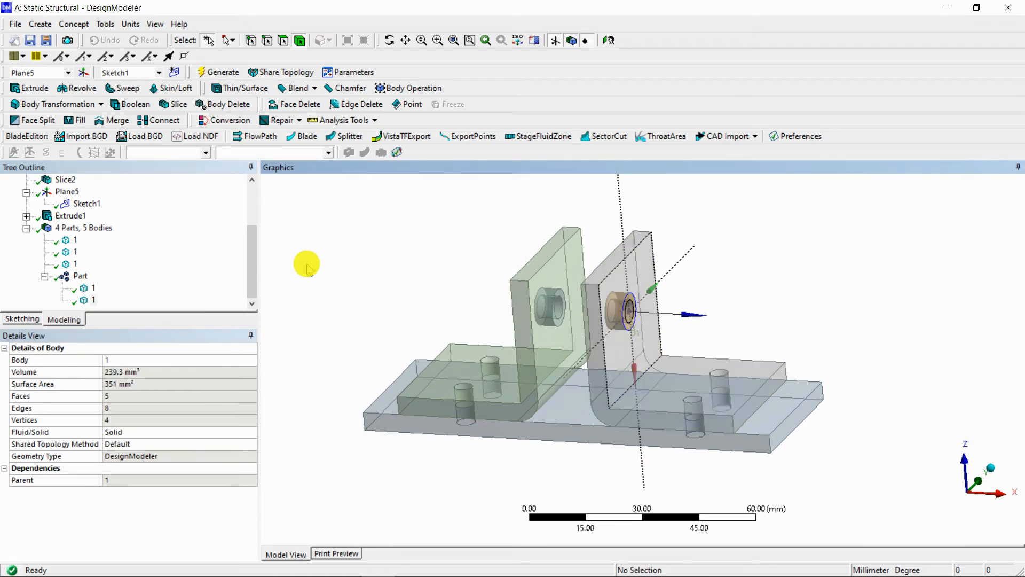
left_click(81, 275)
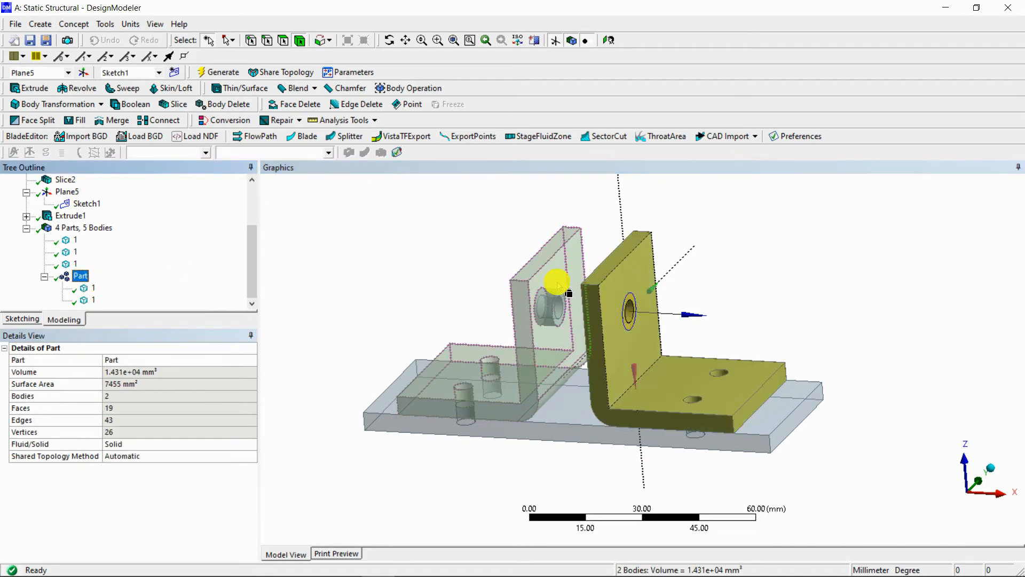
left_click(90, 289)
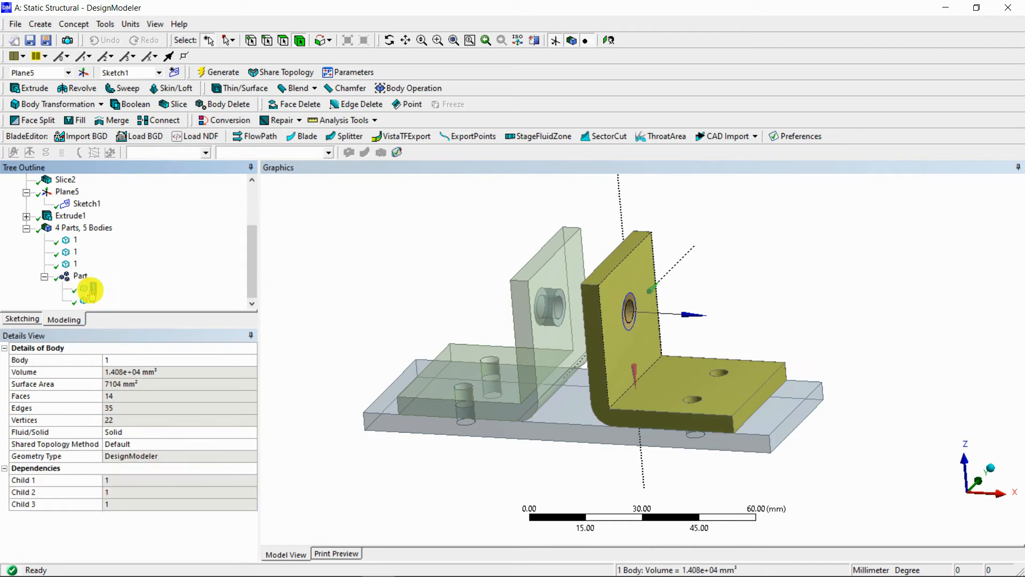
left_click(91, 298)
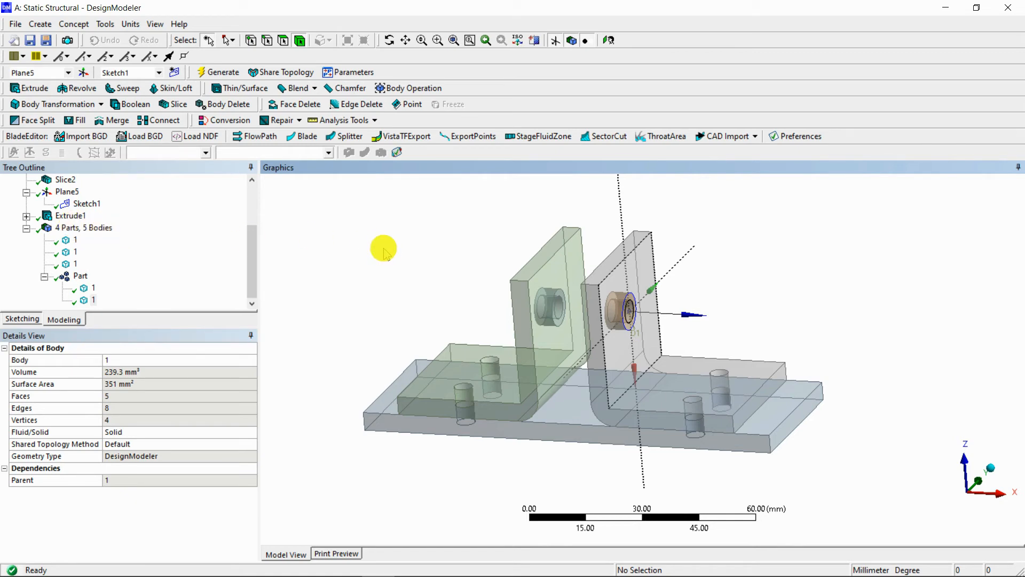
Form a second multibody part from the other bracket and the ring body in its hole
left_click(554, 297)
left_click(569, 273, "ctrl")
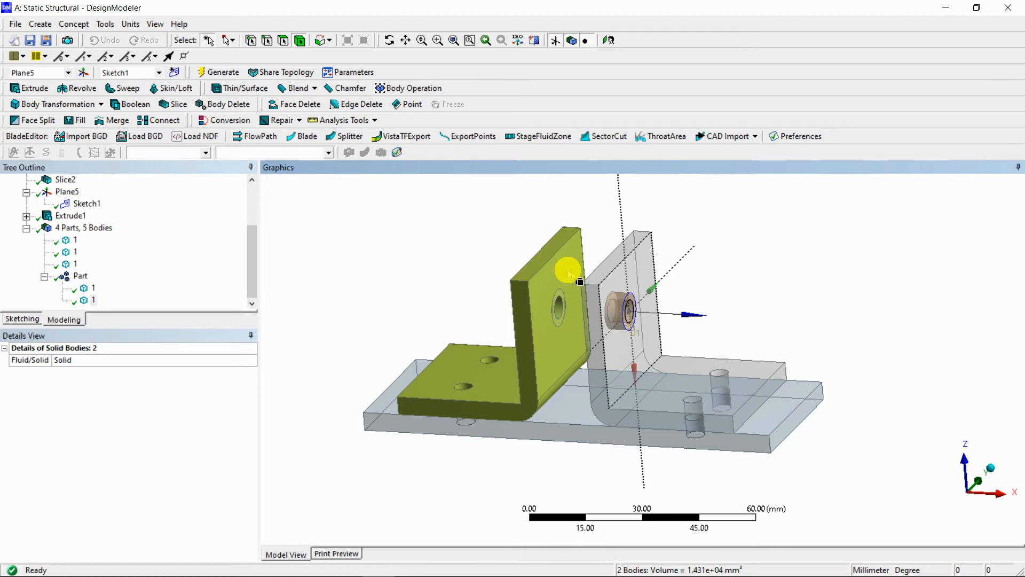
right_click(568, 274)
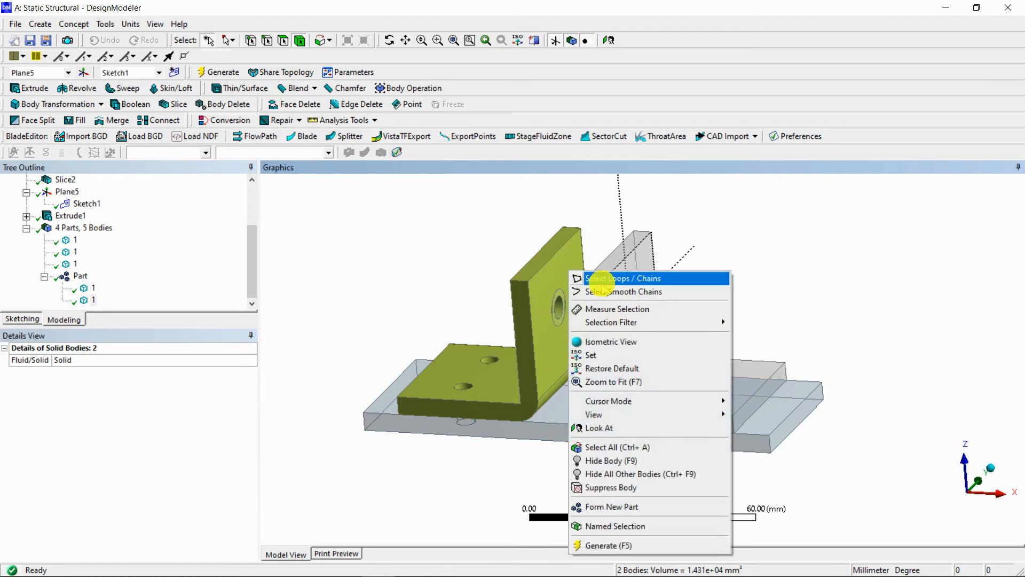
left_click(630, 505)
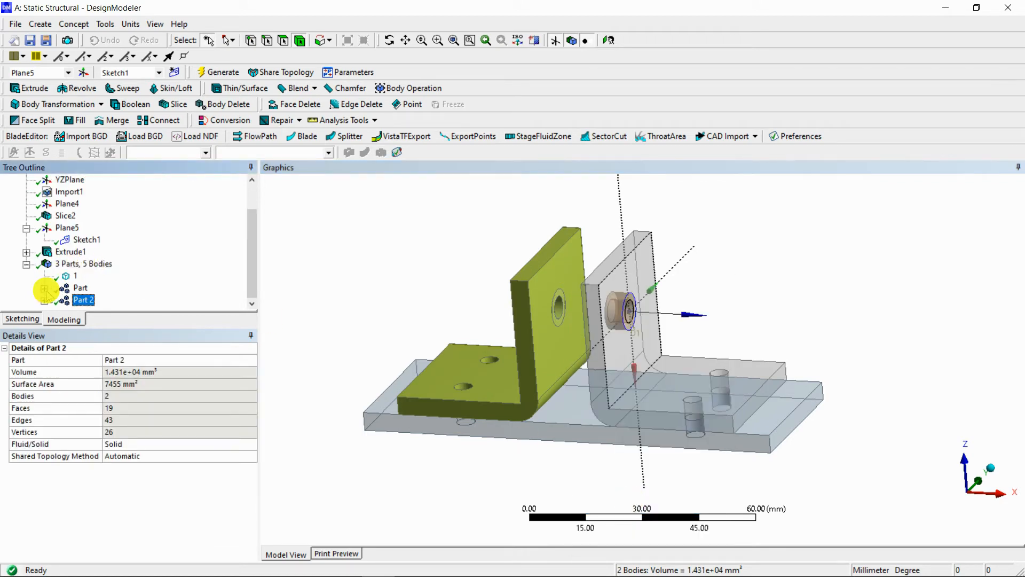
Expand both multibody parts and highlight them together with the base plate to examine the grouping
left_click(45, 288)
left_click(44, 264)
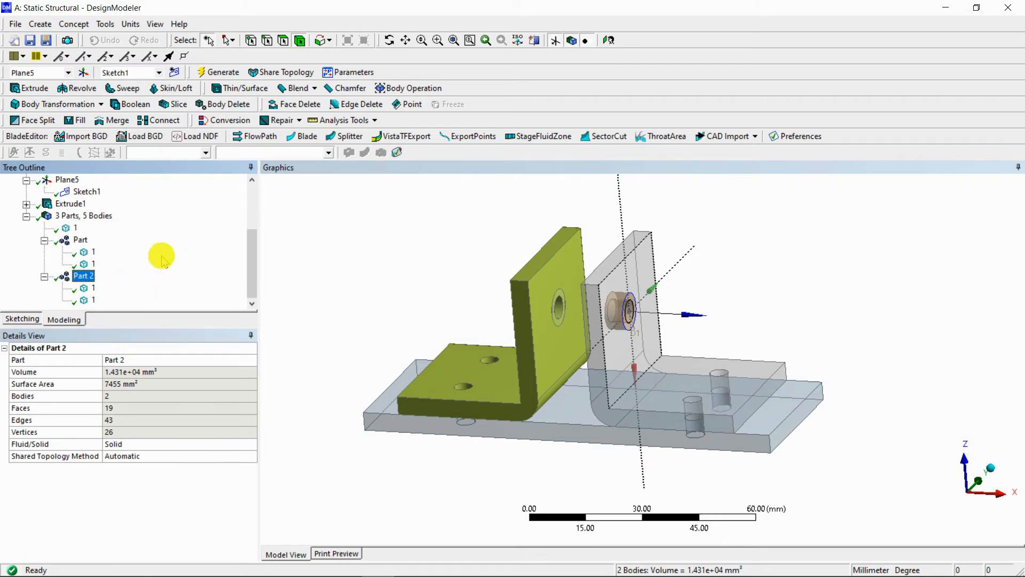
left_click(68, 229)
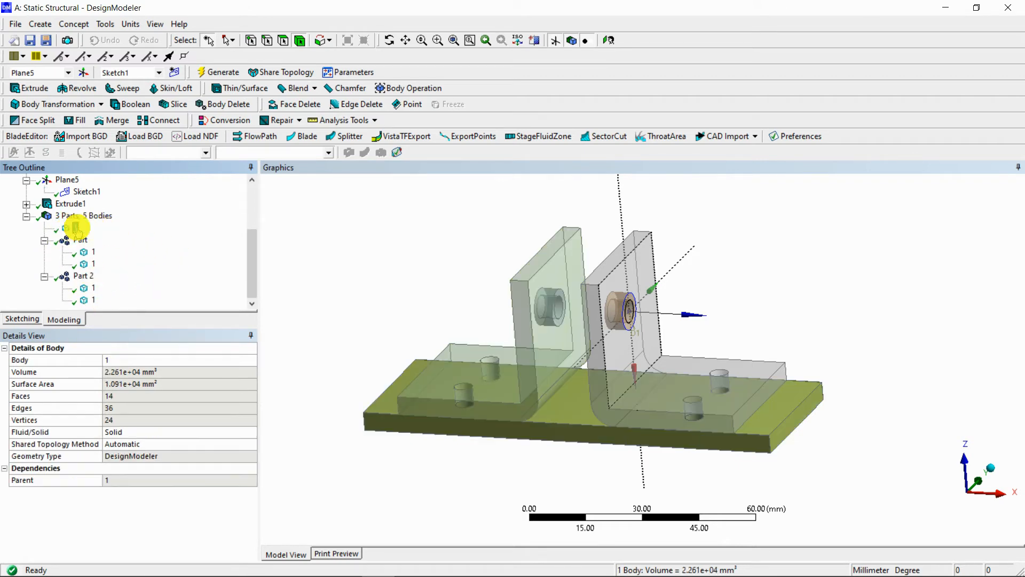
left_click(80, 239, "ctrl")
left_click(83, 275, "ctrl")
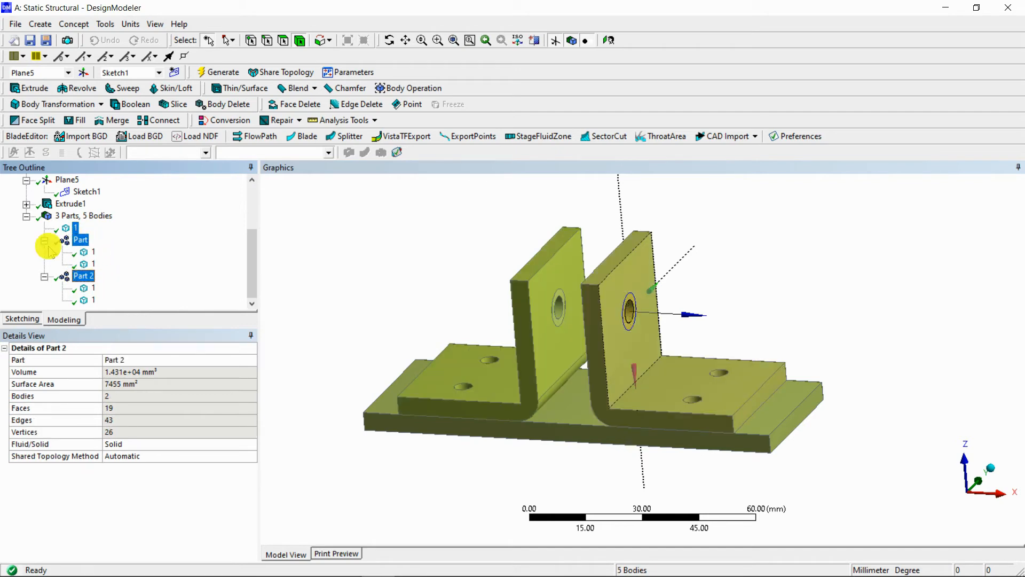
left_click(328, 278)
Go through the base plate and the bodies inside Part and Part 2 to check what each represents
left_click(69, 228)
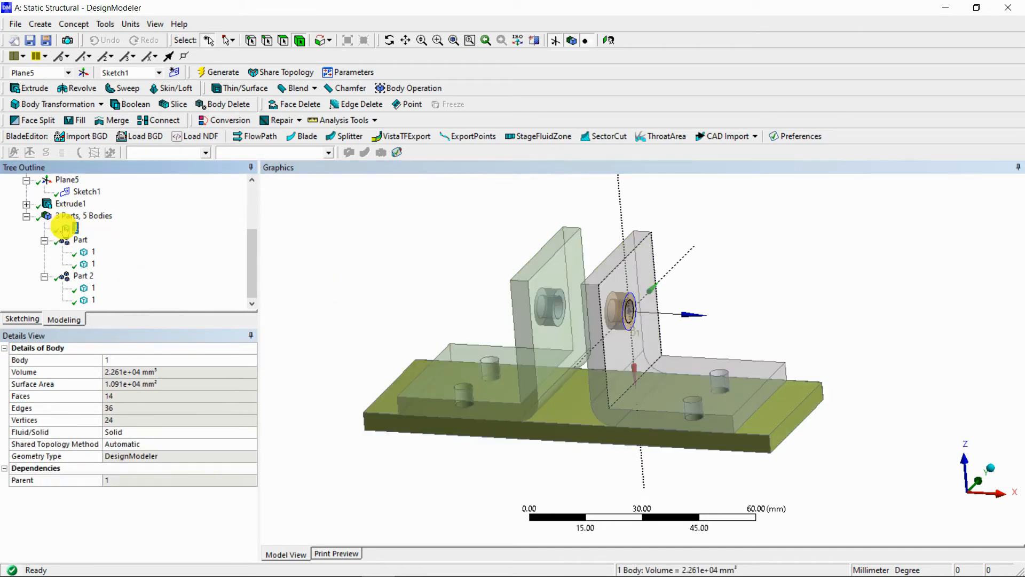
left_click(89, 252)
left_click(87, 264)
left_click(86, 288)
left_click(88, 300)
left_click(407, 265)
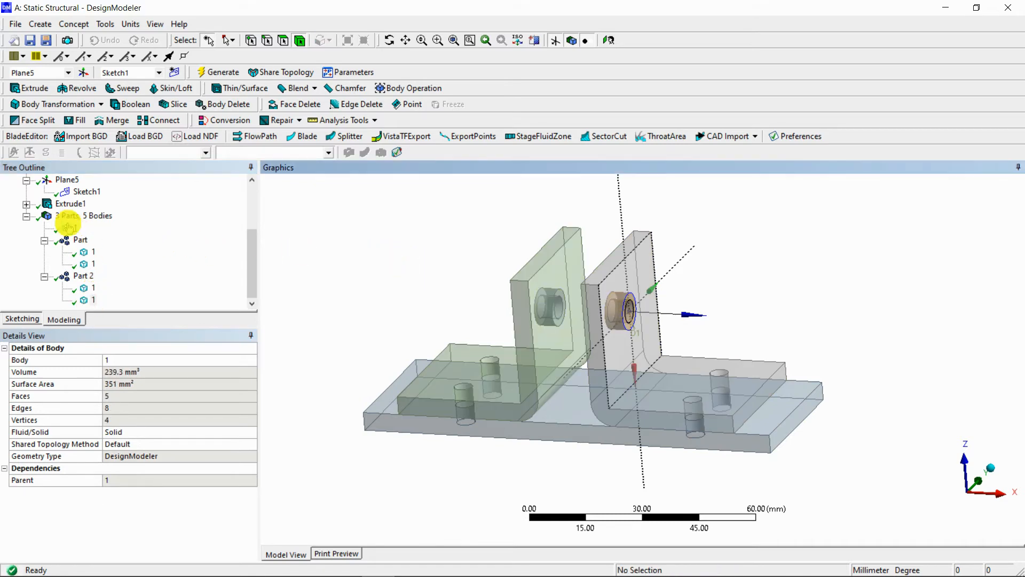
left_click(80, 239)
left_click(87, 287)
left_click(90, 300)
left_click(376, 280)
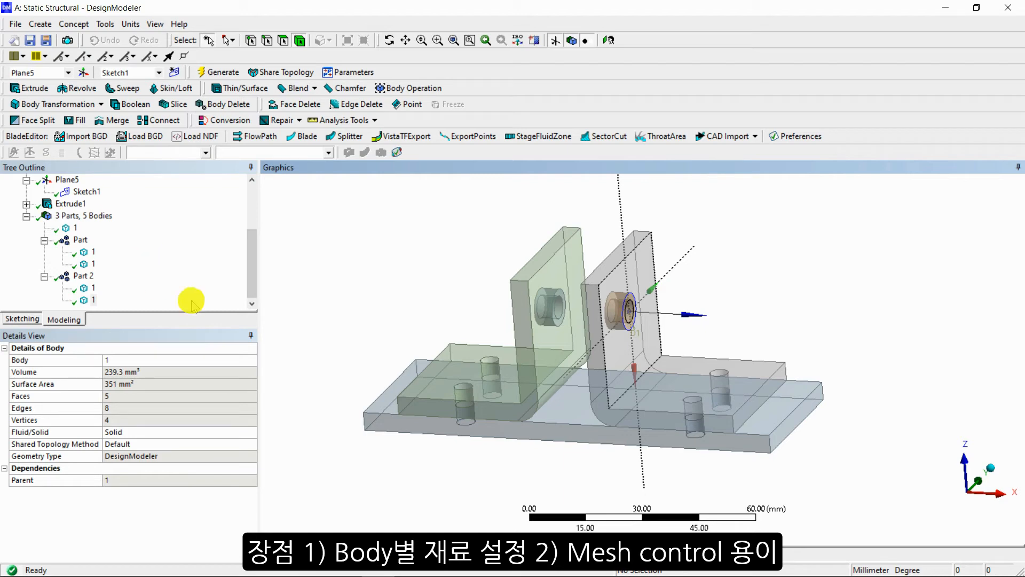
left_click(331, 261)
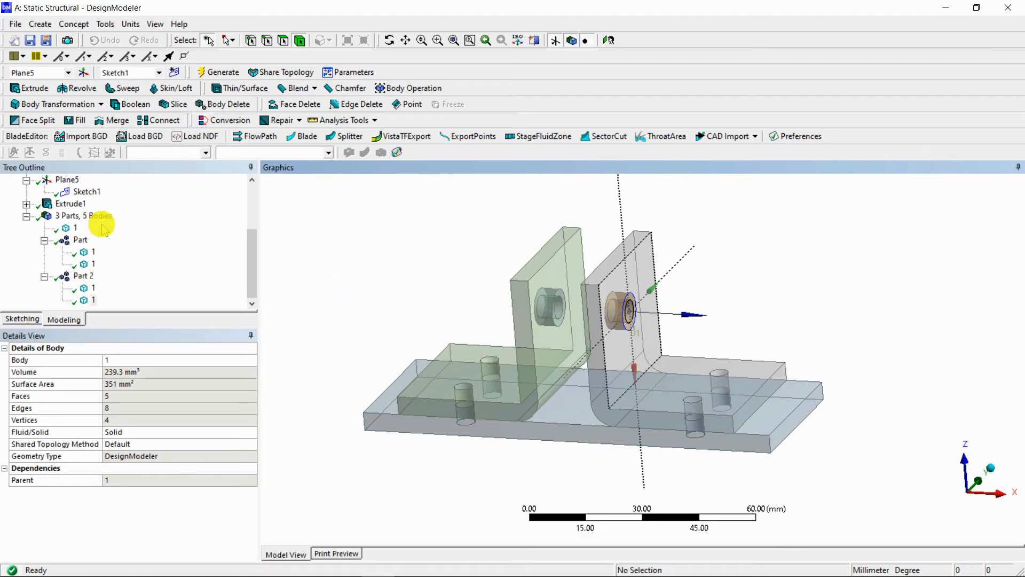
Look through the Shared Topology Method options available for Part
left_click(80, 244)
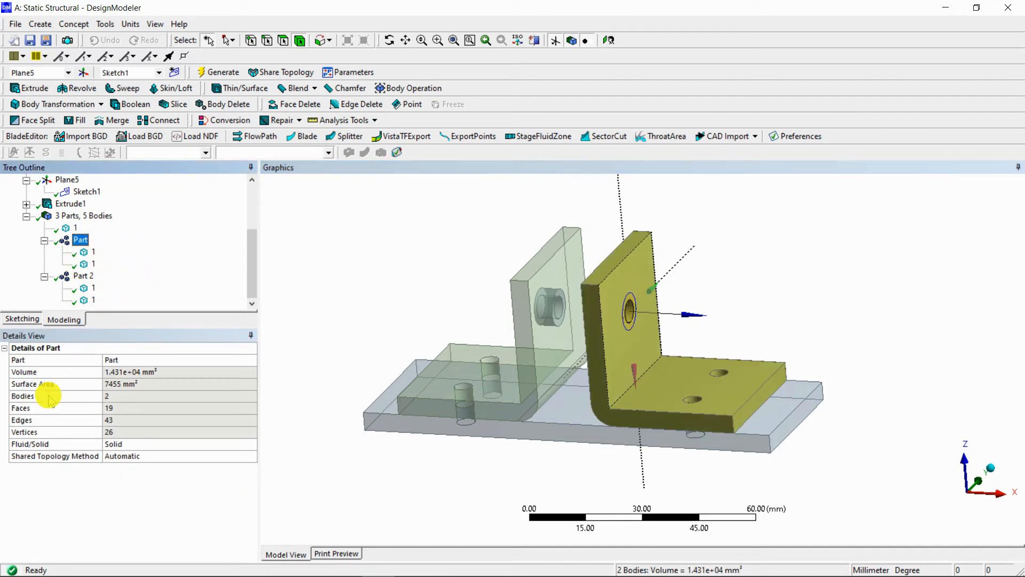
left_click(59, 459)
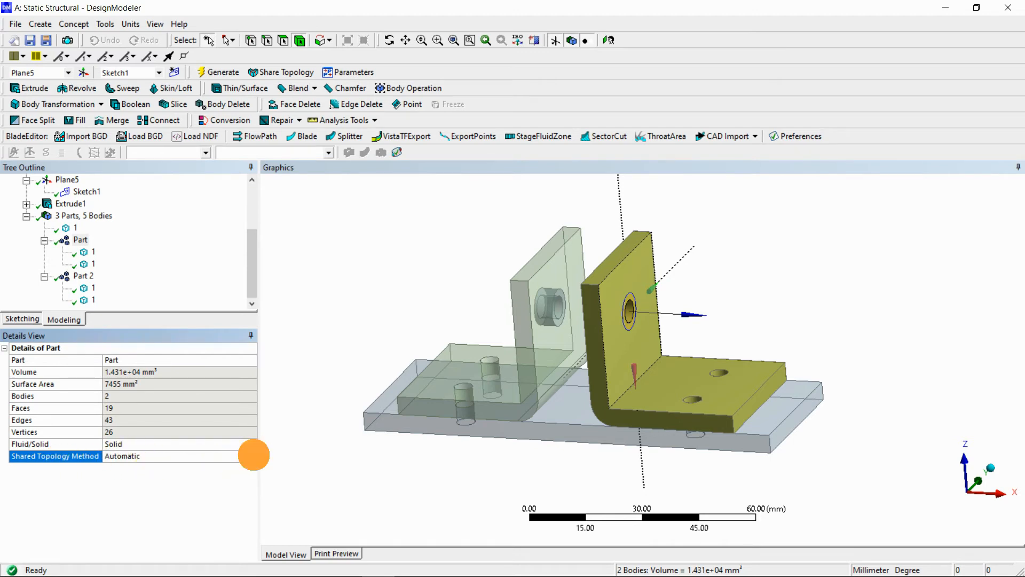
left_click(252, 455)
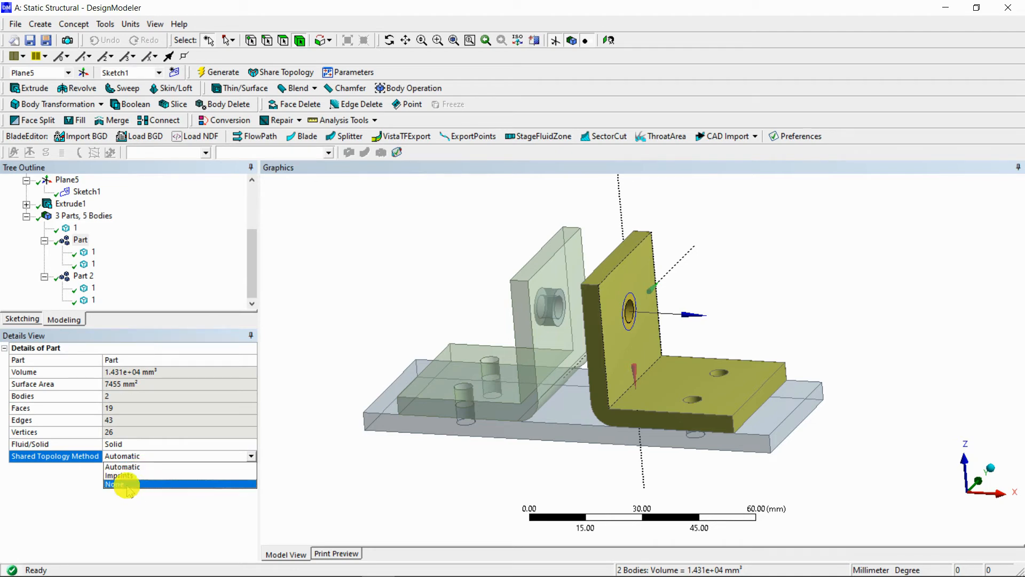
left_click(314, 414)
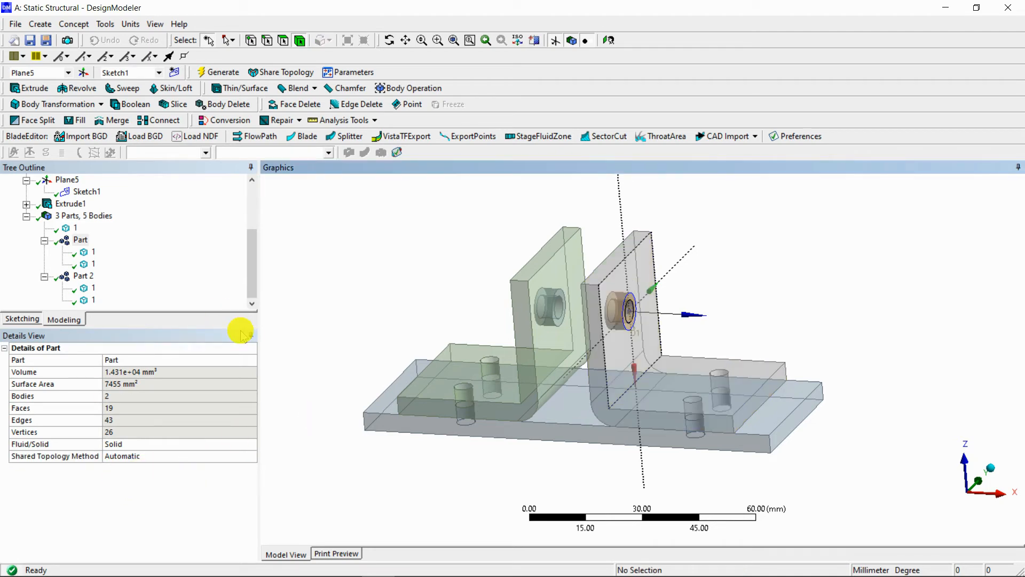
Set the Shared Topology Method of Part 2 to None
left_click(83, 275)
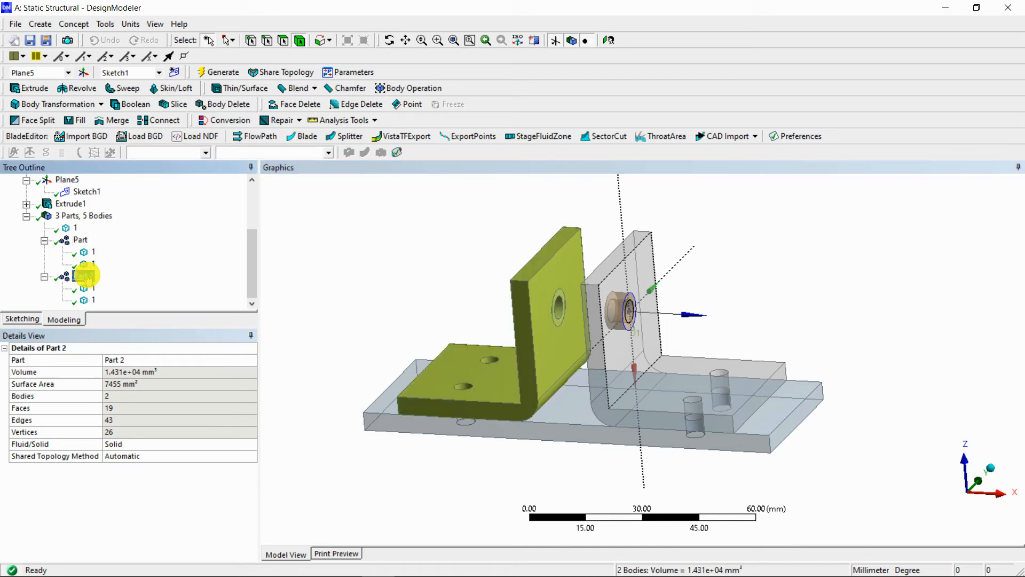
left_click(245, 457)
left_click(250, 455)
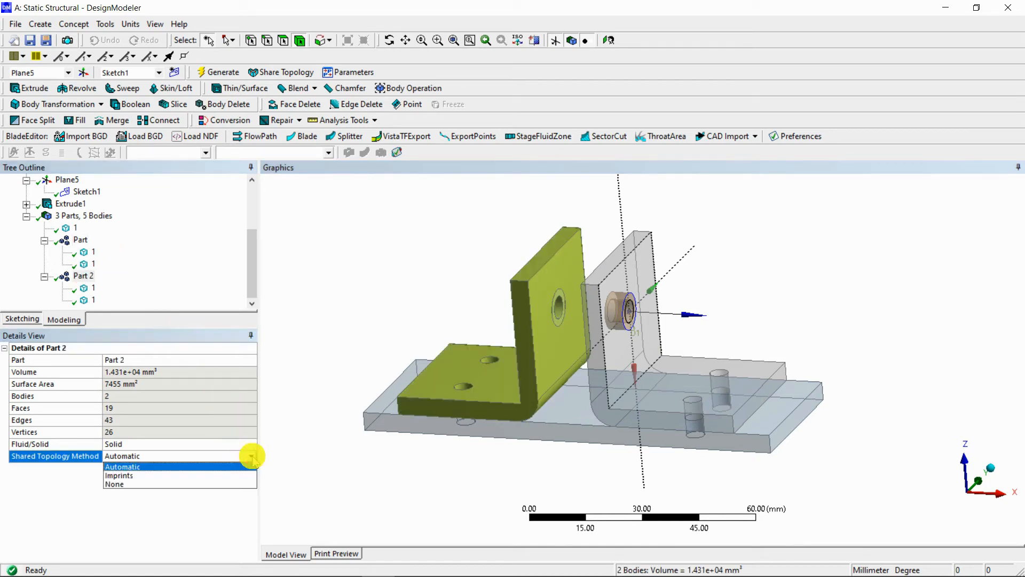
left_click(123, 484)
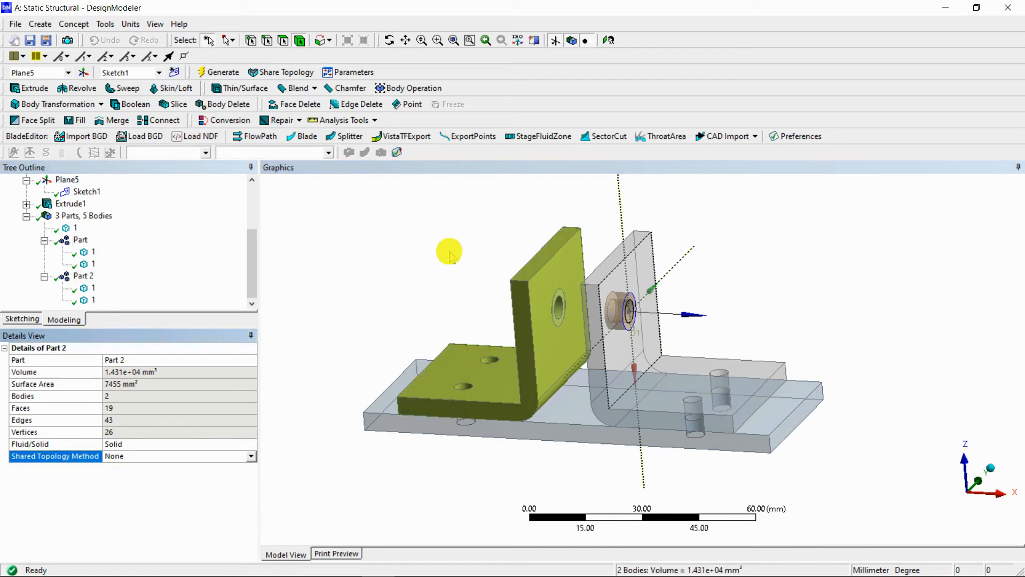
left_click(373, 278)
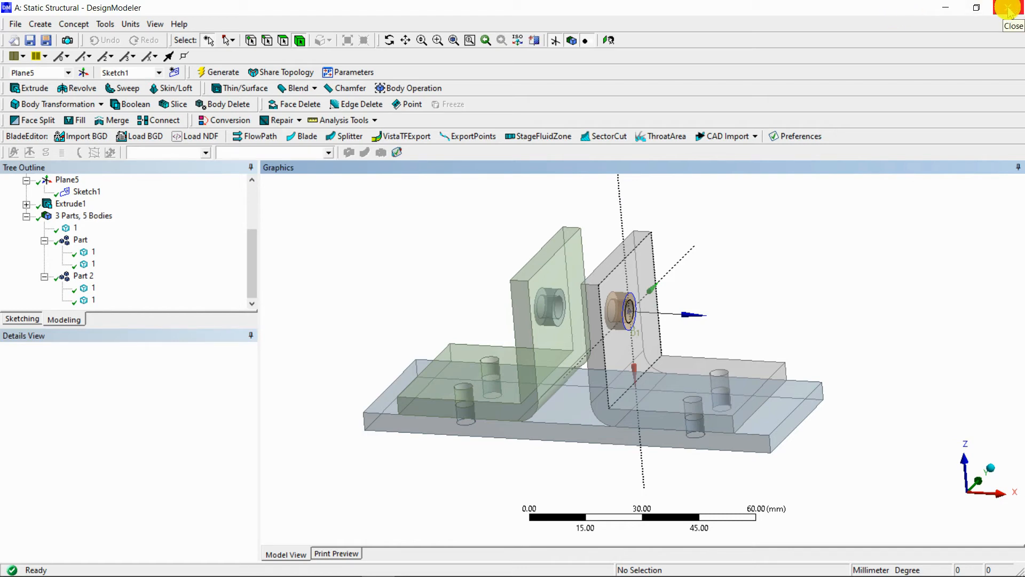
Close DesignModeler and, in Mechanical, expand the model's Geometry along with Part and Part 2
left_click(1008, 9)
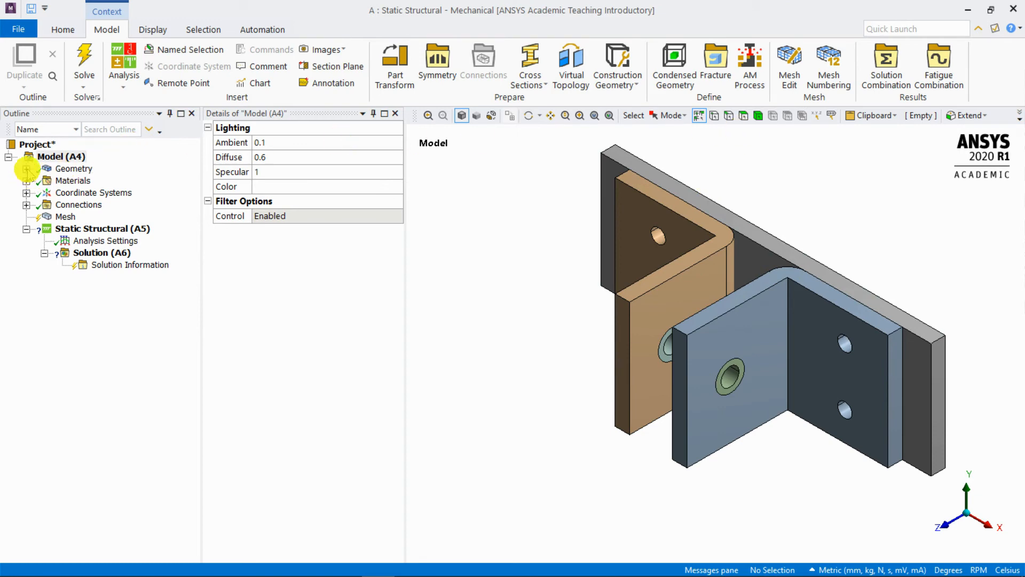
left_click(26, 169)
left_click(45, 193)
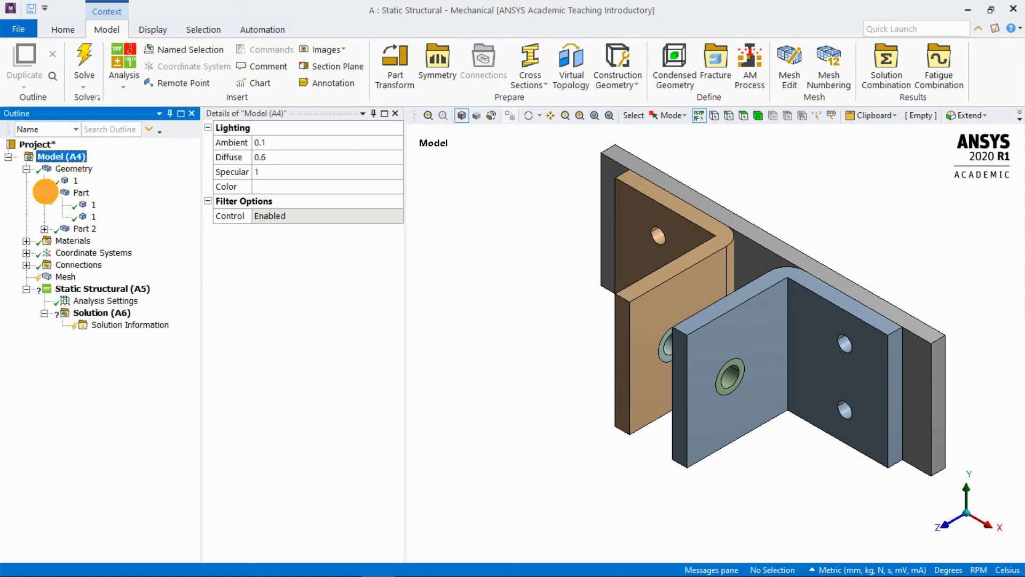
left_click(45, 228)
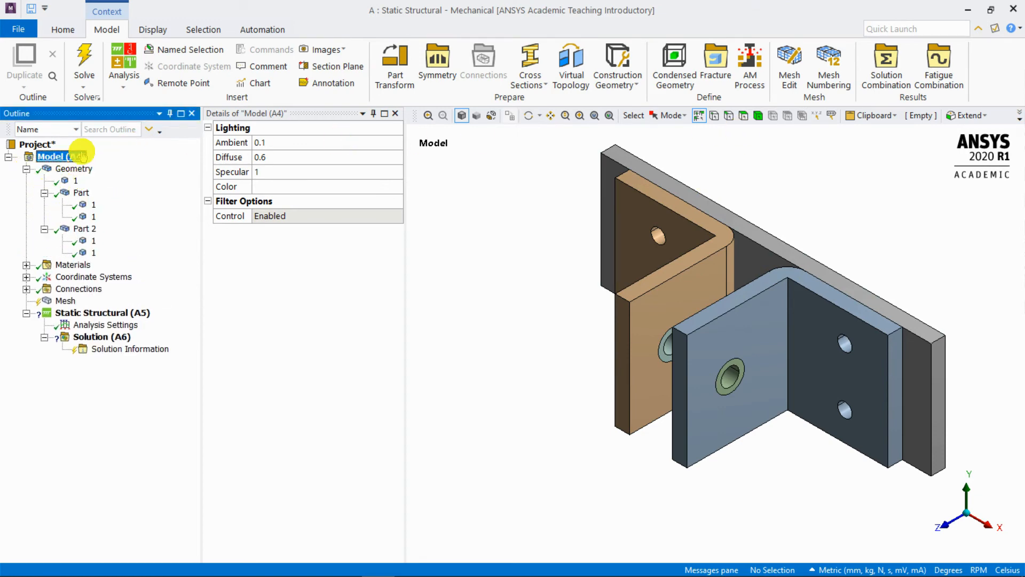
Go through each body under Geometry to check which piece of the wheel support it represents
left_click(73, 181)
left_click(94, 205)
left_click(93, 217)
left_click(93, 240)
left_click(93, 253)
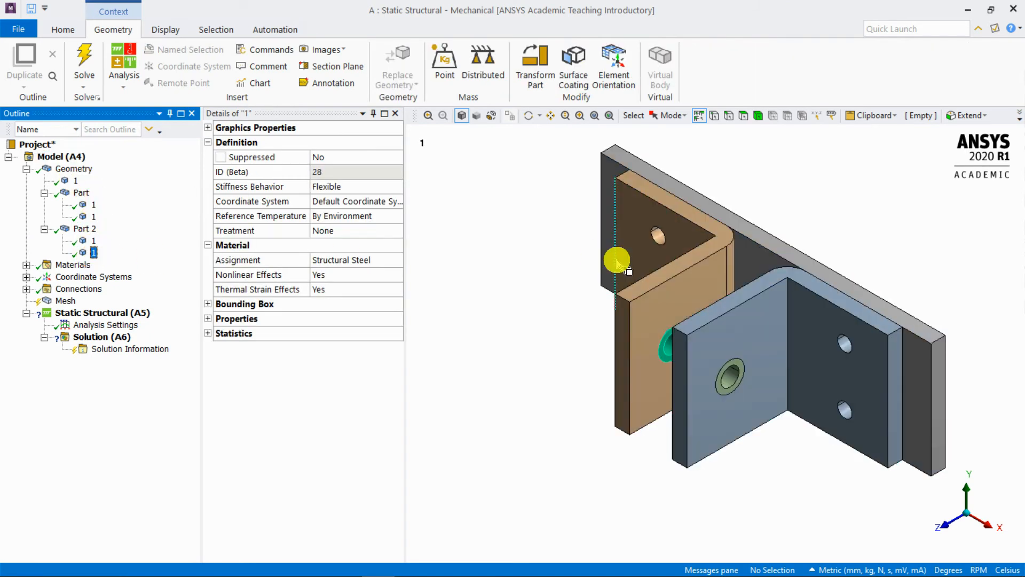
left_click(73, 181)
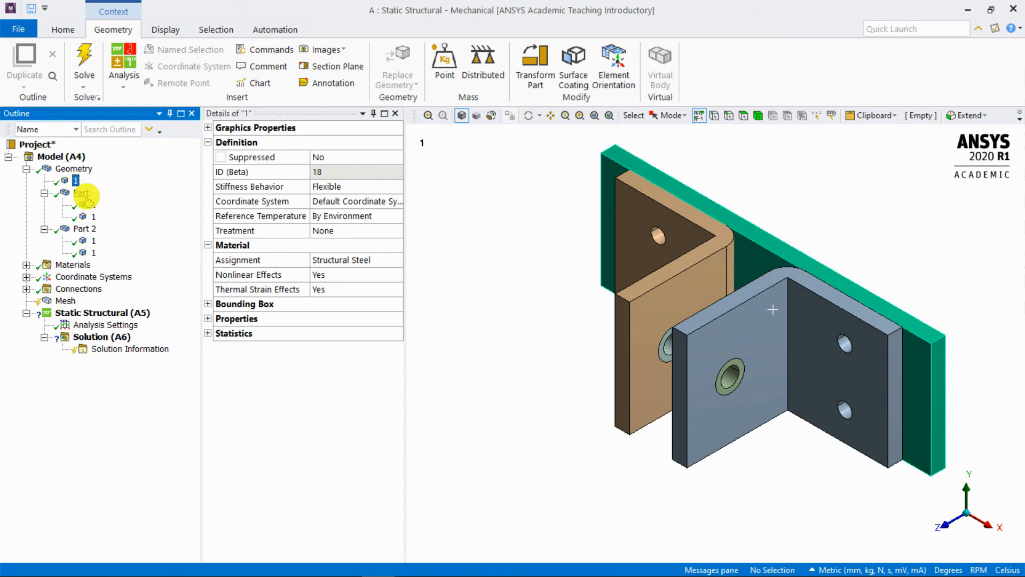
Look through Part and its two bodies, and assign Structural Steel to the bracket body of Part
left_click(82, 194)
middle_click_drag(697, 275, 731, 159)
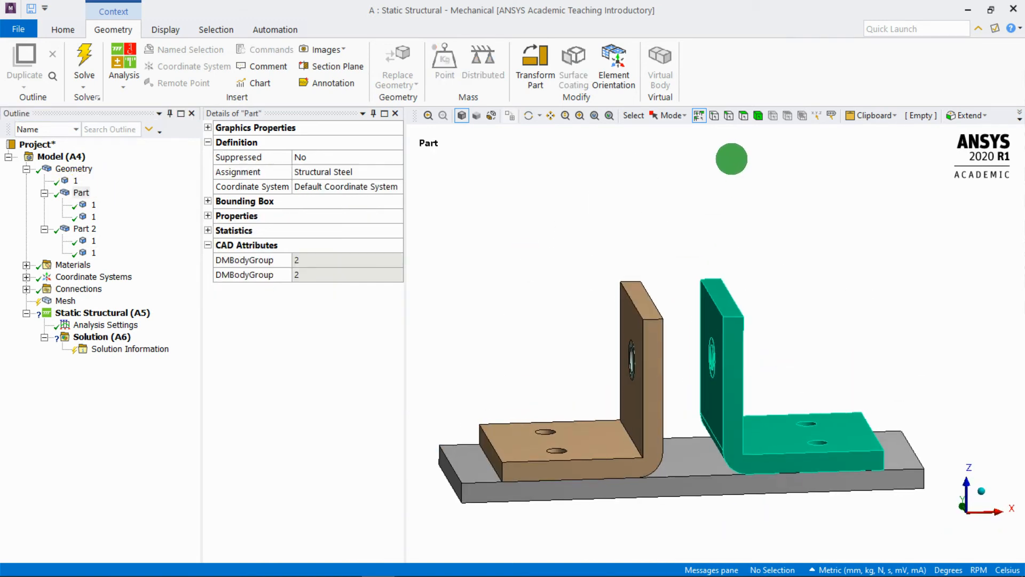
left_click(88, 205)
left_click(91, 218)
left_click(94, 206)
left_click(399, 261)
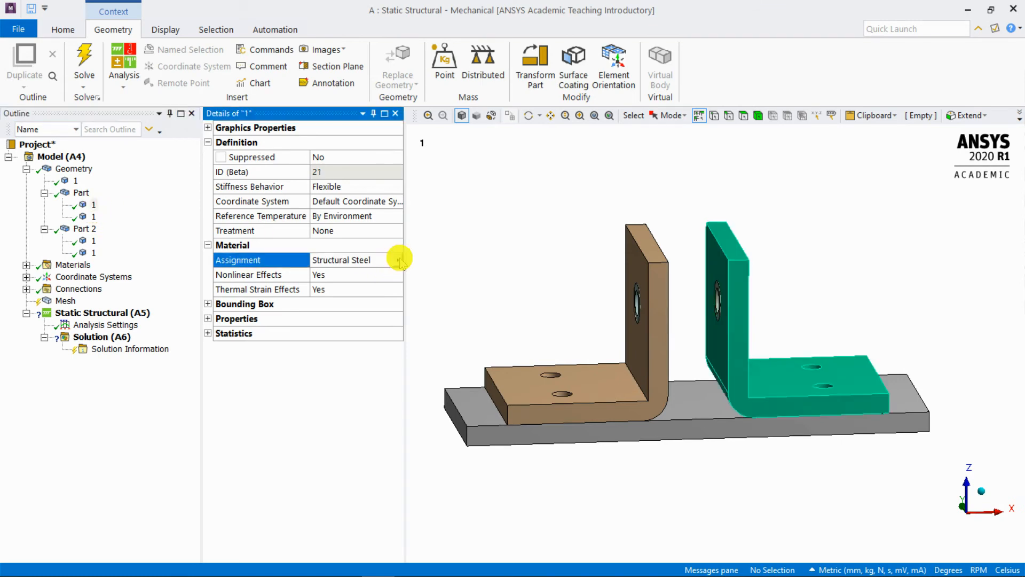
left_click(400, 260)
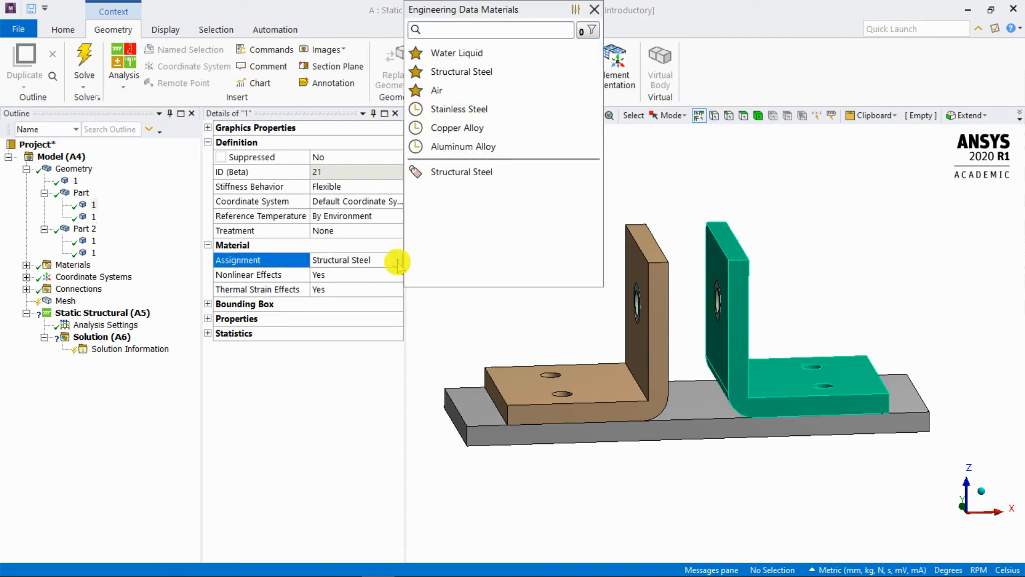
left_click(466, 173)
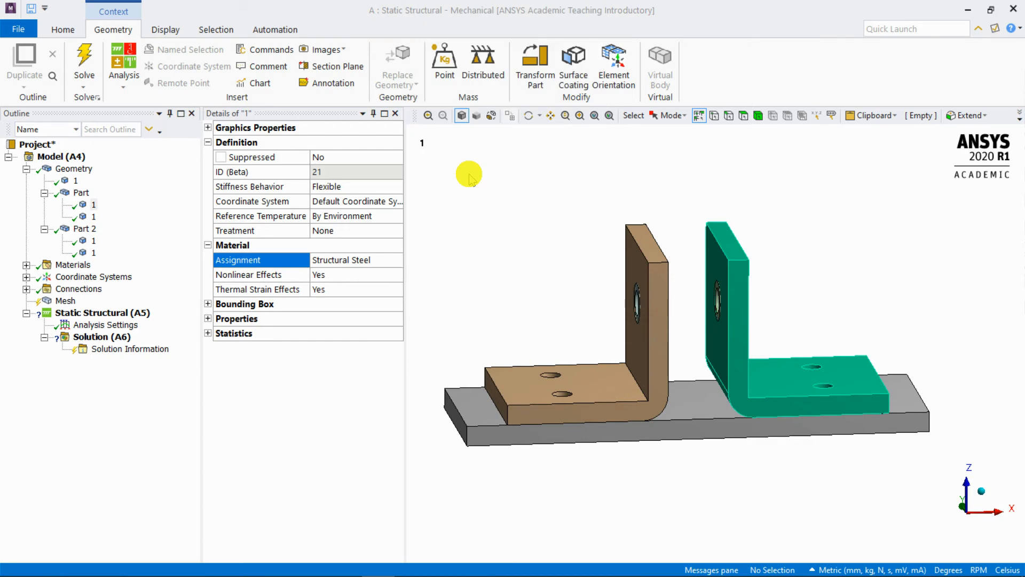
Assign Copper Alloy to the ring body of Part and check the material assignments of Part and its bodies
left_click(94, 217)
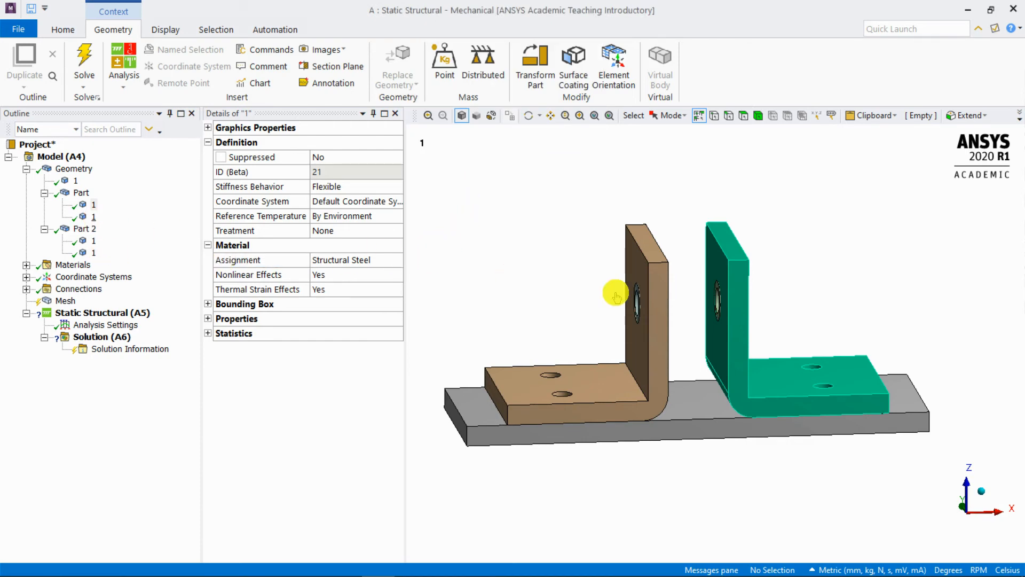
left_click(400, 259)
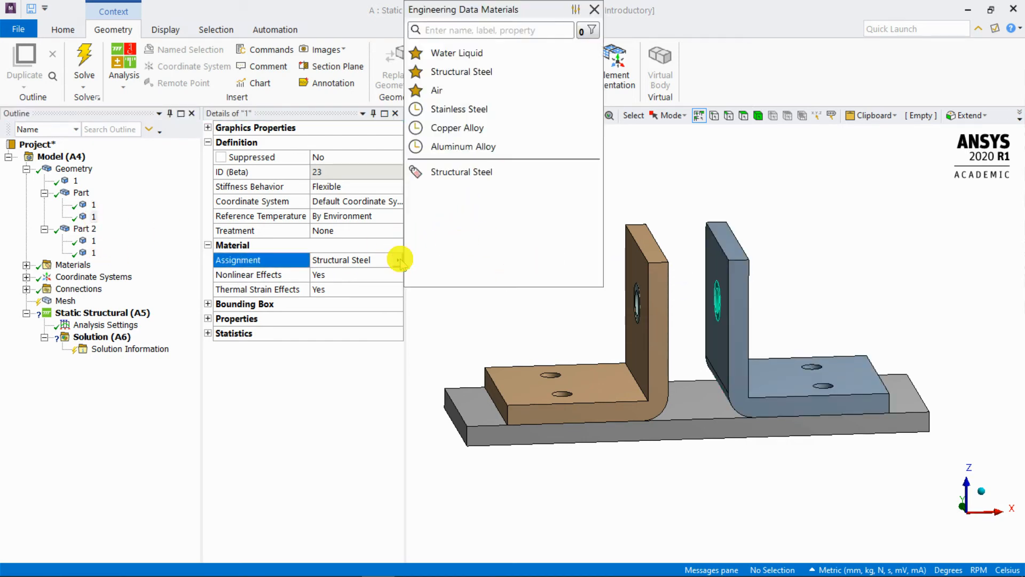
left_click(477, 131)
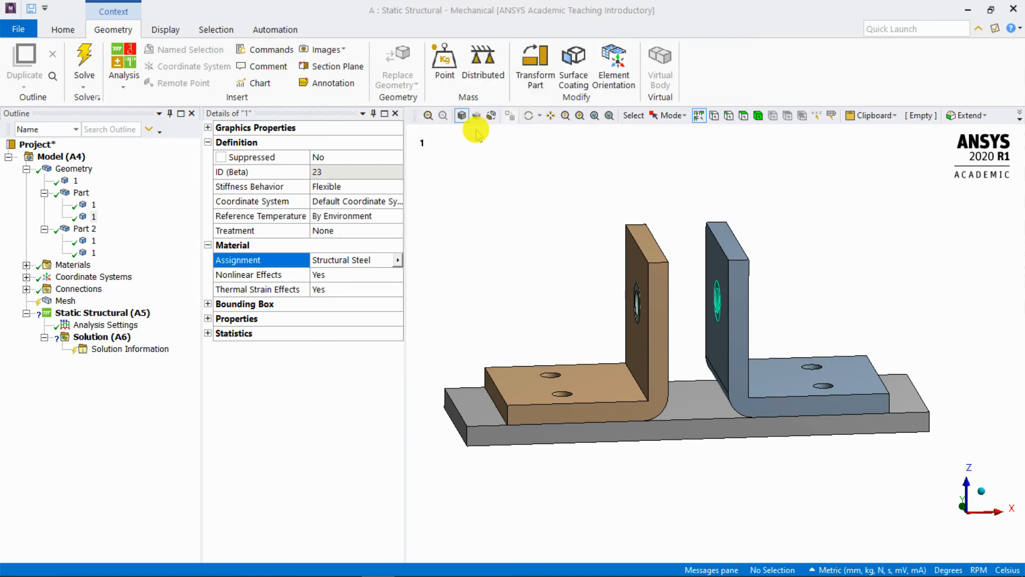
left_click(82, 192)
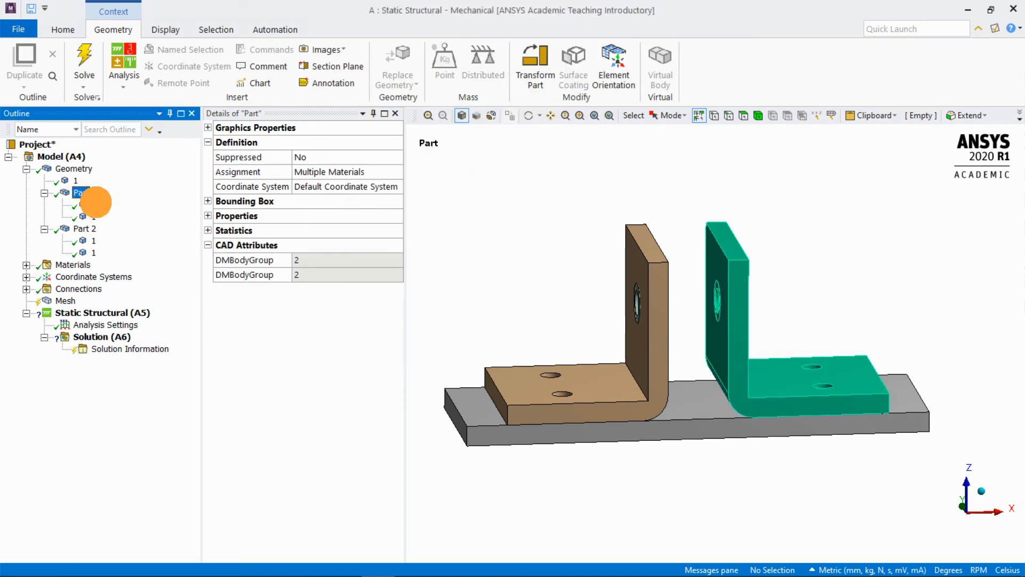
left_click(87, 204)
left_click(86, 216)
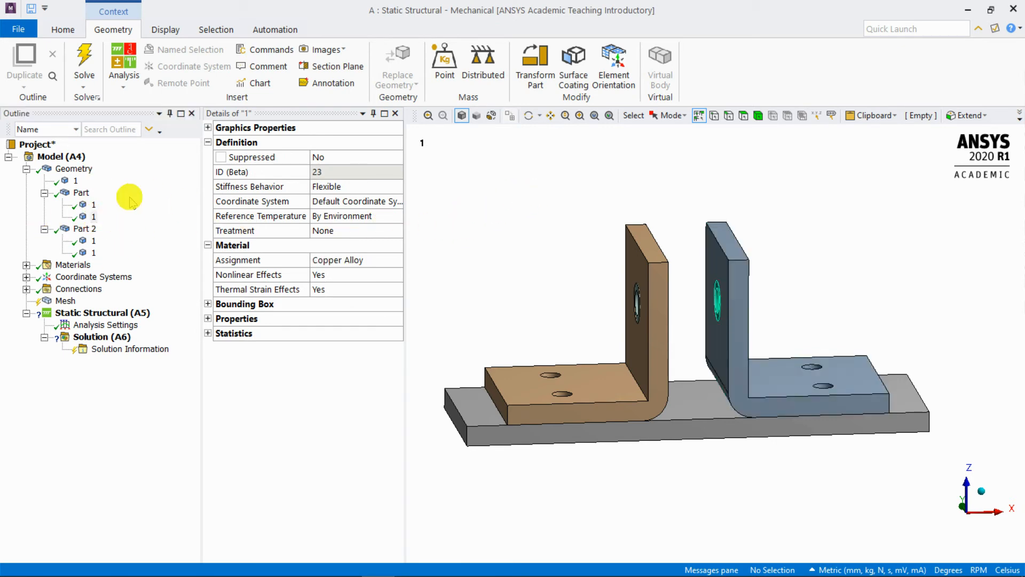
left_click(556, 227)
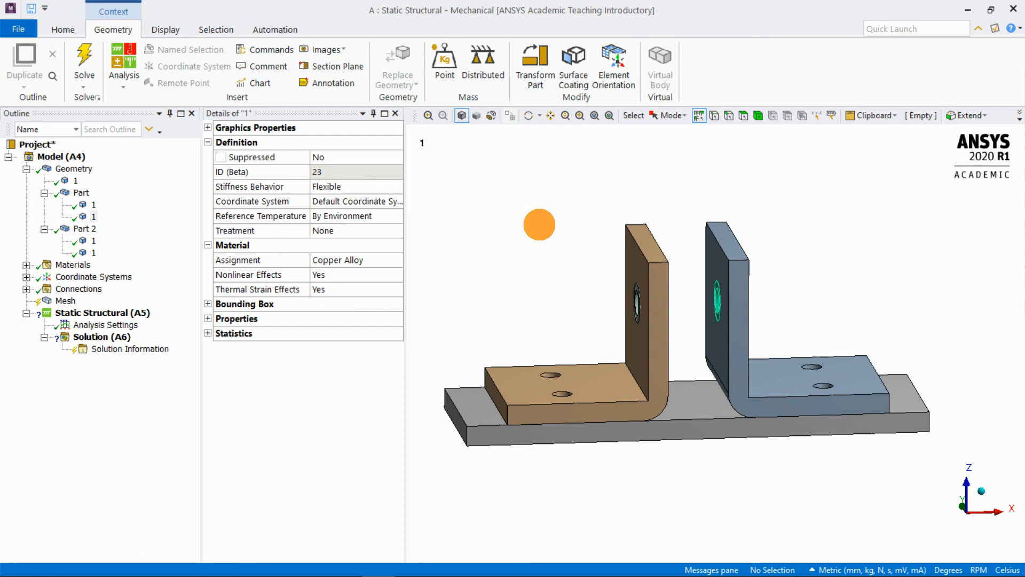
Expand the model's Contacts and examine the contact and target faces of Contact Region and Contact Region 2
left_click(26, 288)
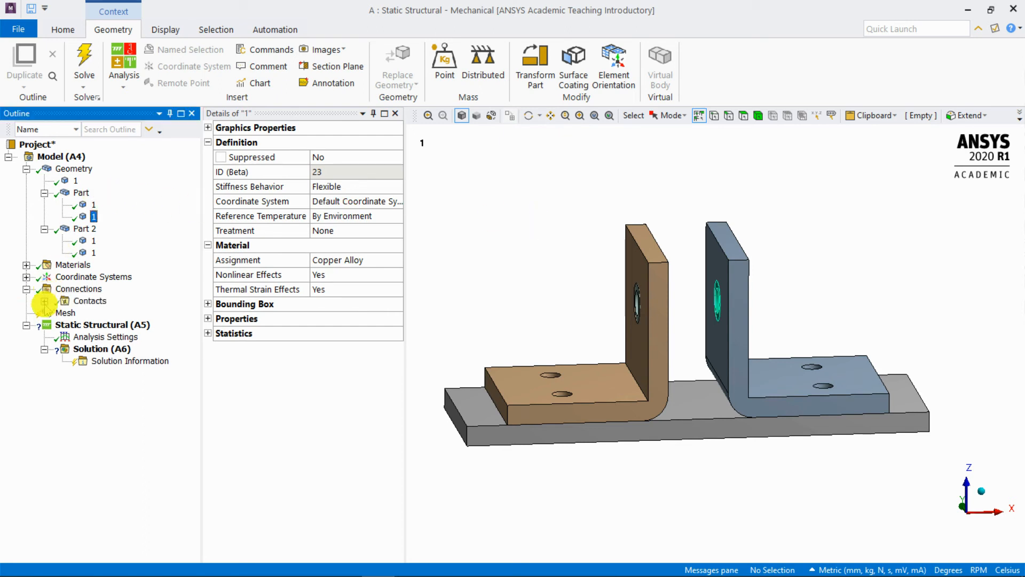
left_click(44, 301)
left_click(515, 201)
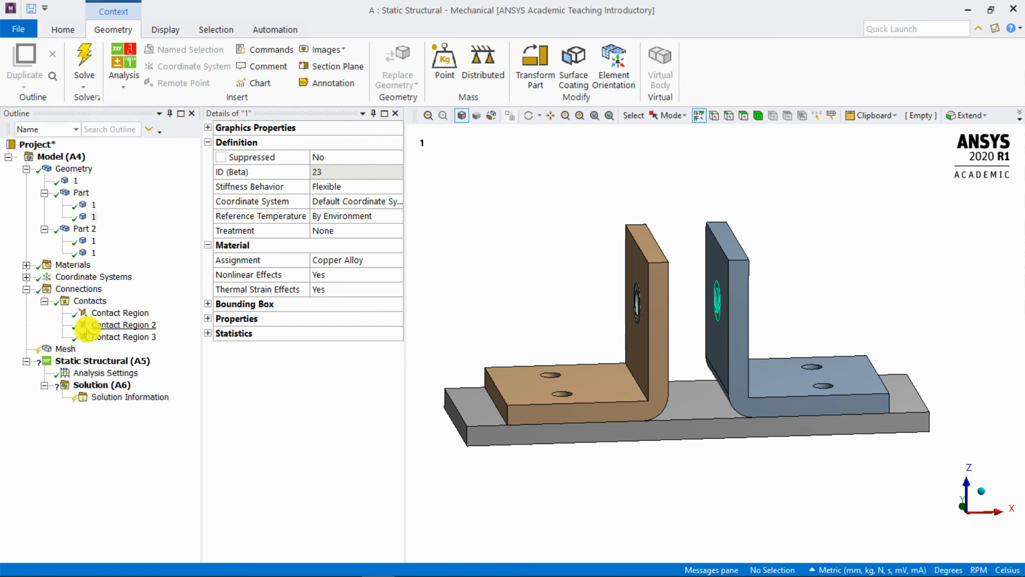
left_click(141, 314)
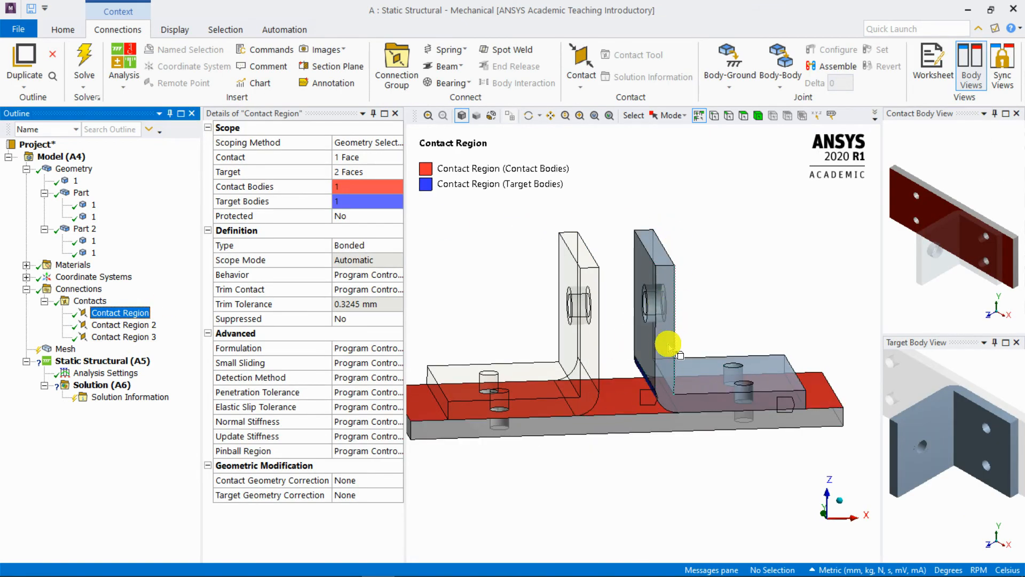
middle_click_drag(944, 436, 995, 407)
middle_click_drag(956, 251, 993, 180)
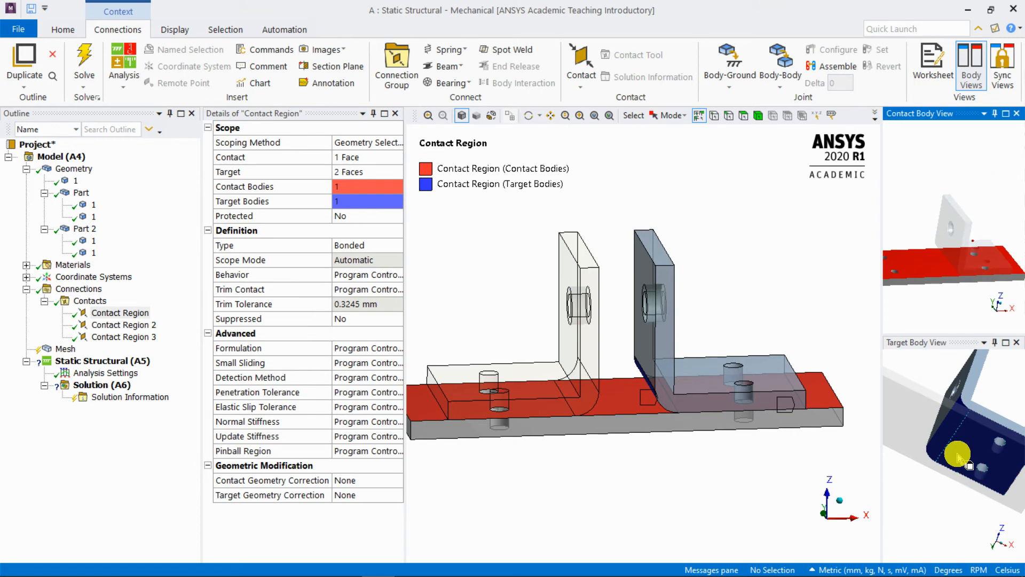
left_click(136, 325)
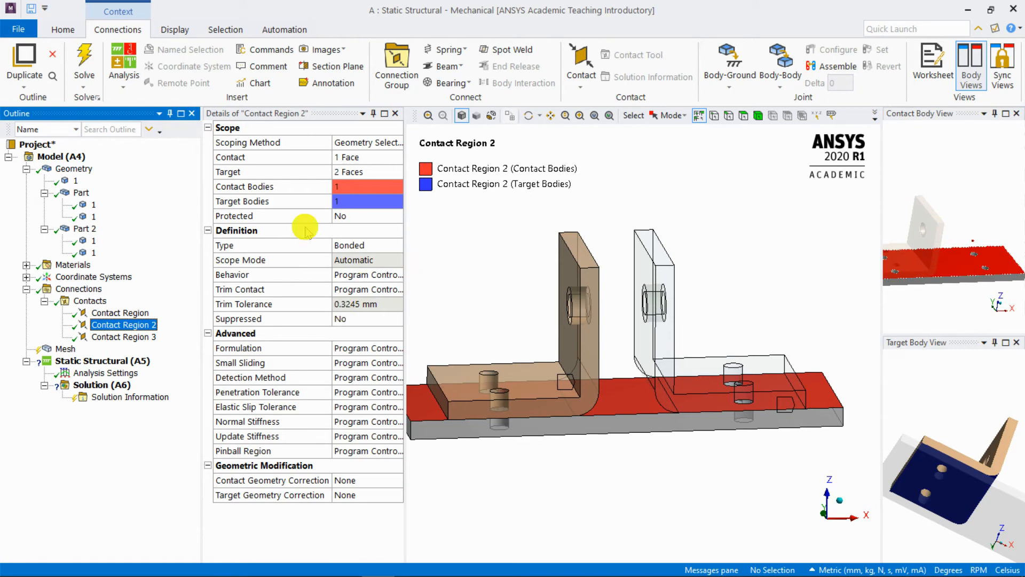
Examine the contact and target faces of Contact Region 3, between the ring and its bracket
left_click(133, 337)
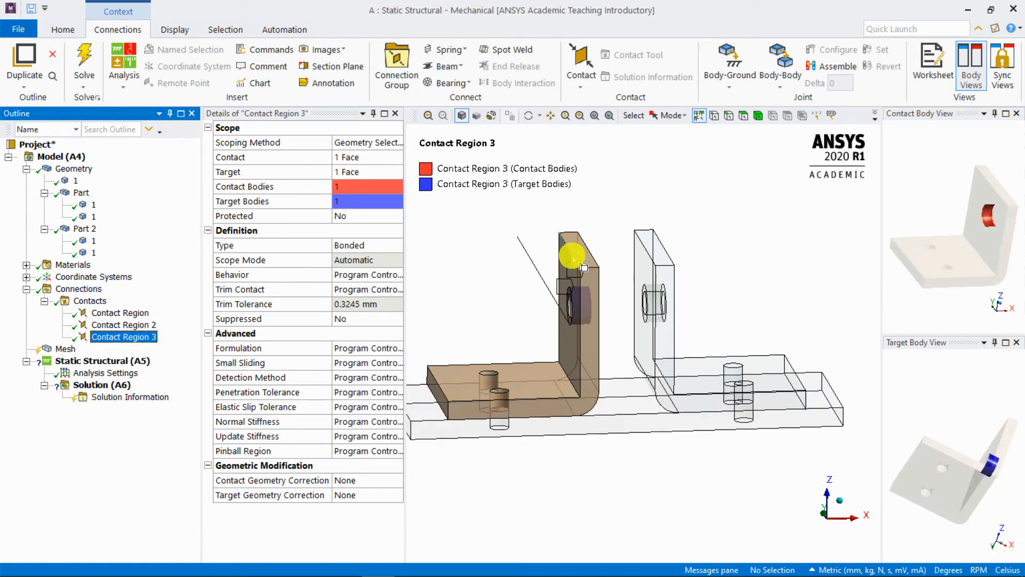
mouse_move(571, 294)
middle_mouse_down()
mouse_move(602, 274)
mouse_move(566, 311)
middle_mouse_up()
scroll(566, 311, "up", 5)
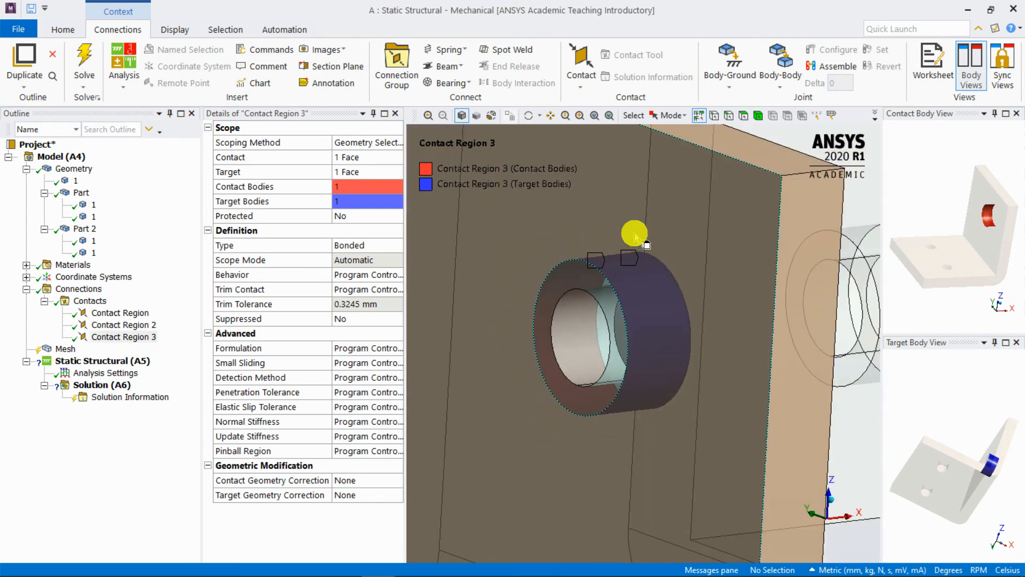
scroll(656, 245, "down", 4)
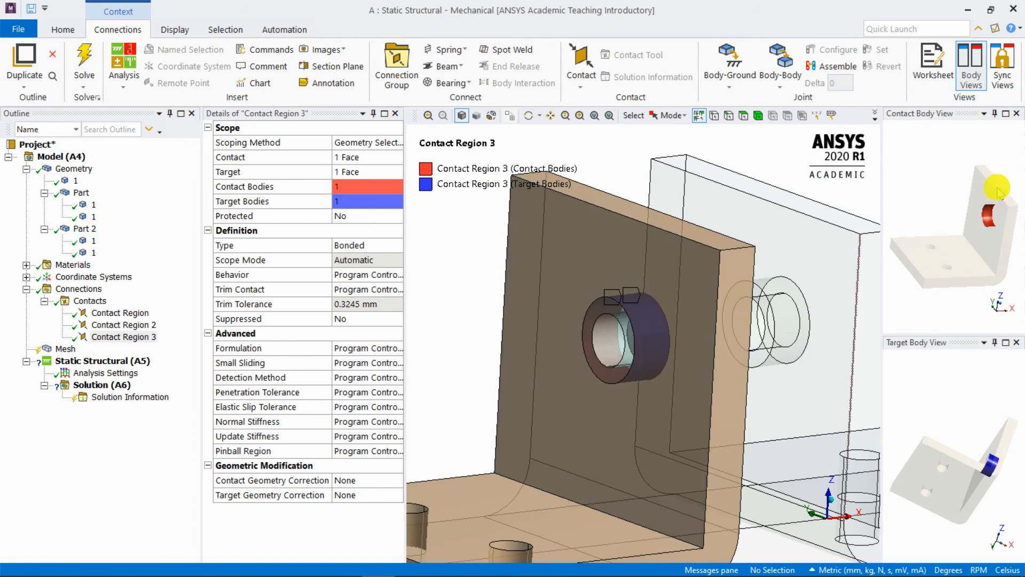
right_click_drag(997, 188, 972, 236)
right_click_drag(1000, 450, 976, 471)
middle_click_drag(952, 455, 946, 436)
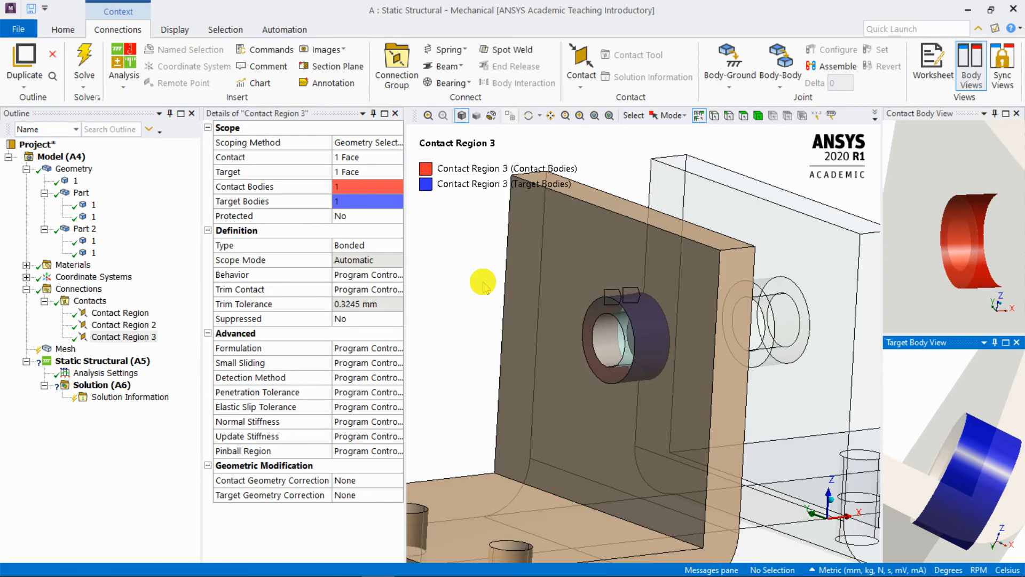
scroll(619, 306, "down", 10)
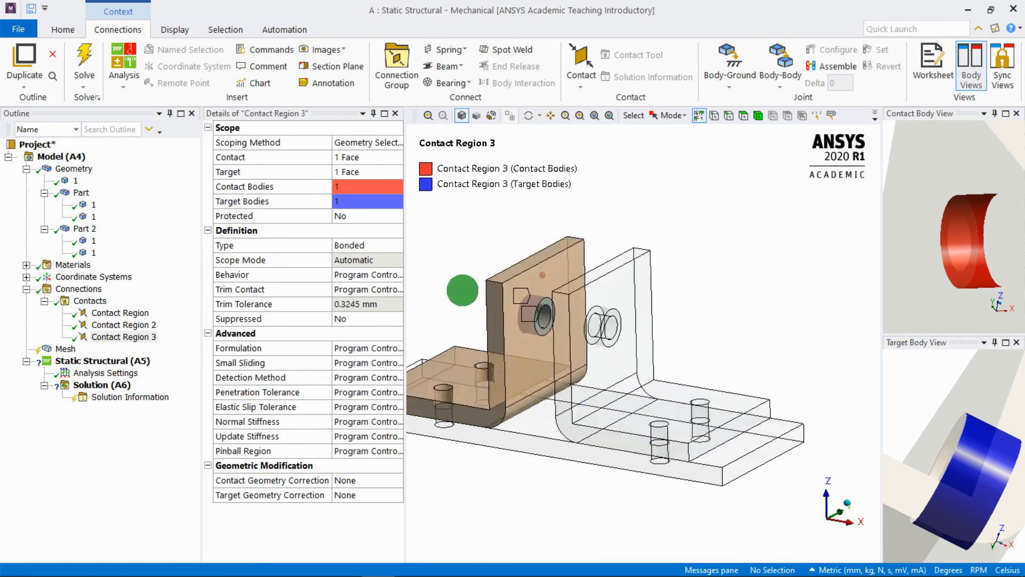
middle_click_drag(510, 237, 723, 259)
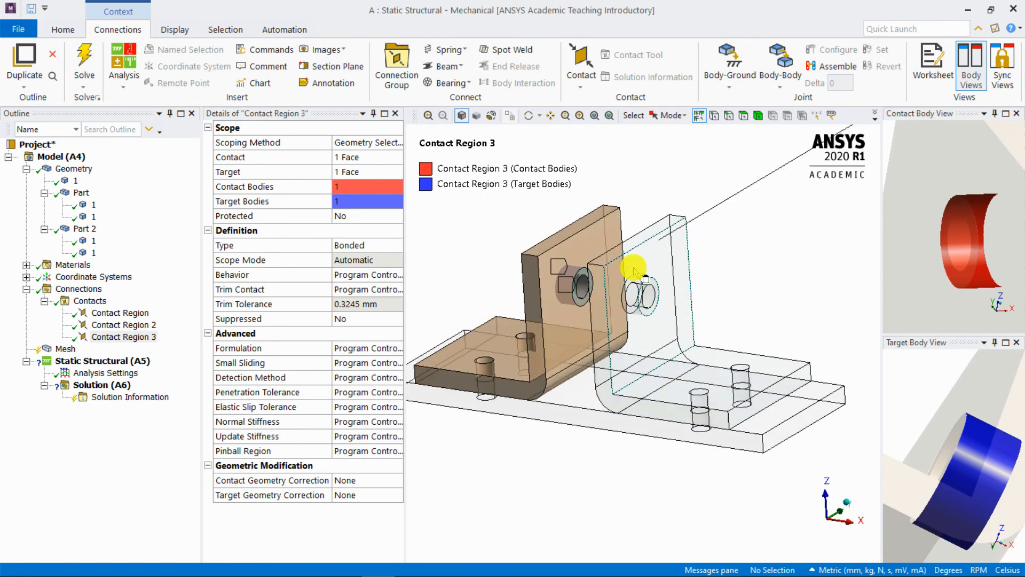
mouse_move(487, 247)
middle_mouse_down()
mouse_move(556, 234)
mouse_move(592, 261)
mouse_move(570, 274)
middle_mouse_up()
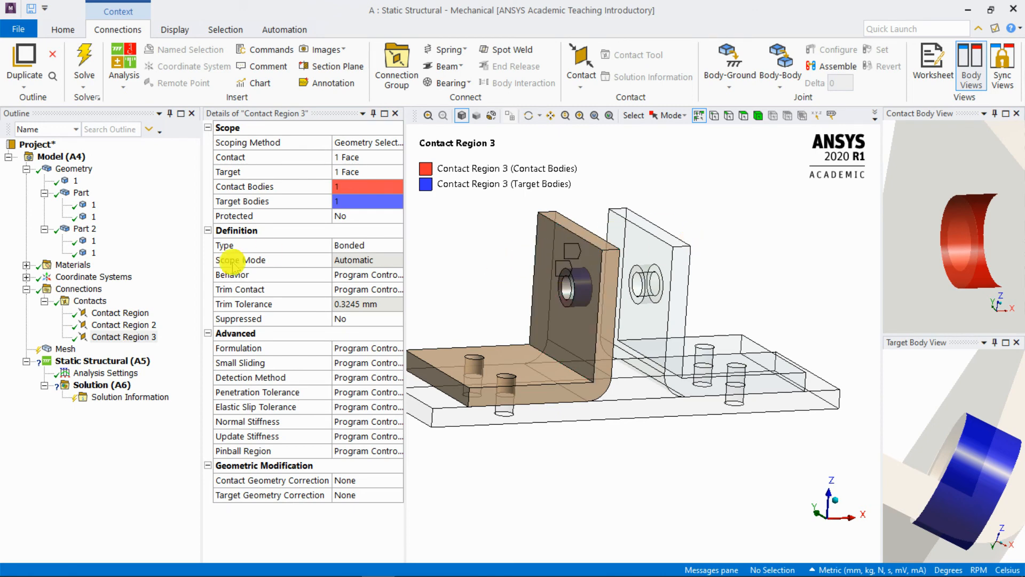
Generate the mesh for all bodies with the default mesh settings
left_click(59, 350)
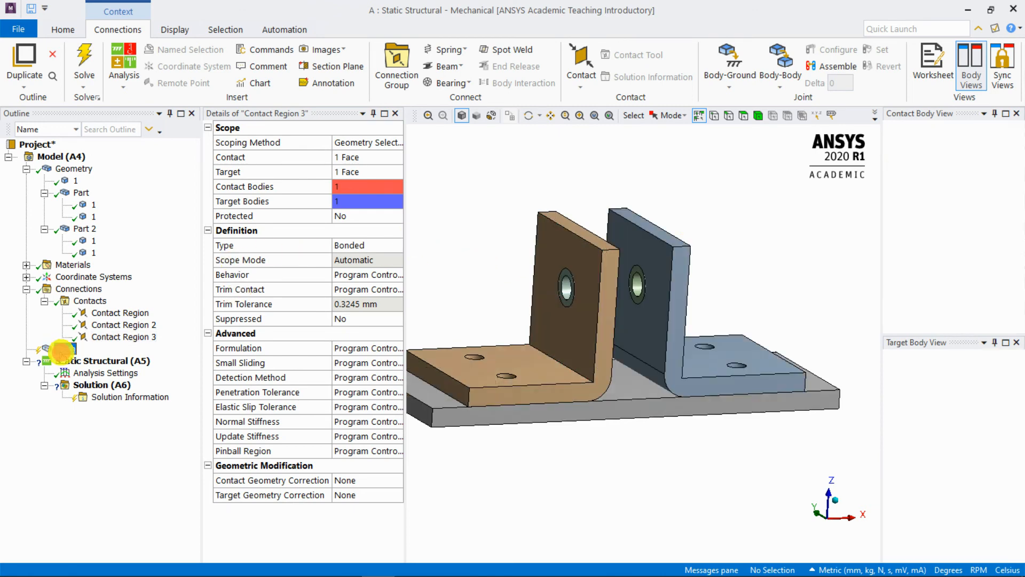
right_click(65, 349)
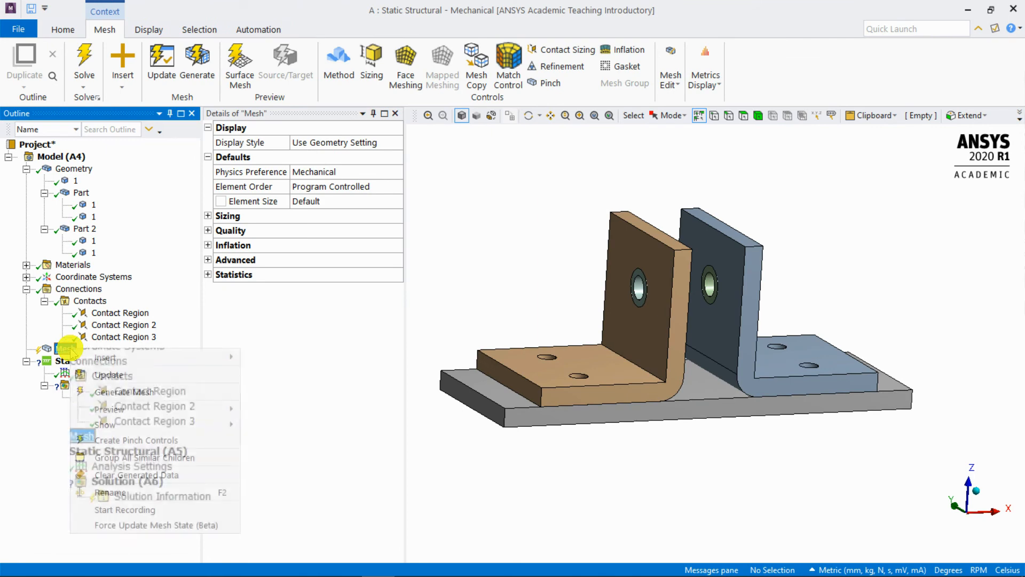
left_click(155, 390)
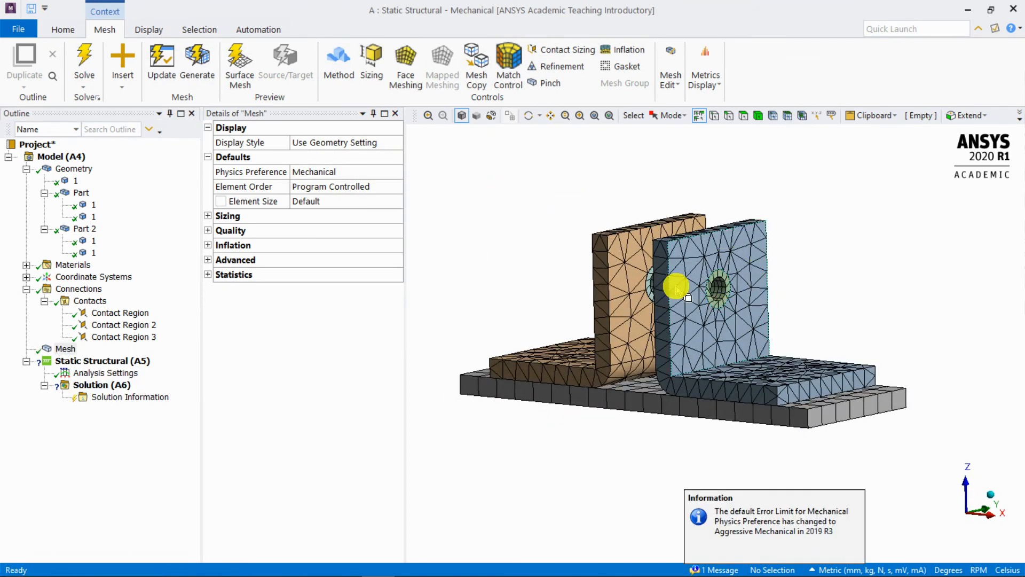
Select mesh nodes along the ring's outer edge in the Part bracket to check node sharing, and clear the selection
scroll(735, 263, "up", 3)
scroll(736, 262, "up", 4)
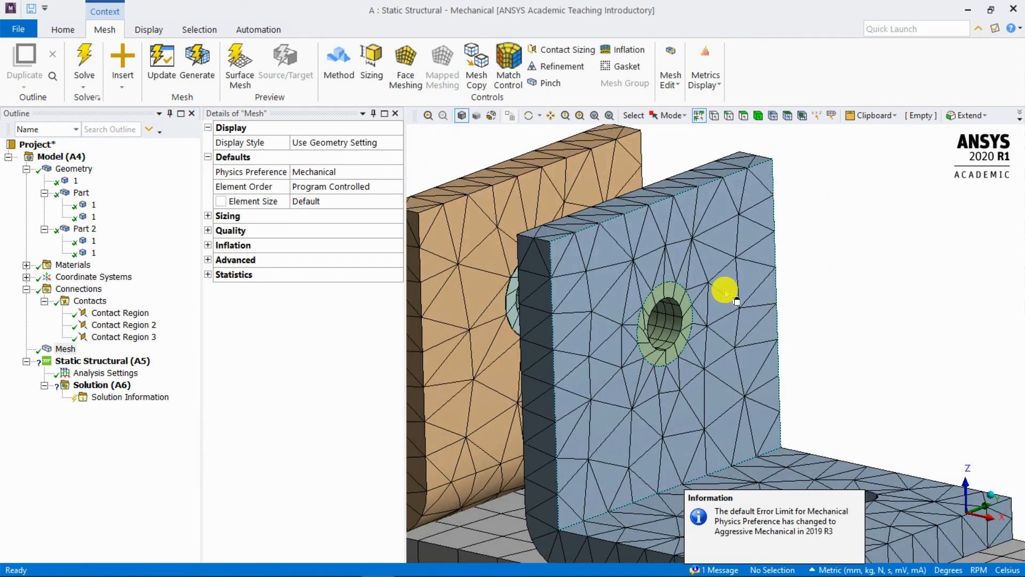
middle_click_drag(699, 290, 763, 204)
left_click(773, 116)
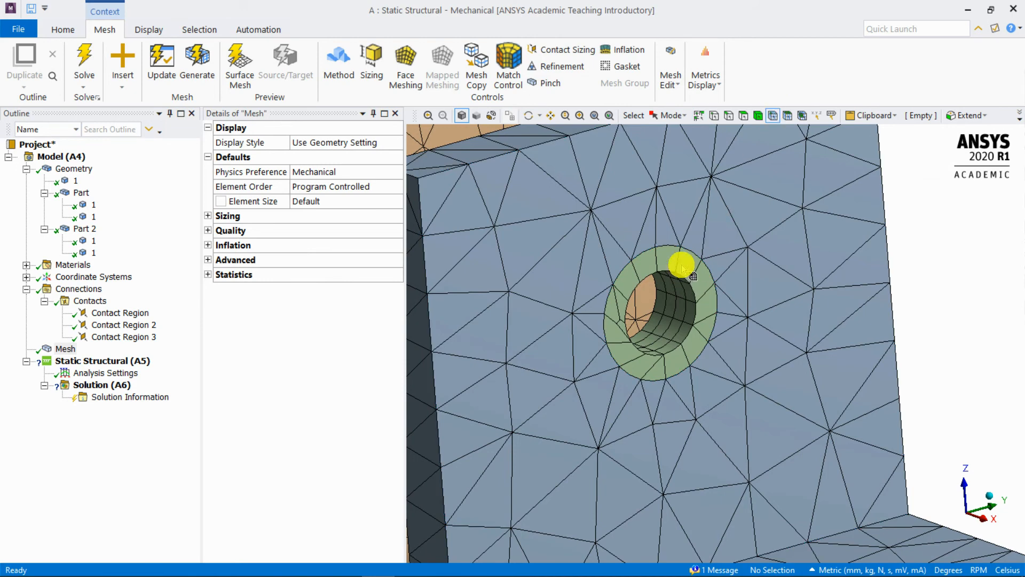
left_click(681, 248)
left_click(658, 248, "ctrl")
left_click(631, 260, "ctrl")
left_click(613, 285, "ctrl")
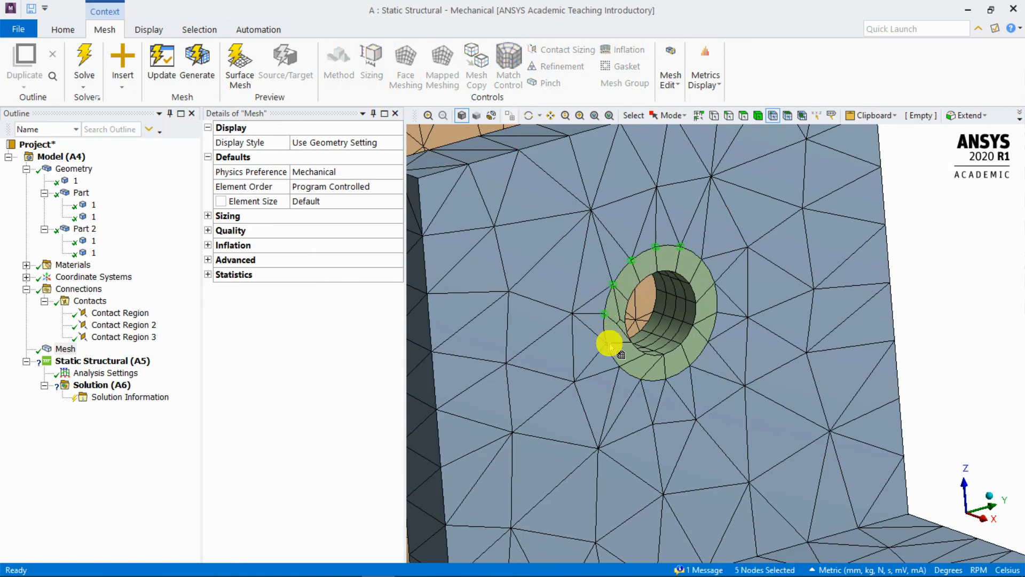
left_click(641, 380, "ctrl")
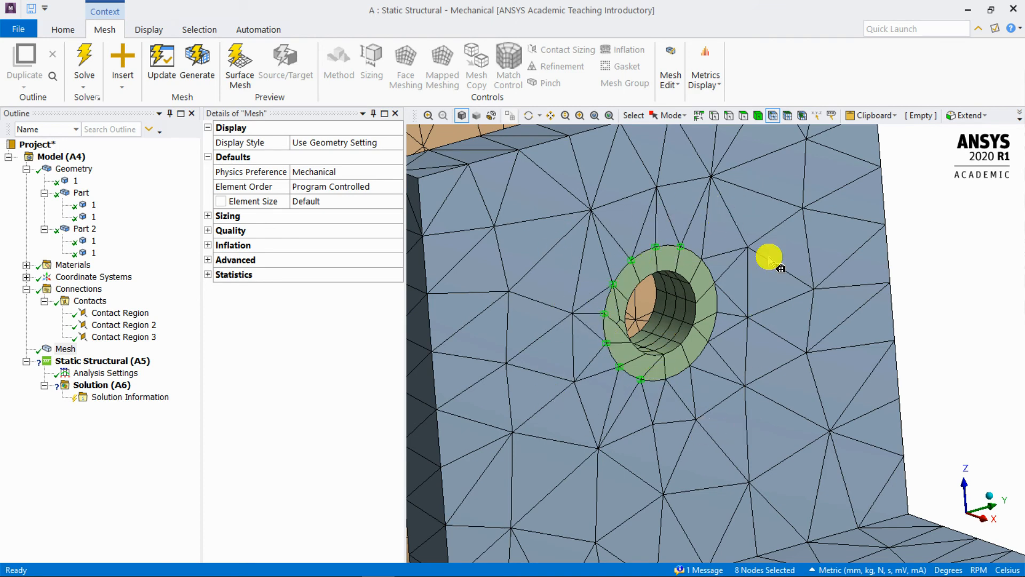
middle_click_drag(638, 242, 623, 343)
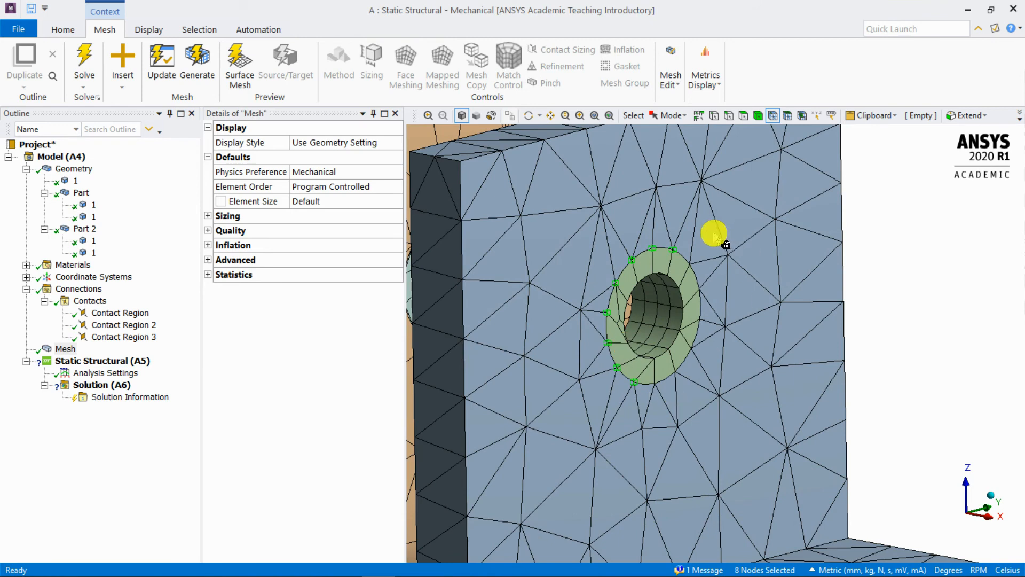
mouse_move(647, 222)
middle_mouse_down()
mouse_move(654, 232)
mouse_move(644, 223)
middle_mouse_up()
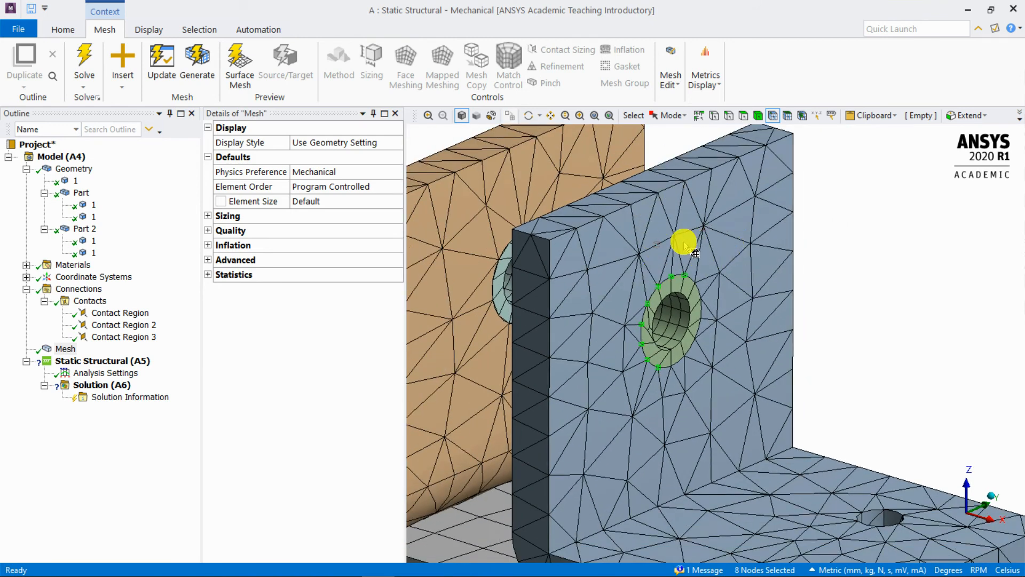
left_click(823, 275)
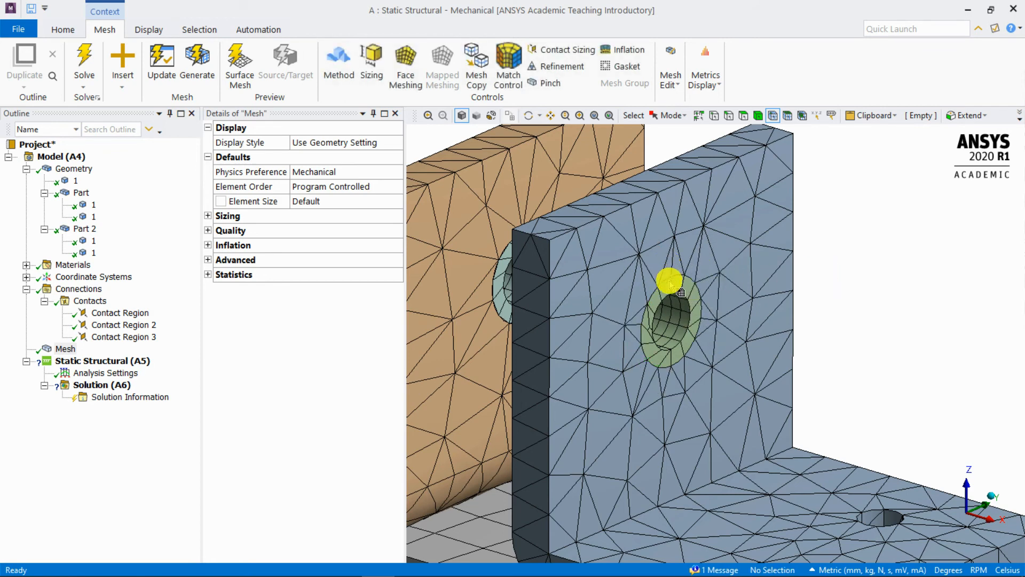
Select mesh nodes along the ring's outer edge in the Part 2 bracket and examine closely whether ring and bracket nodes coincide
middle_click_drag(607, 261, 929, 257)
scroll(635, 337, "up", 4)
middle_click_drag(634, 330, 687, 332)
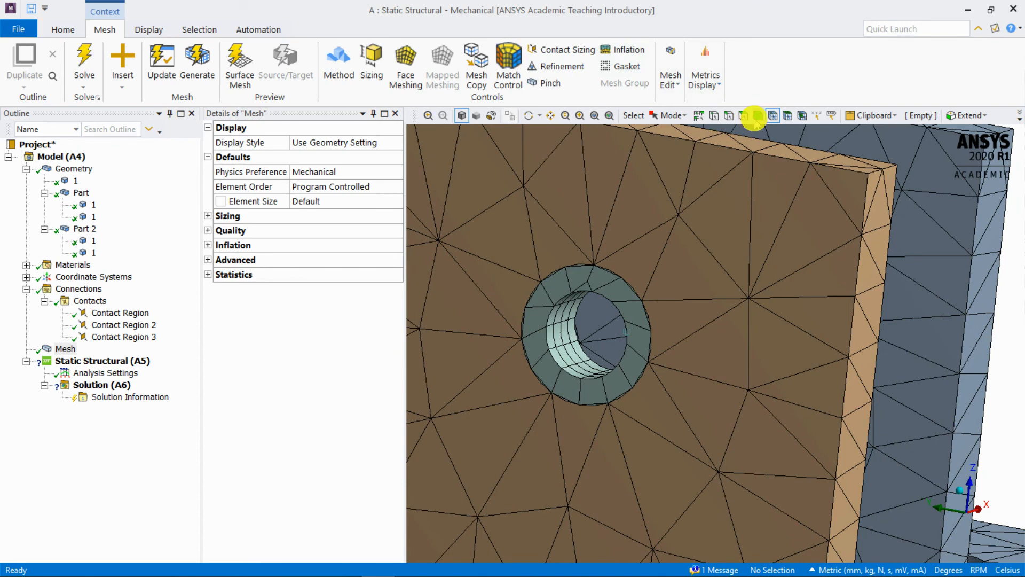
left_click(622, 278)
left_click(594, 264, "ctrl")
left_click(565, 266, "ctrl")
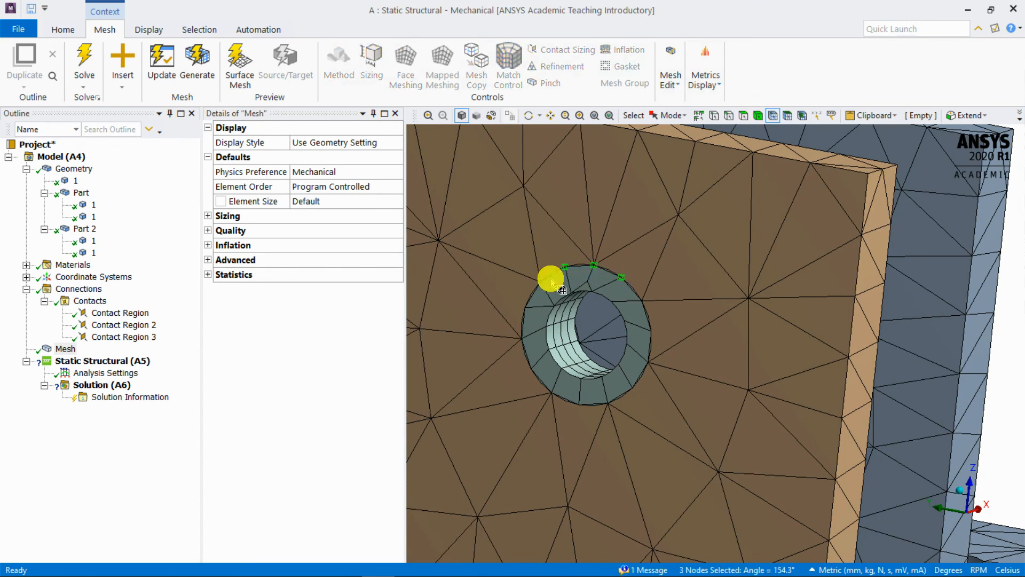
left_click(522, 337, "ctrl")
right_click_drag(612, 258, 548, 289)
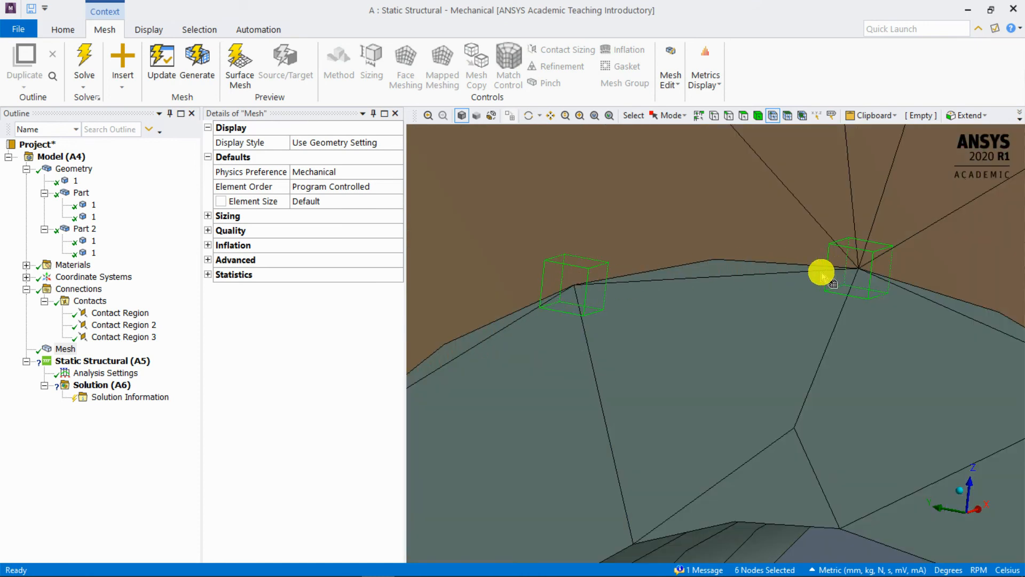
Examine the selected nodes around the ring in the Part 2 bracket, clear the selection, and compare the meshes of both brackets
scroll(593, 294, "down", 1)
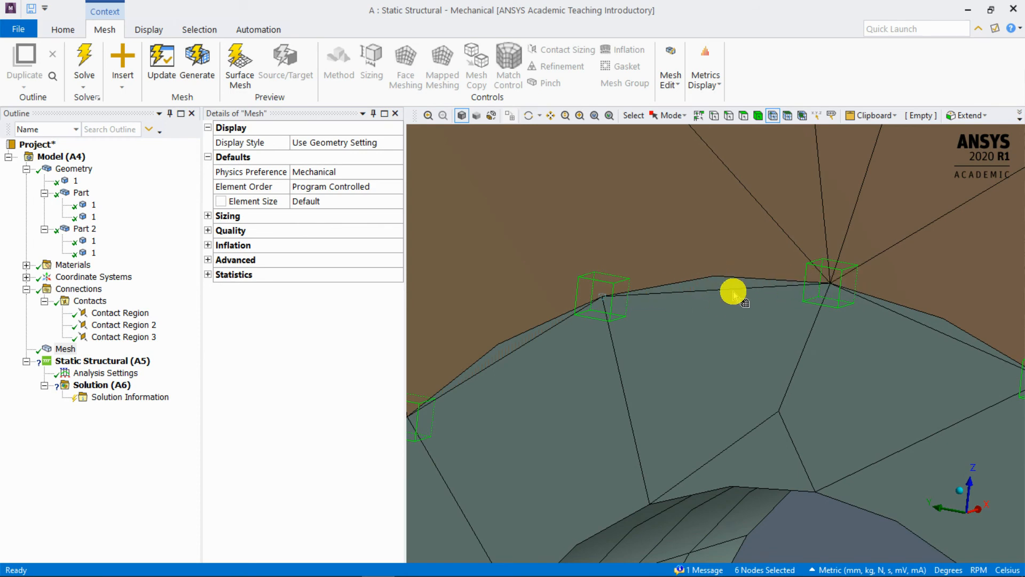
scroll(734, 294, "down", 3)
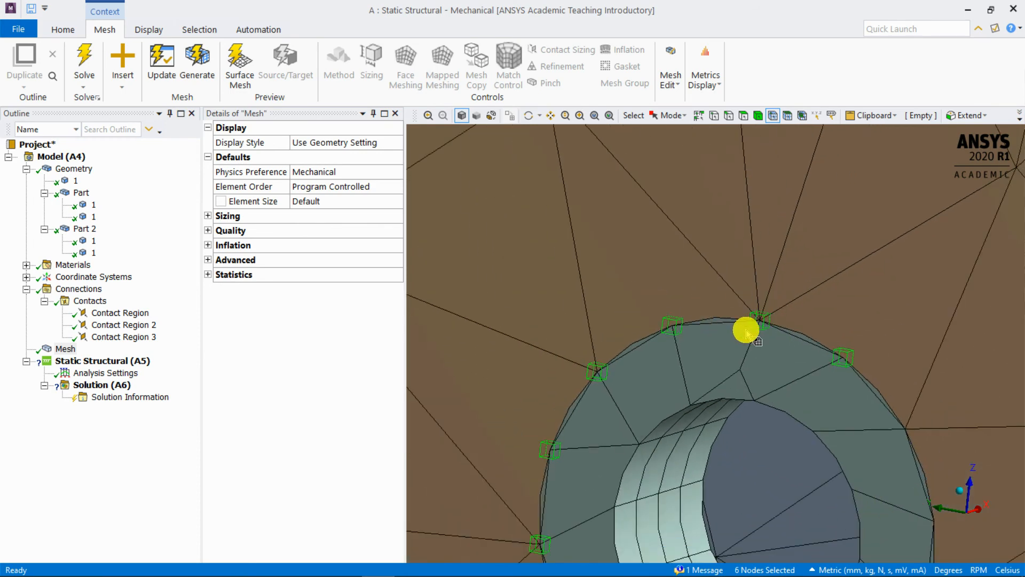
scroll(745, 334, "down", 3)
middle_click_drag(716, 320, 668, 290)
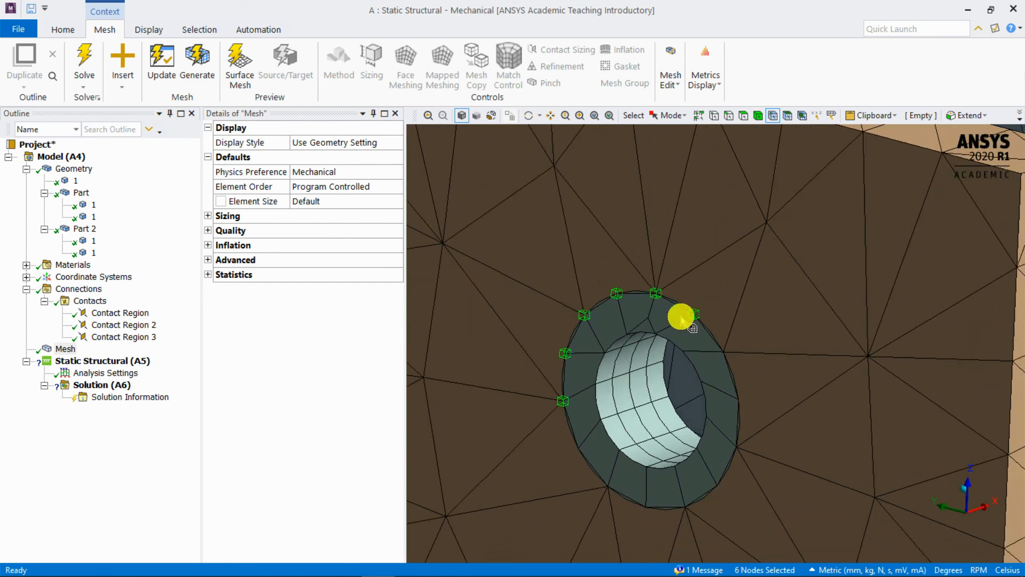
scroll(681, 319, "down", 5)
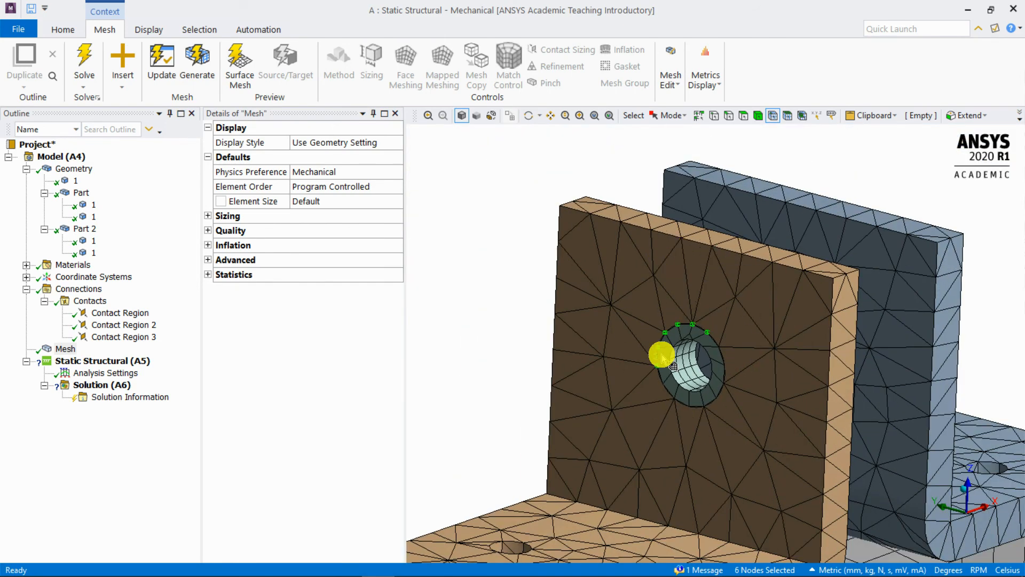
scroll(662, 359, "up", 2)
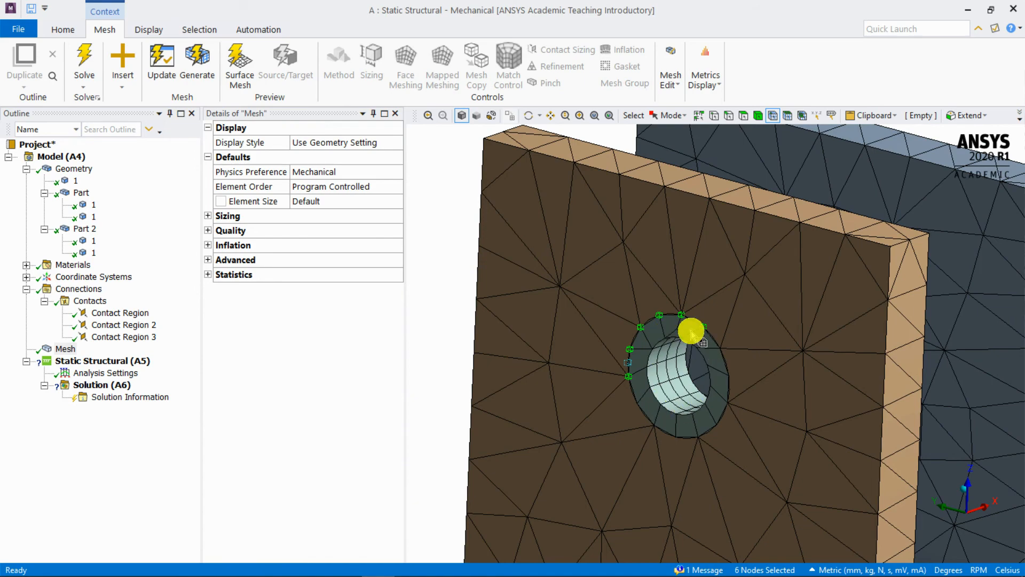
scroll(691, 333, "down", 5)
mouse_move(689, 335)
middle_mouse_down()
mouse_move(470, 310)
mouse_move(851, 277)
middle_mouse_up()
left_click(850, 277)
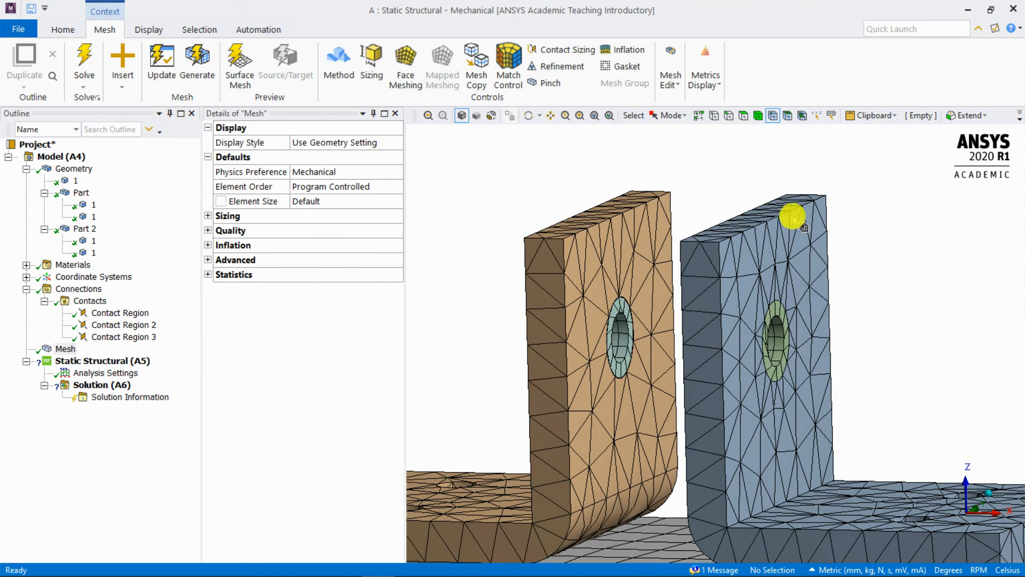
middle_click_drag(844, 280, 797, 277)
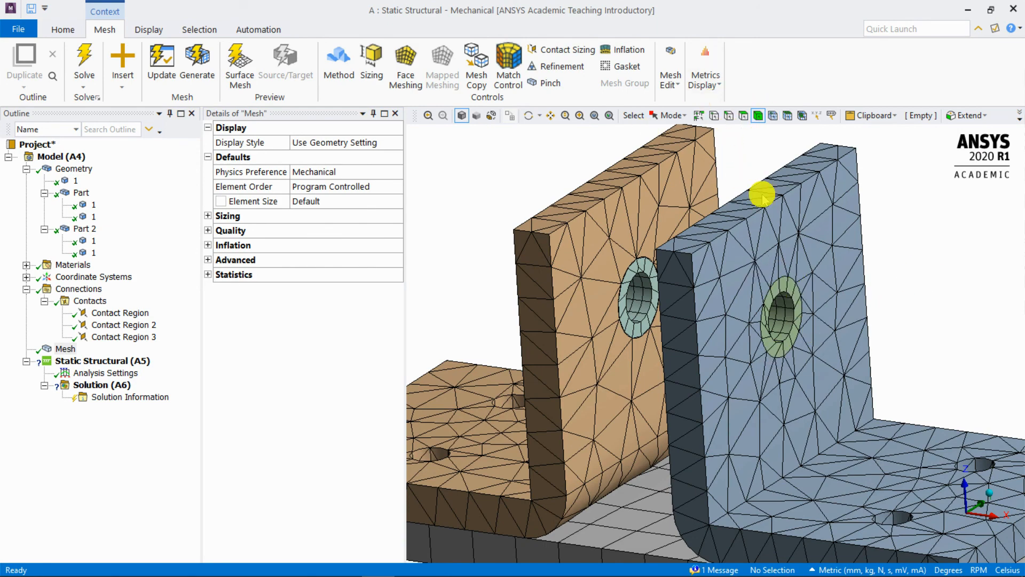
mouse_move(874, 315)
middle_mouse_down()
mouse_move(851, 290)
mouse_move(833, 288)
mouse_move(484, 299)
middle_mouse_up()
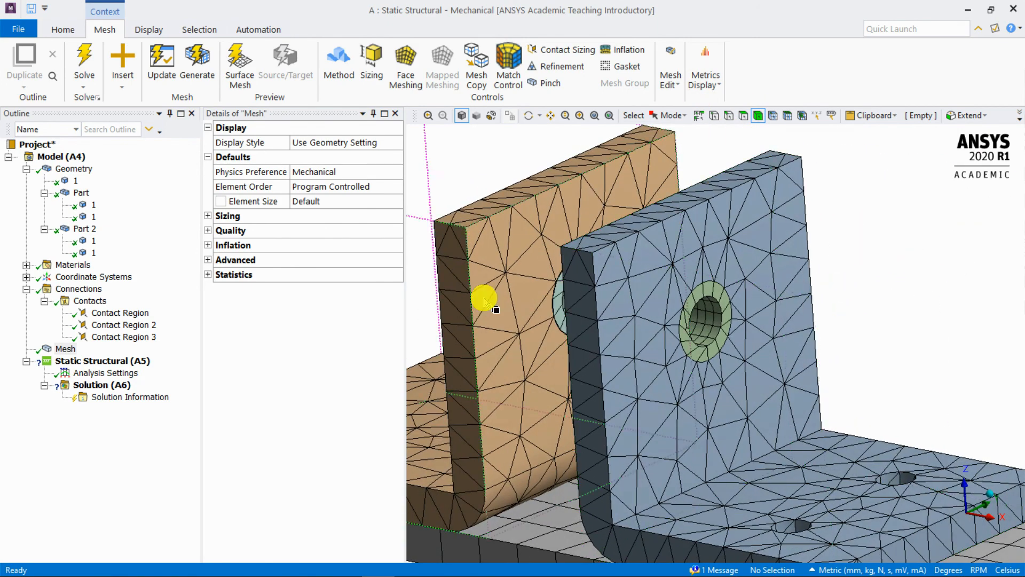
Clear the generated mesh data from all bodies
right_click(62, 345)
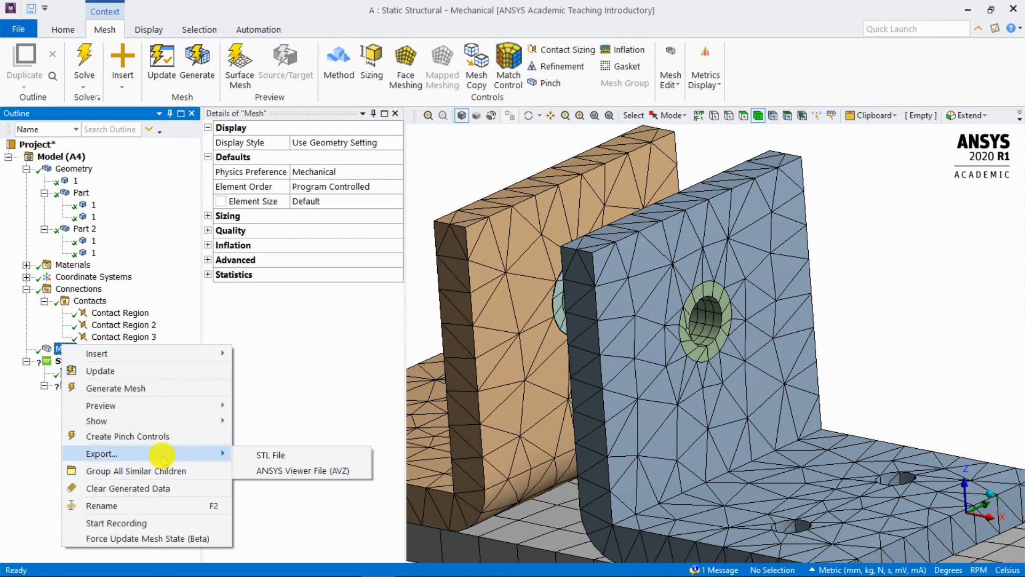
left_click(152, 487)
left_click(555, 342)
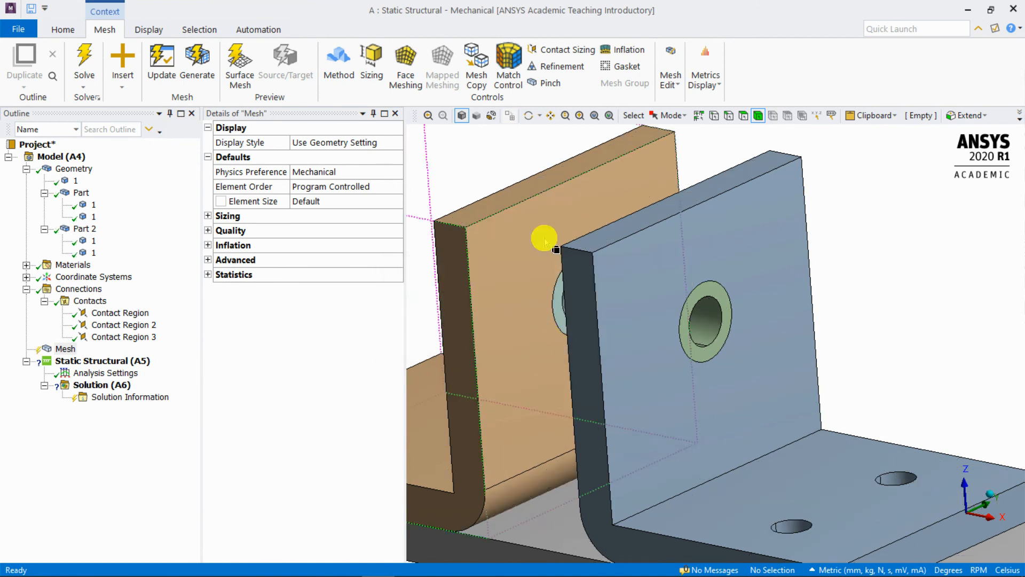
Add a body sizing to the ring in the blue bracket with an element size of 1.0 mm
right_click(714, 295)
left_click(889, 222)
left_click(707, 291)
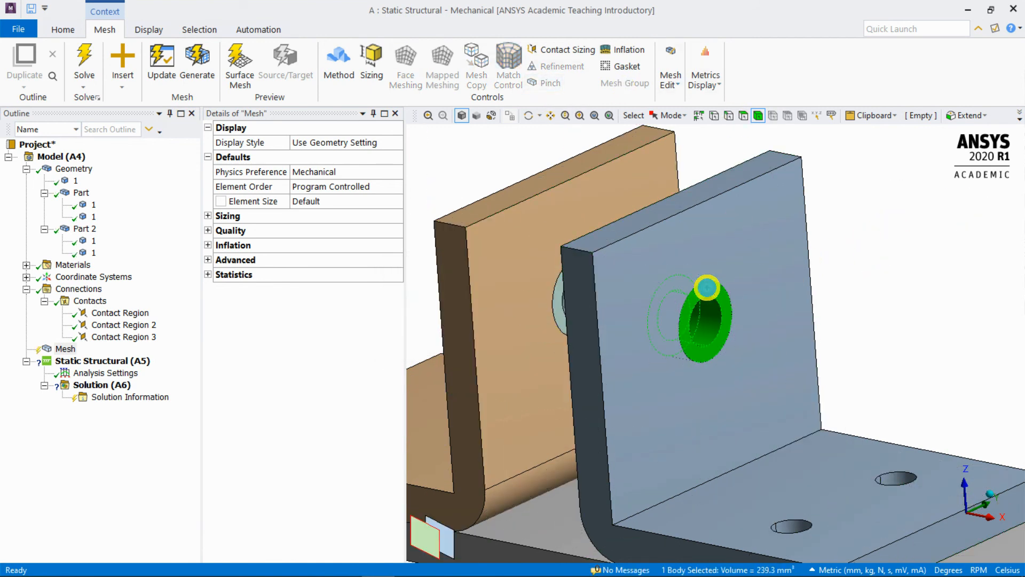
right_click(707, 291)
mouse_move(889, 18)
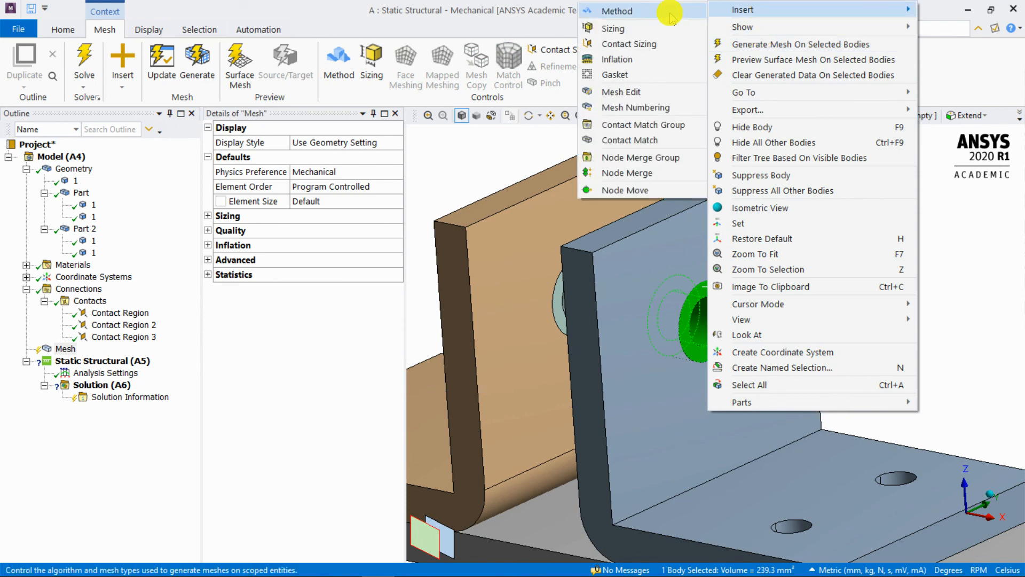
left_click(688, 31)
left_click(348, 214)
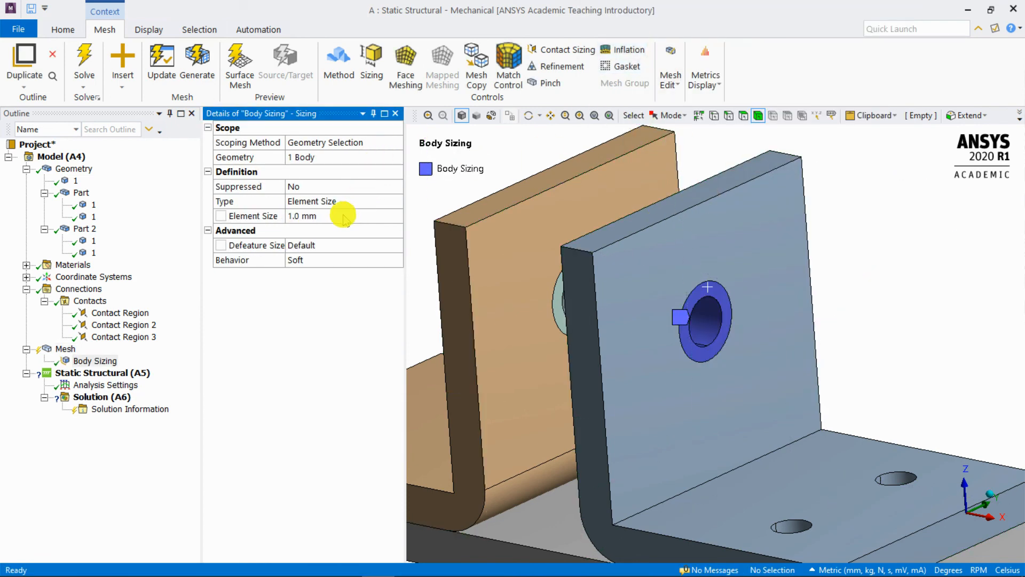
Generate the mesh again with the ring's body sizing applied
left_click(65, 348)
right_click(65, 348)
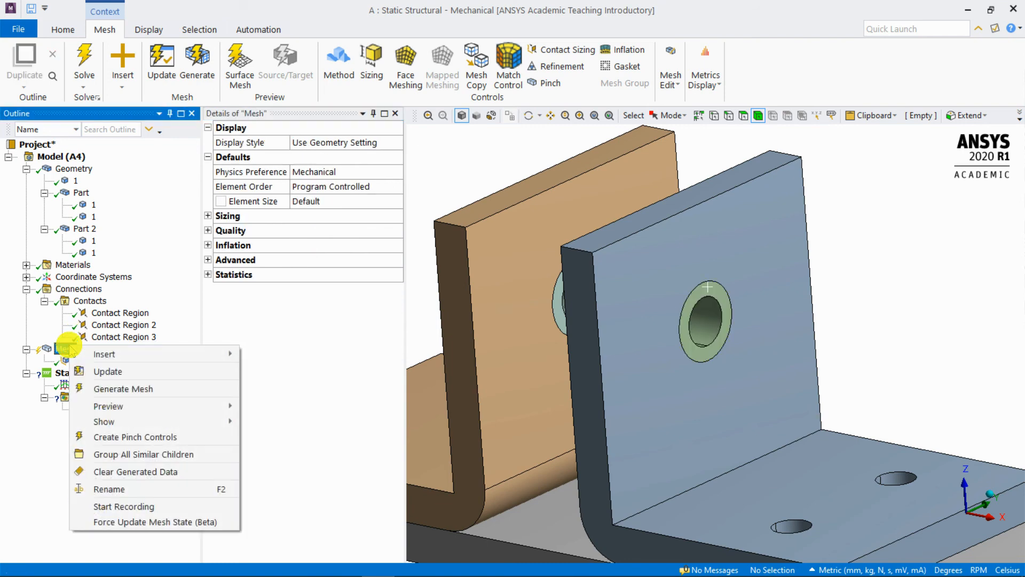
left_click(141, 389)
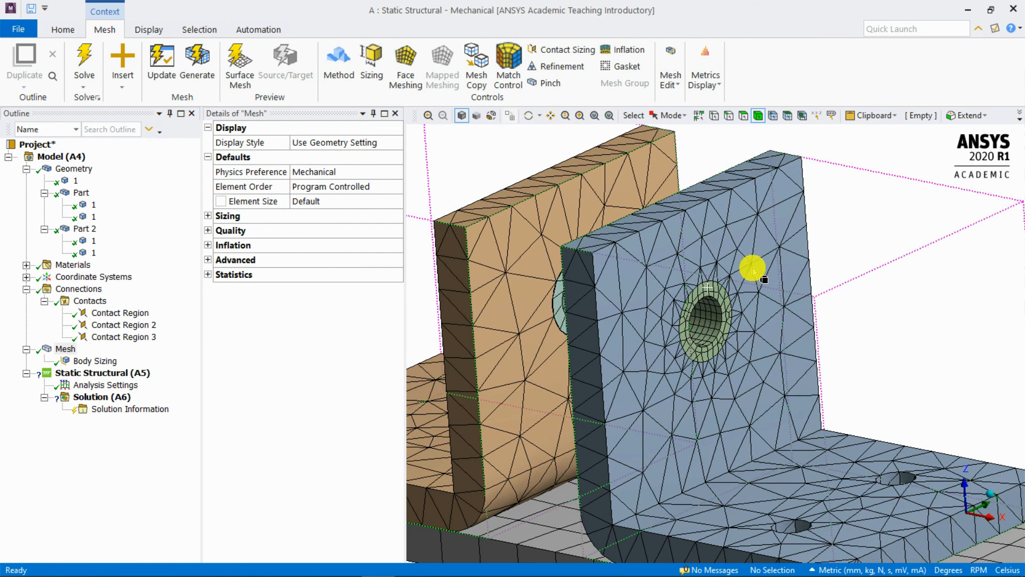
Select mesh nodes along the refined ring's outer edge in the blue bracket to check node sharing, and clear the selection
scroll(723, 268, "up", 3)
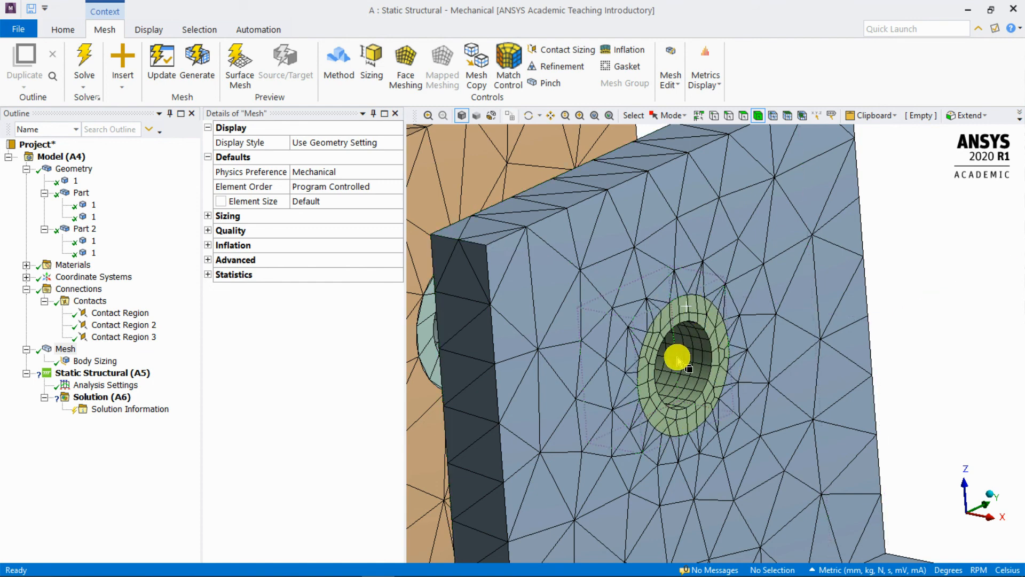
scroll(904, 321, "down", 3)
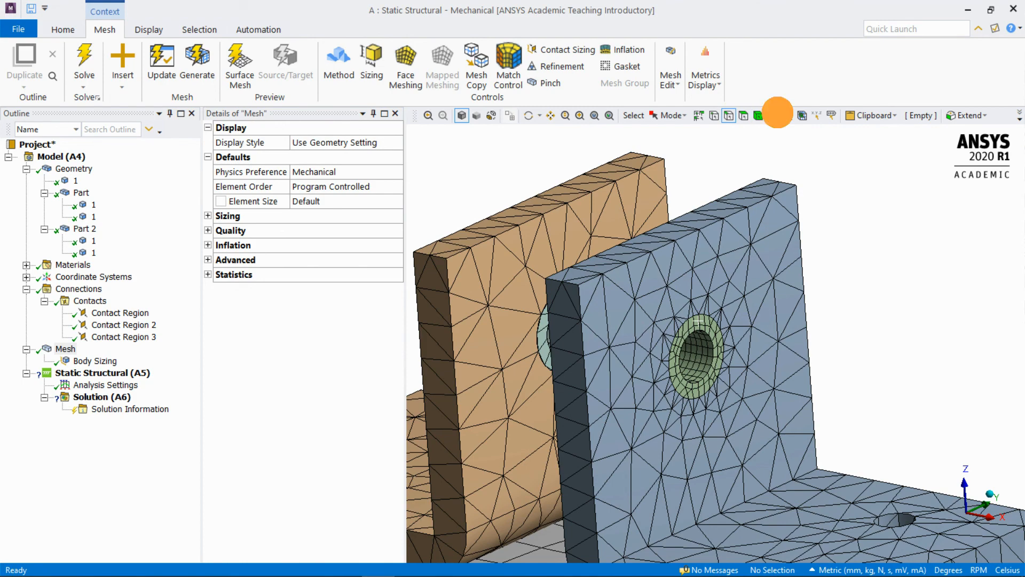
scroll(742, 292, "up", 3)
left_click(727, 224)
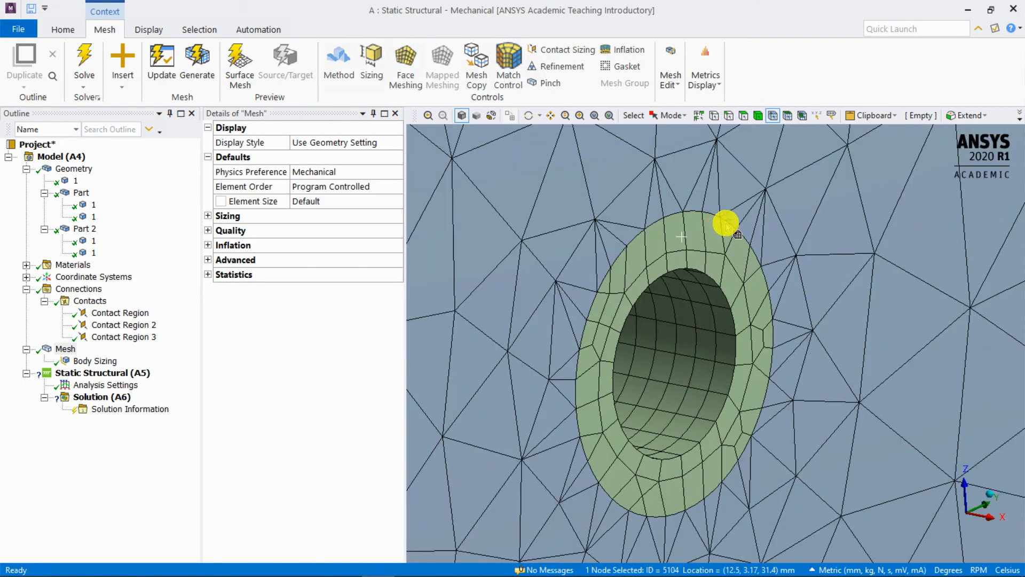
left_click(749, 242)
left_click(748, 242)
left_click(763, 264, "ctrl")
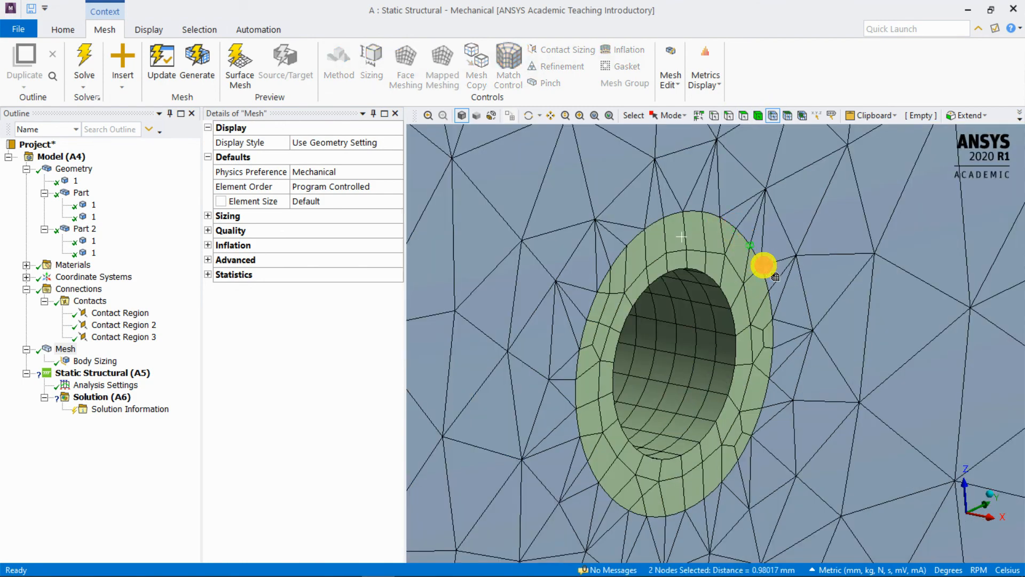
scroll(745, 300, "down", 3)
scroll(745, 300, "down", 5)
left_click(857, 275)
scroll(866, 224, "down", 2)
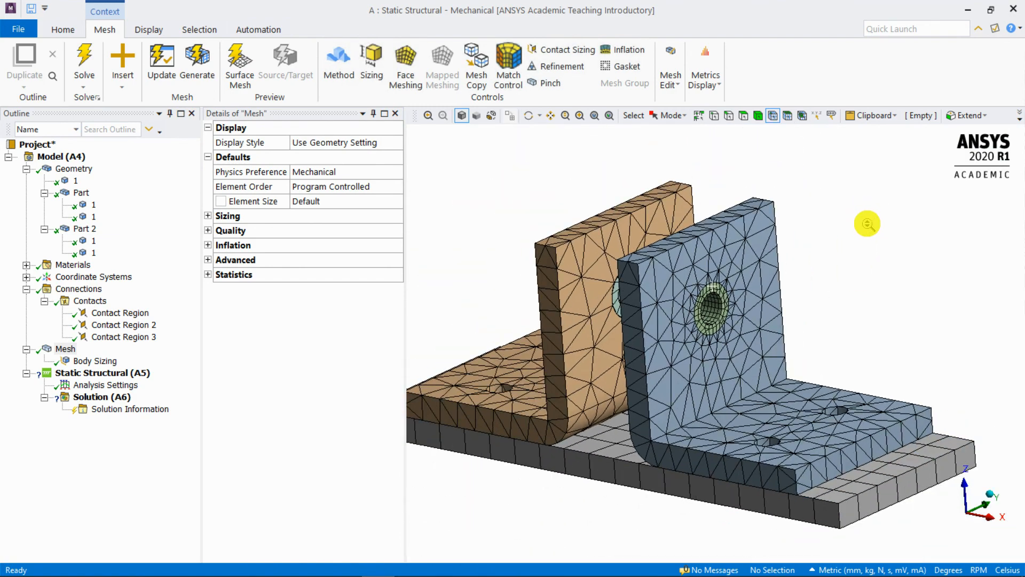
Inspect the meshed assembly from several sides and review the bodies joined by Contact Region, Contact Region 2 and Contact Region 3
mouse_move(815, 270)
middle_mouse_down()
mouse_move(855, 245)
mouse_move(912, 232)
mouse_move(913, 258)
mouse_move(838, 277)
mouse_move(790, 469)
middle_mouse_up()
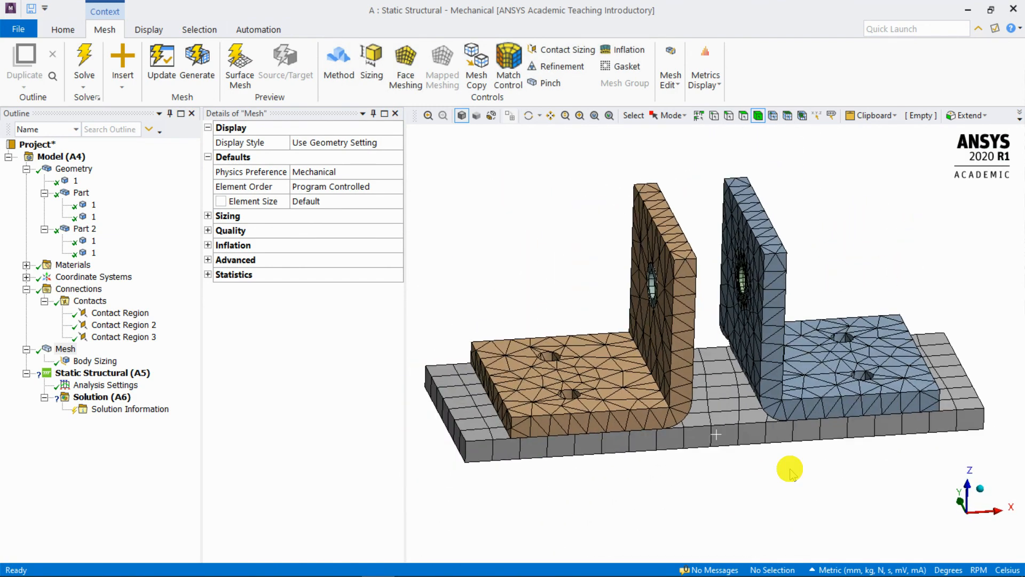
mouse_move(550, 230)
middle_mouse_down()
mouse_move(504, 208)
mouse_move(501, 218)
middle_mouse_up()
middle_click_drag(564, 229, 549, 226)
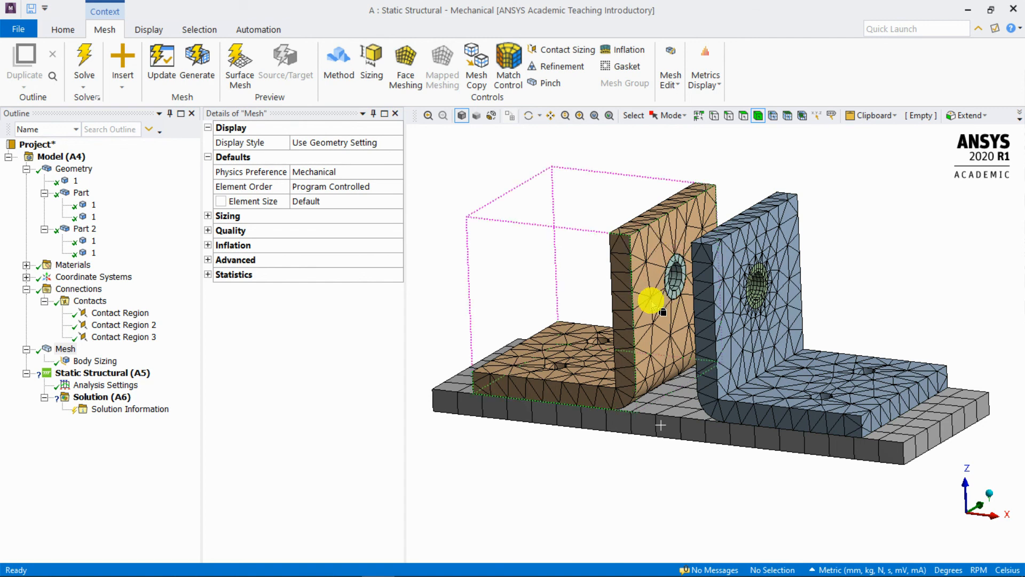
middle_click_drag(498, 222, 560, 207)
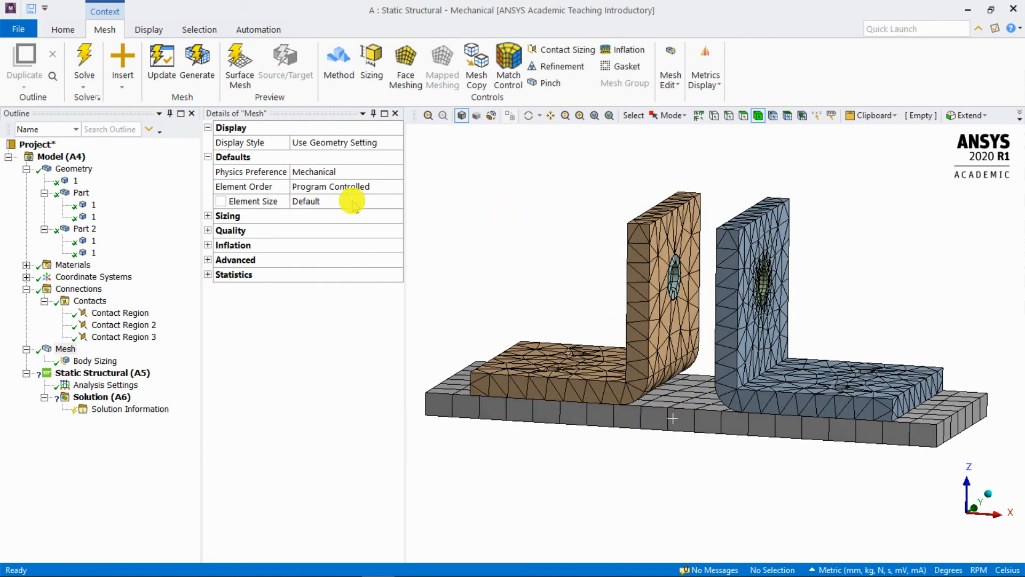
left_click(68, 181)
left_click(81, 192, "ctrl")
left_click(134, 313)
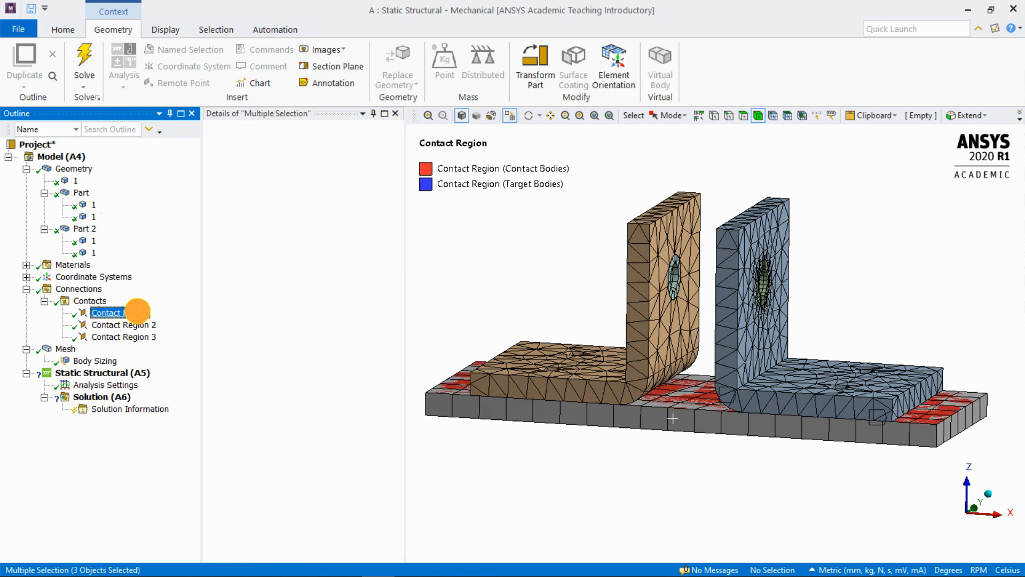
left_click(139, 325)
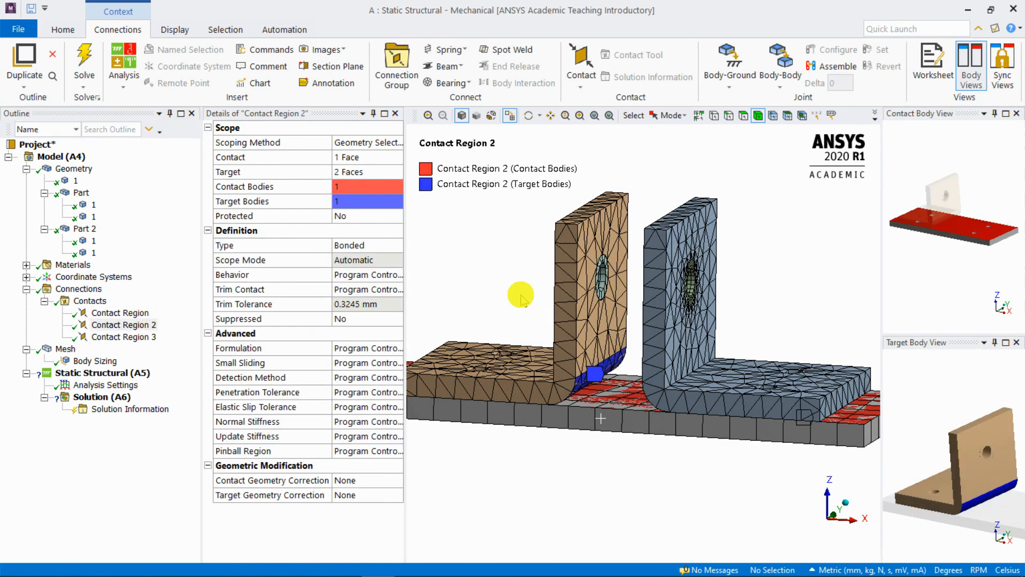
left_click(93, 241)
left_click(123, 336)
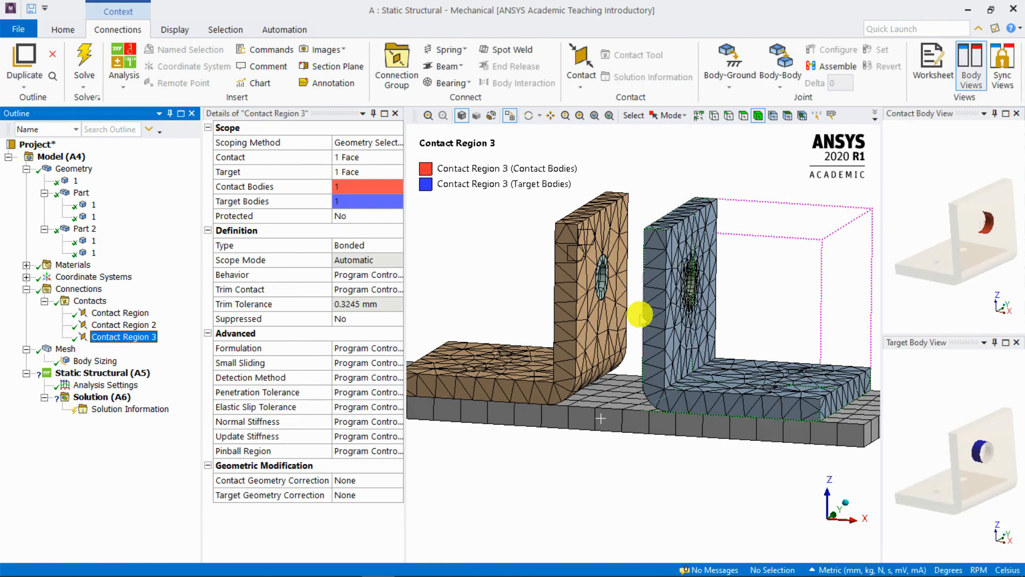
scroll(503, 270, "down", 2)
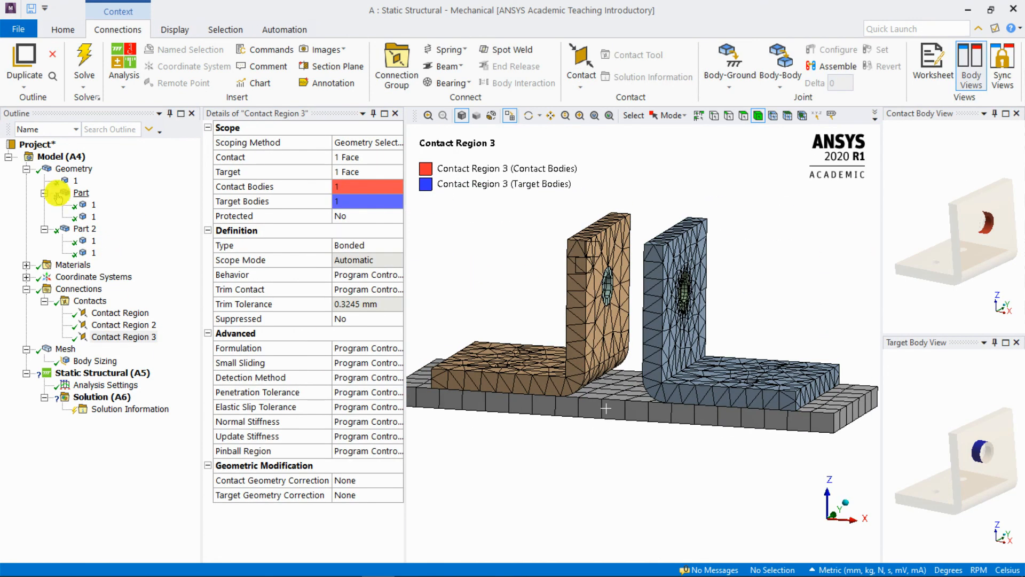